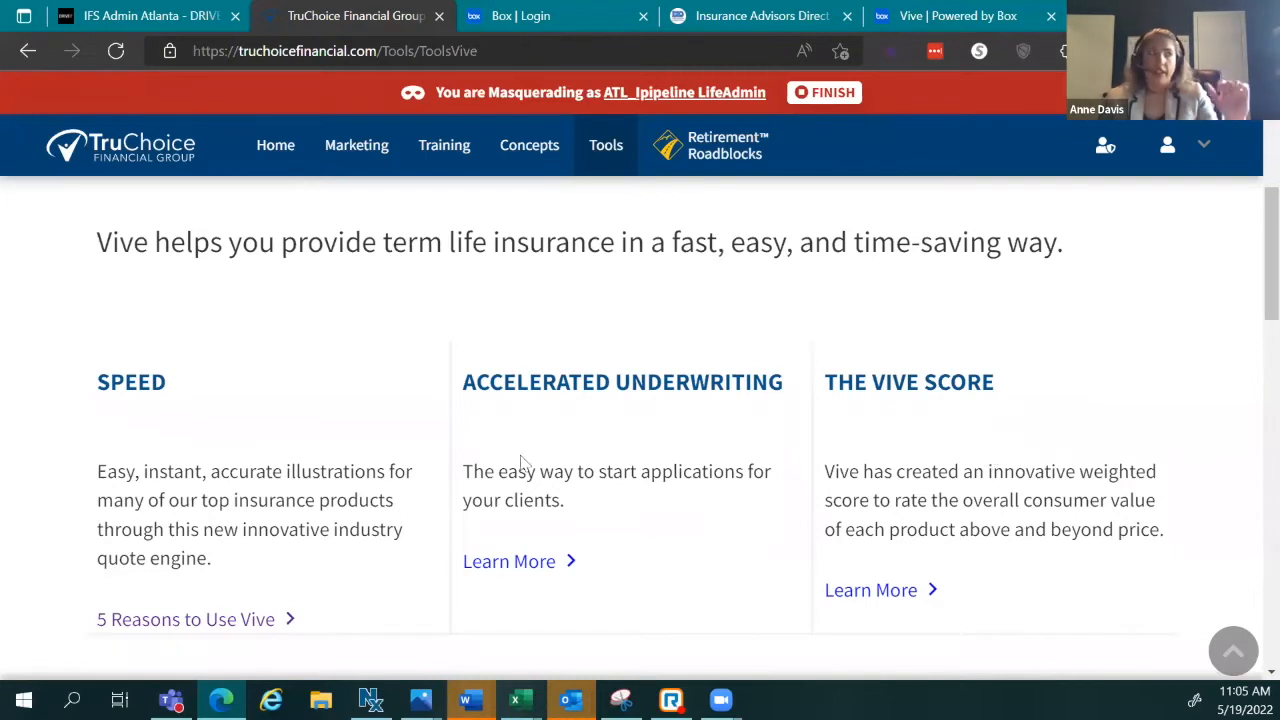
Step: Scroll down to Vive Materials and open the Case Status/Service Level Agreement PDF
scroll(403, 500, "down", 4)
scroll(403, 500, "down", 1)
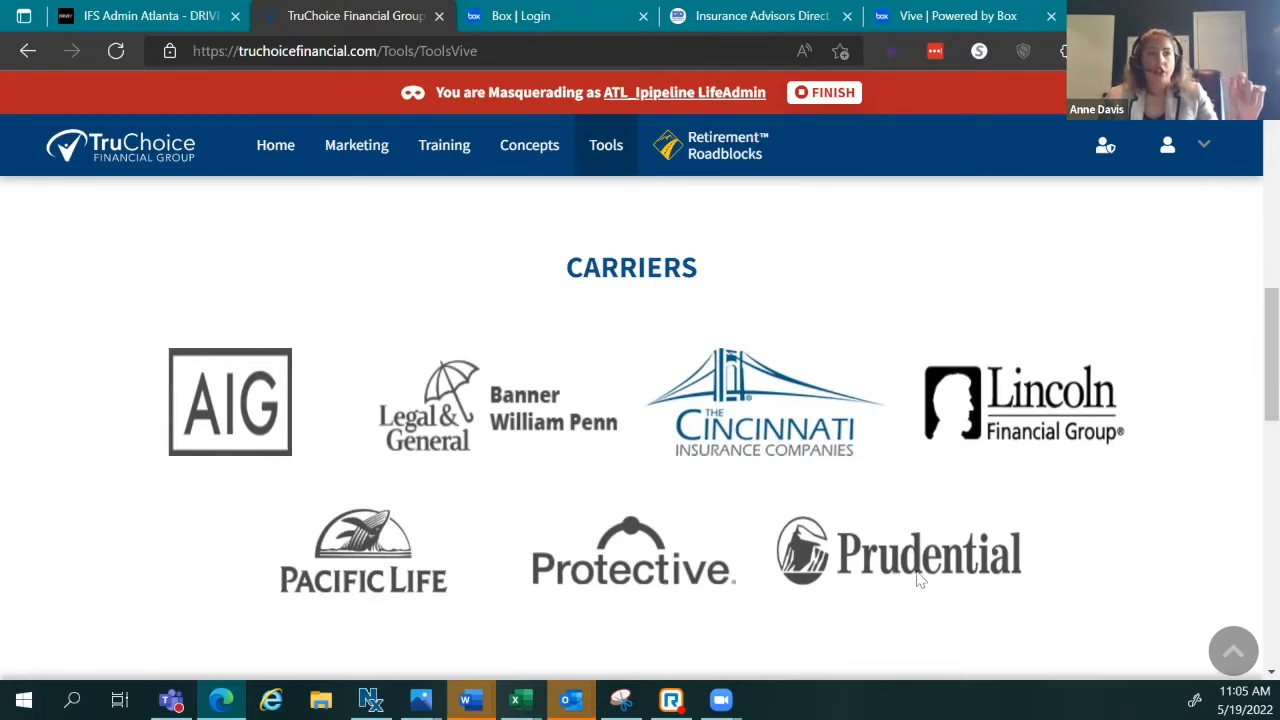
scroll(921, 579, "down", 5)
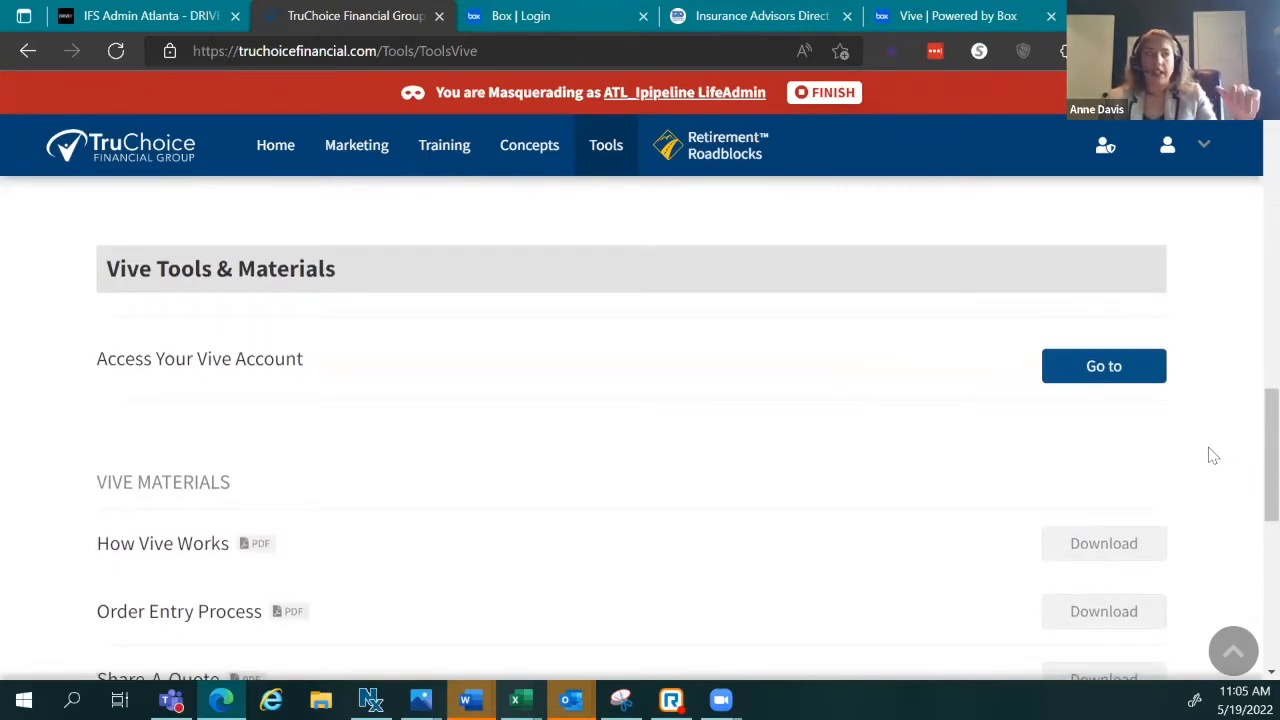
scroll(700, 460, "down", 2)
scroll(660, 440, "down", 1)
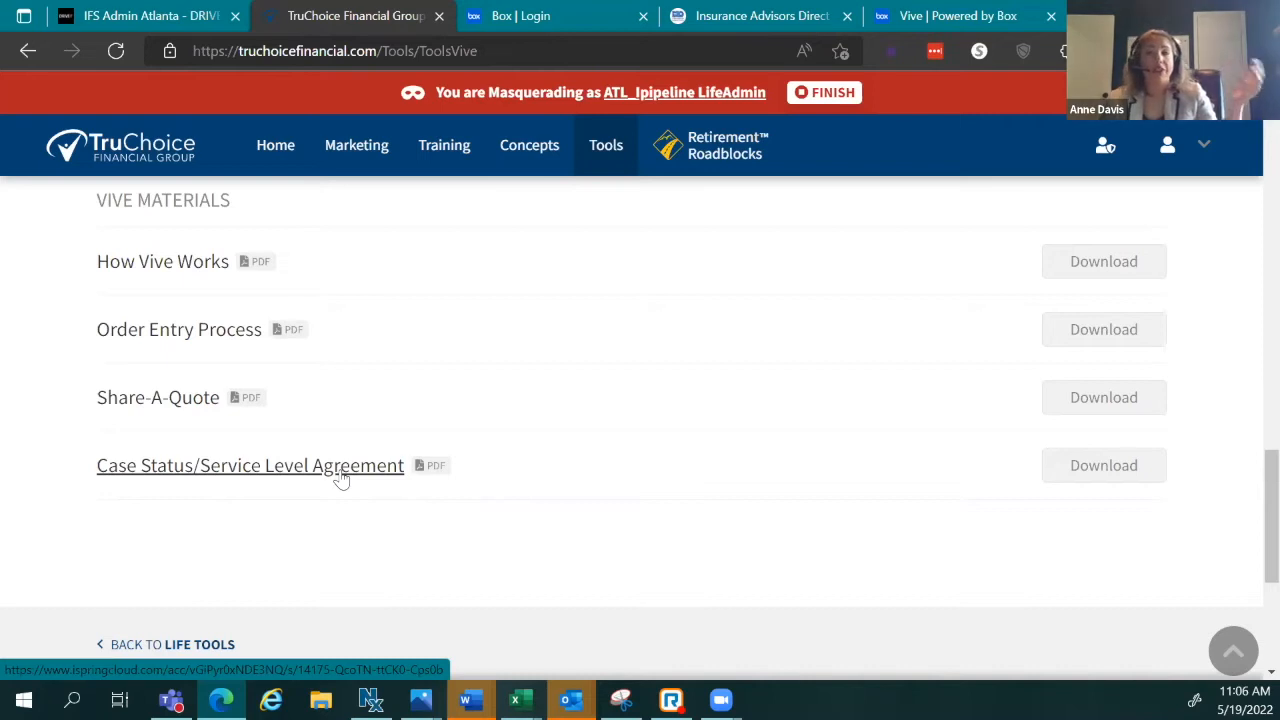
left_click(341, 477)
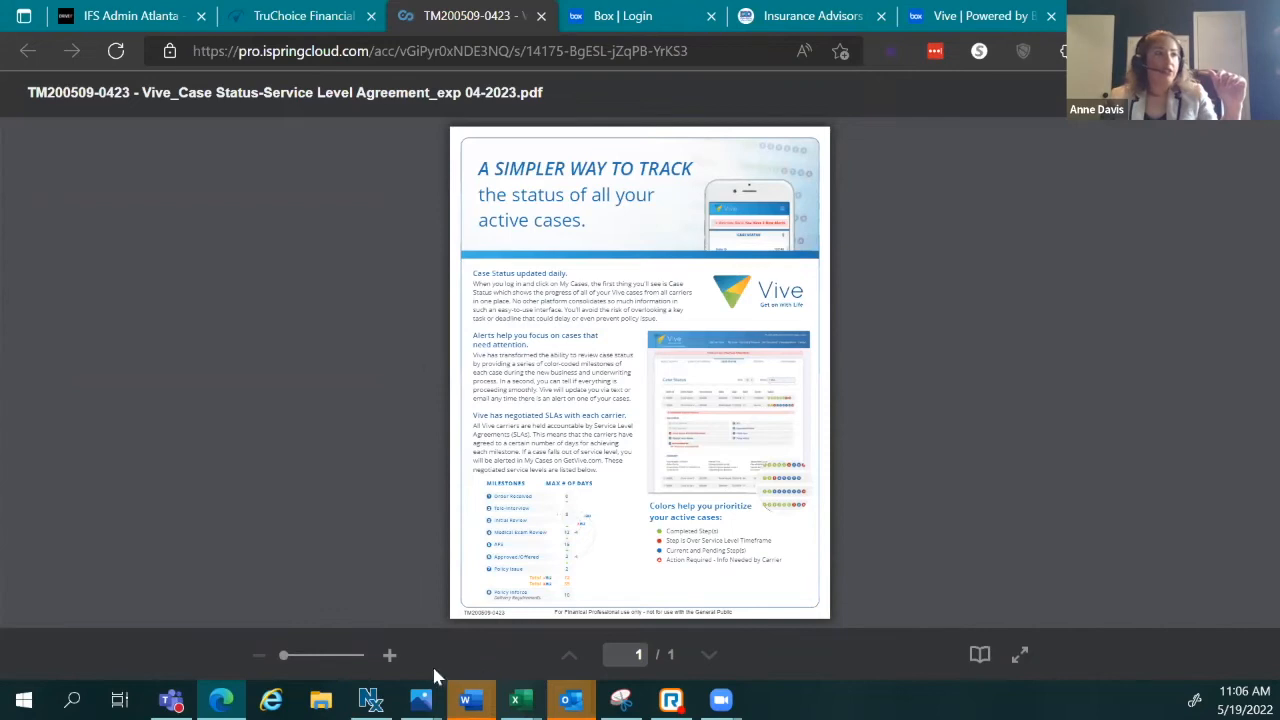
Step: Zoom the SLA flyer in three times to the viewer's maximum magnification
left_click(387, 660)
left_click(387, 660)
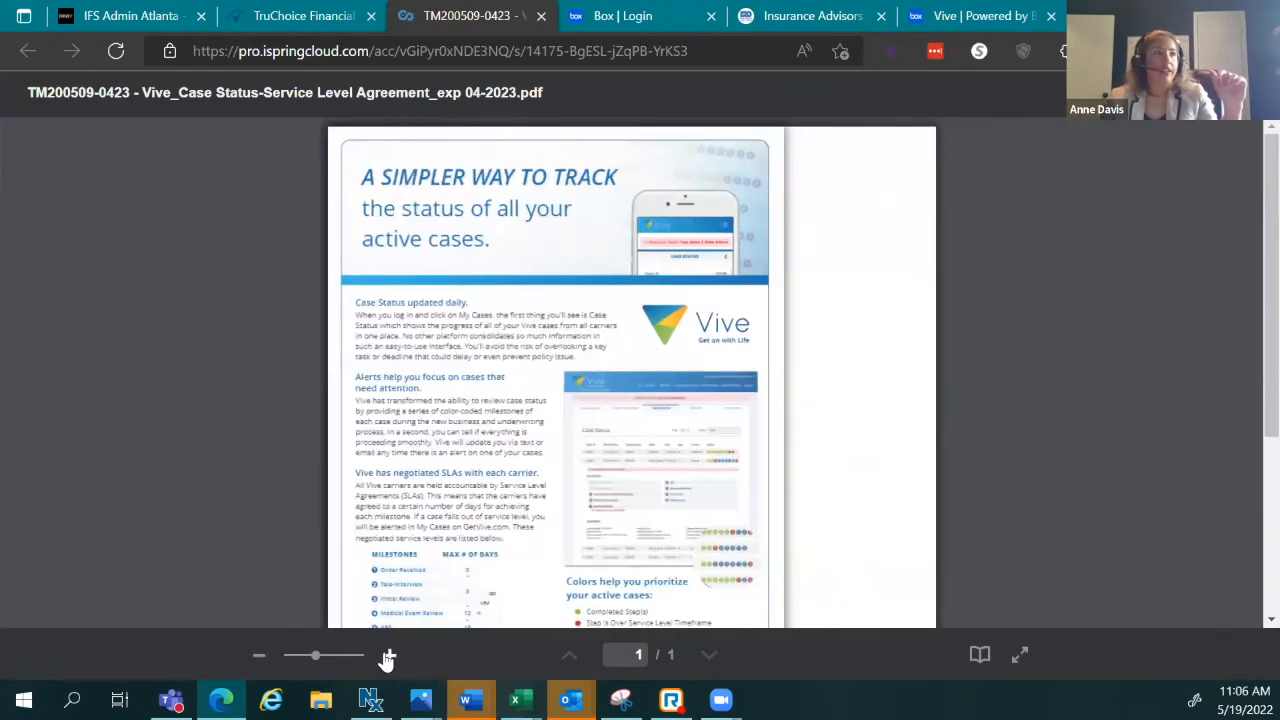
left_click(389, 657)
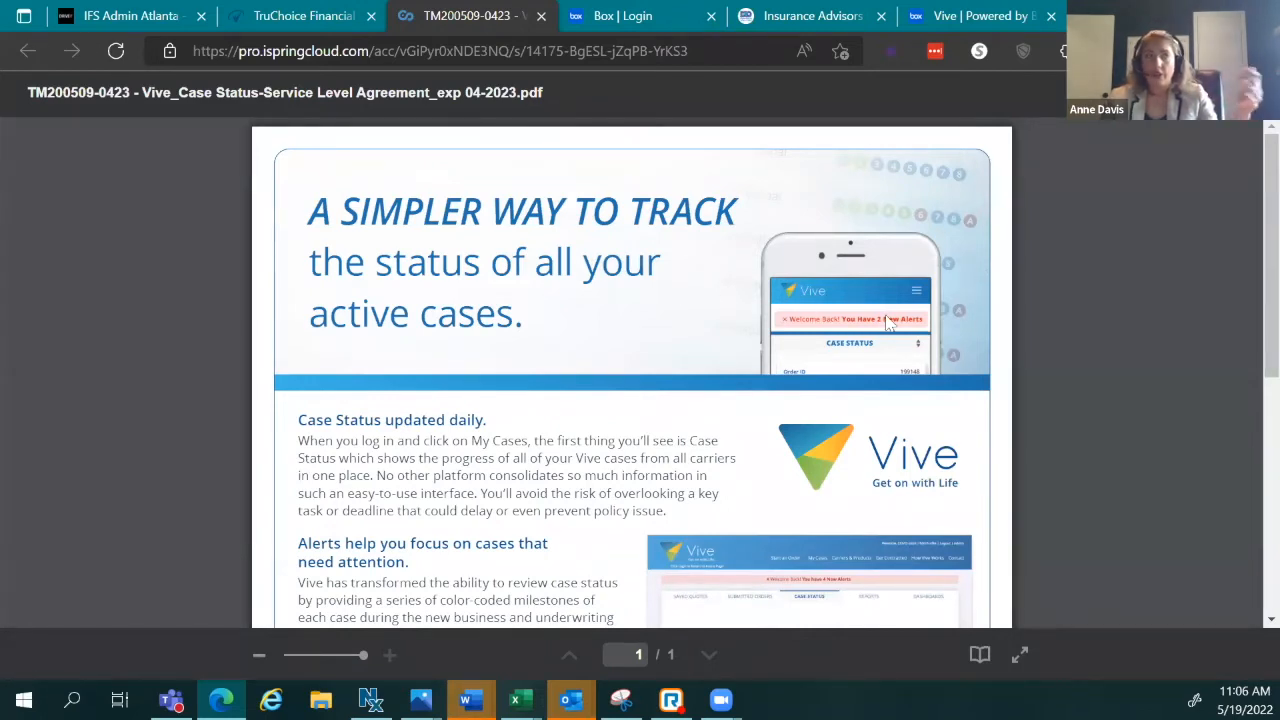
Step: Read down to the SLA milestones table, scroll back up, and return to the TruChoice Financial tab
scroll(887, 323, "down", 5)
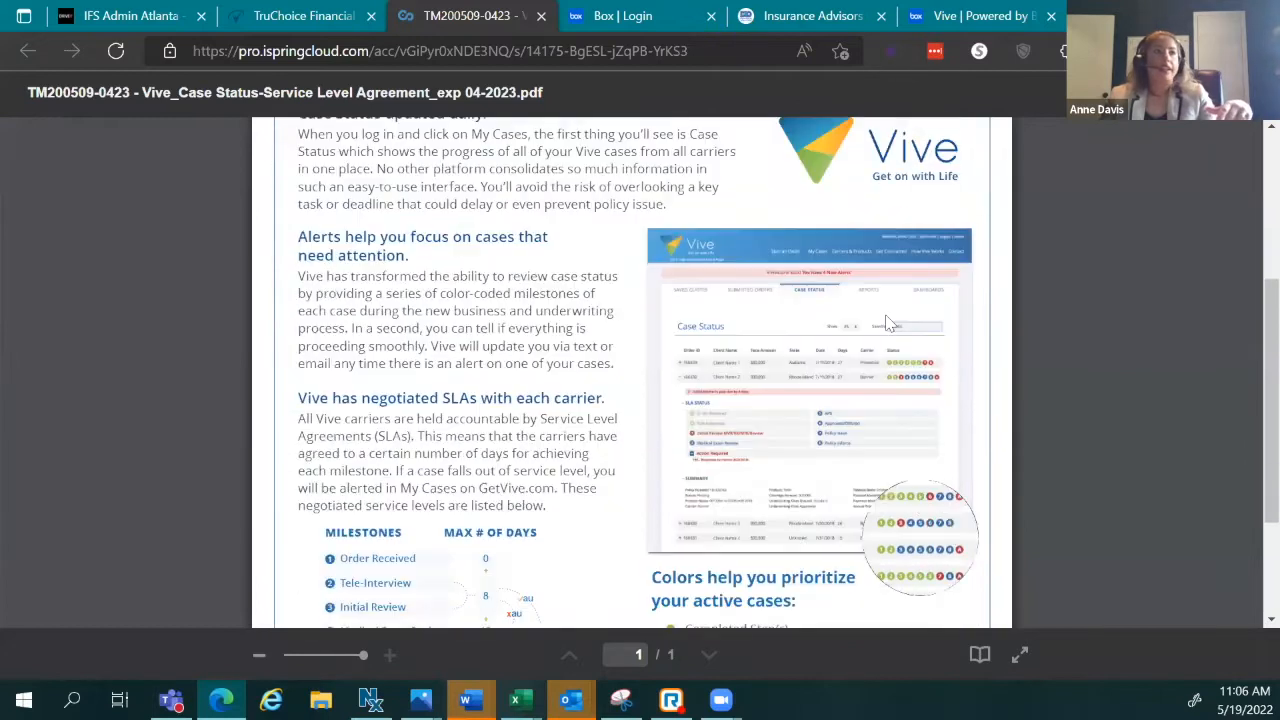
scroll(887, 323, "down", 3)
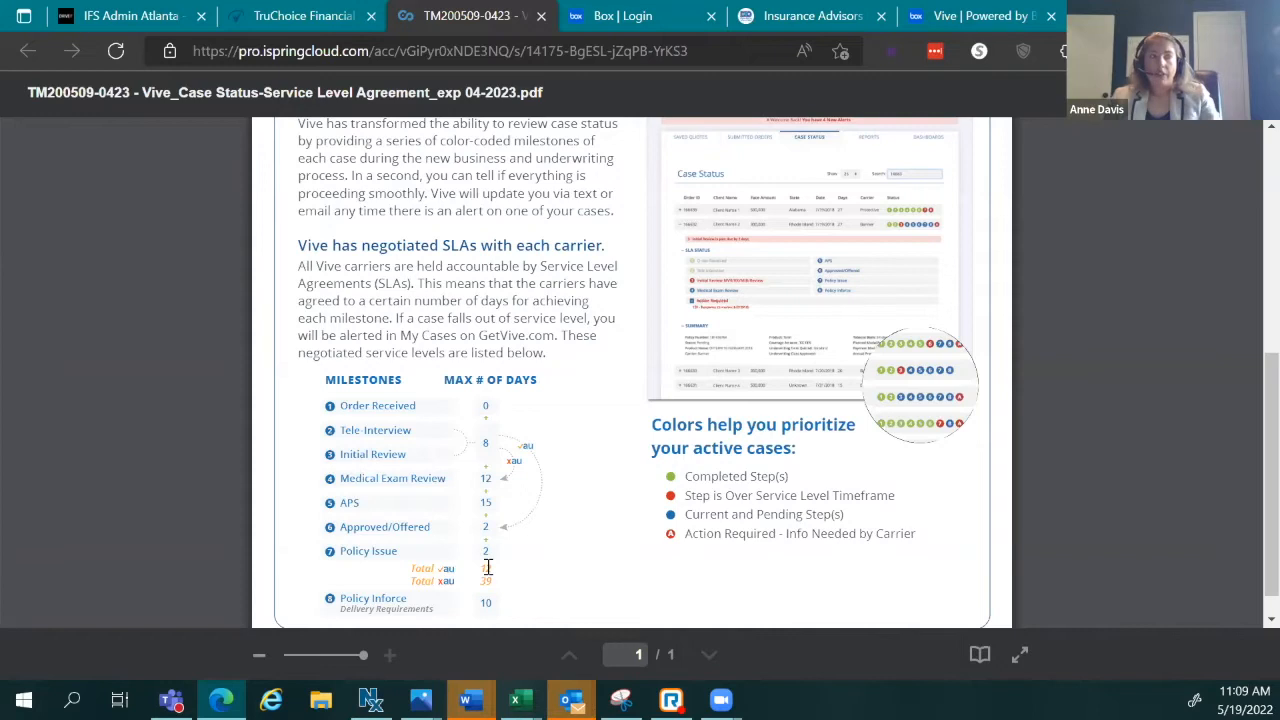
scroll(488, 568, "down", 1)
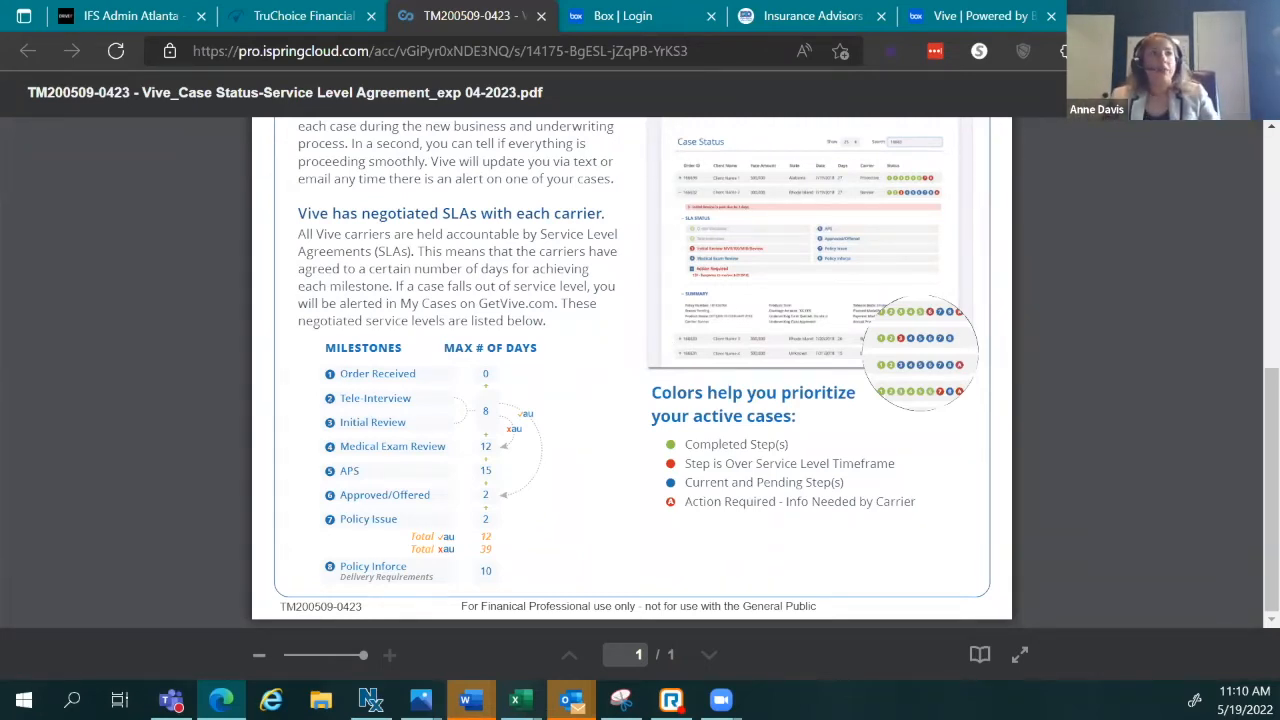
scroll(1110, 400, "up", 5)
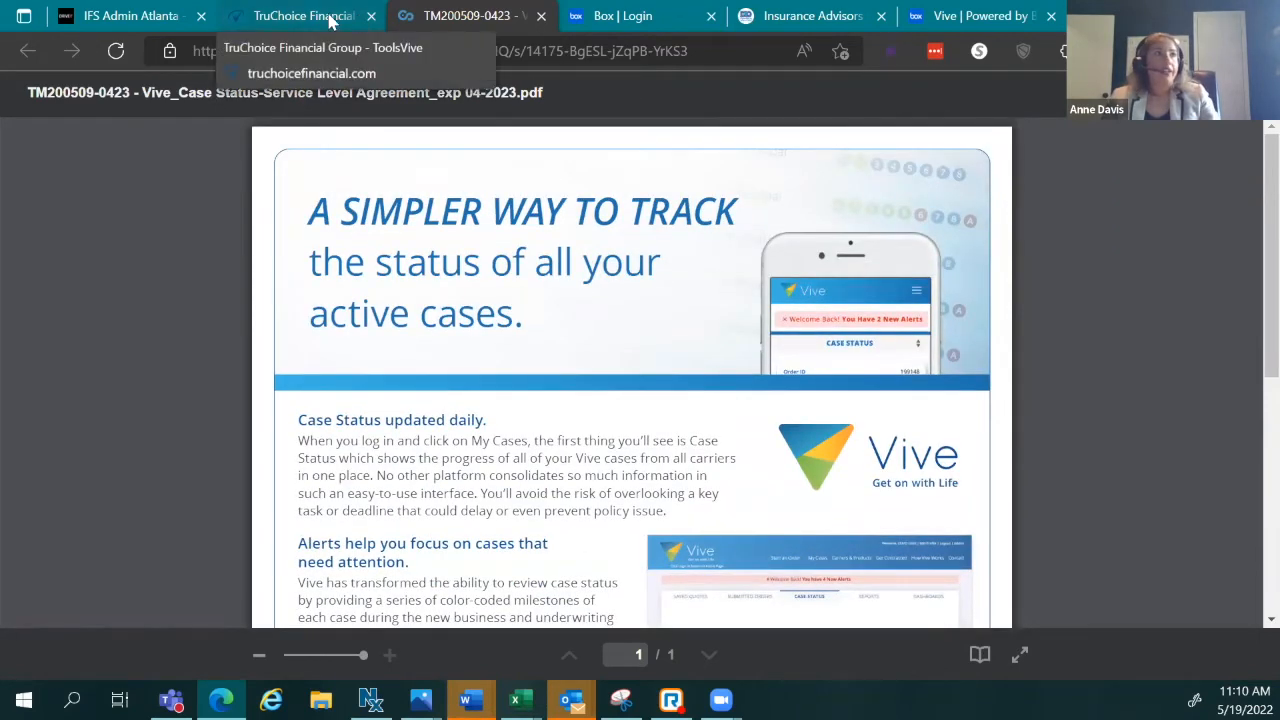
left_click(361, 18)
Step: Use the Go to button beside Access Your Vive Account to open Vive in a new tab
scroll(880, 514, "up", 4)
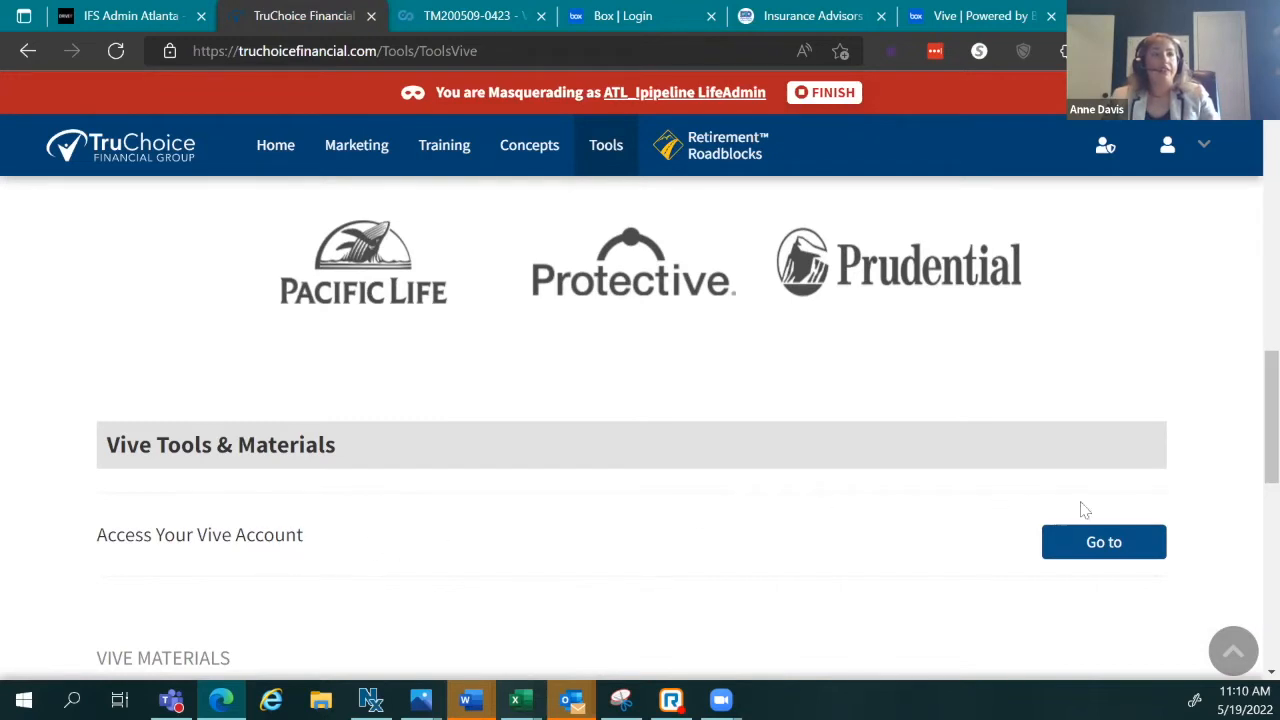
left_click(1130, 540)
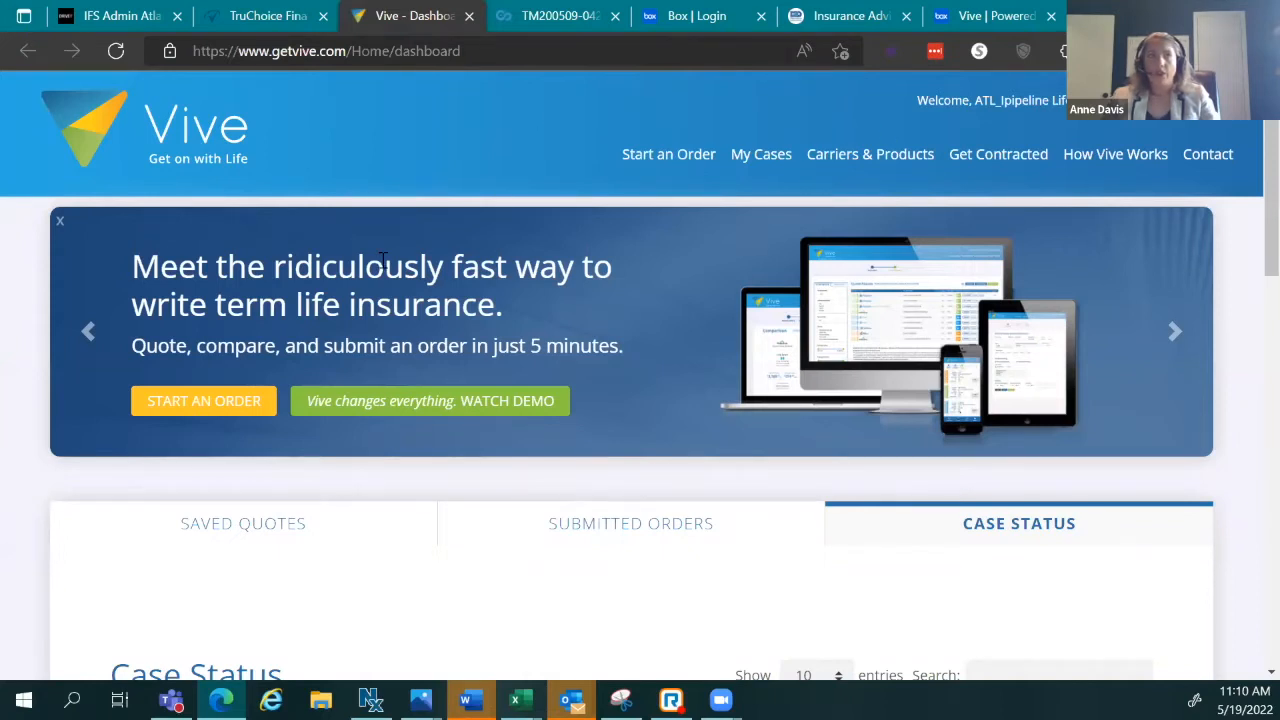
Step: Choose Start an Order in Vive's top navigation to reach the Quote Input form
left_click(686, 163)
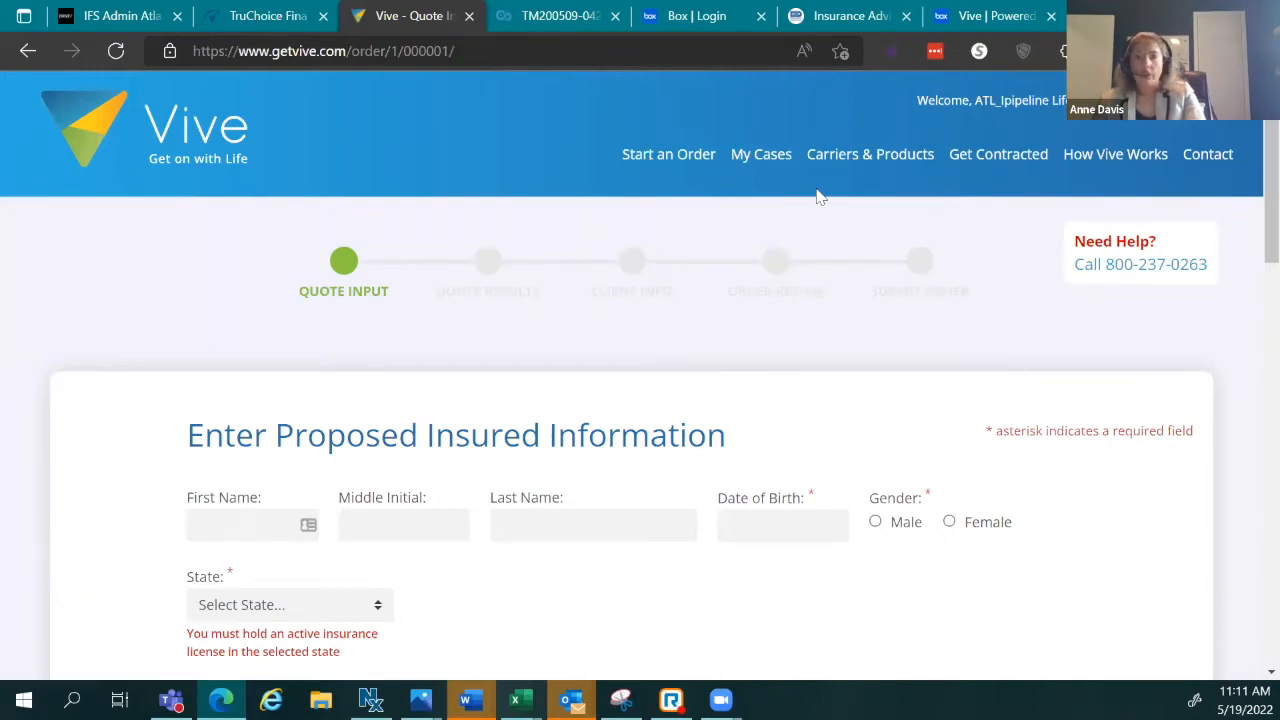
Step: Enter the test client's first and last name in the proposed insured form
scroll(672, 342, "down", 2)
left_click(267, 350)
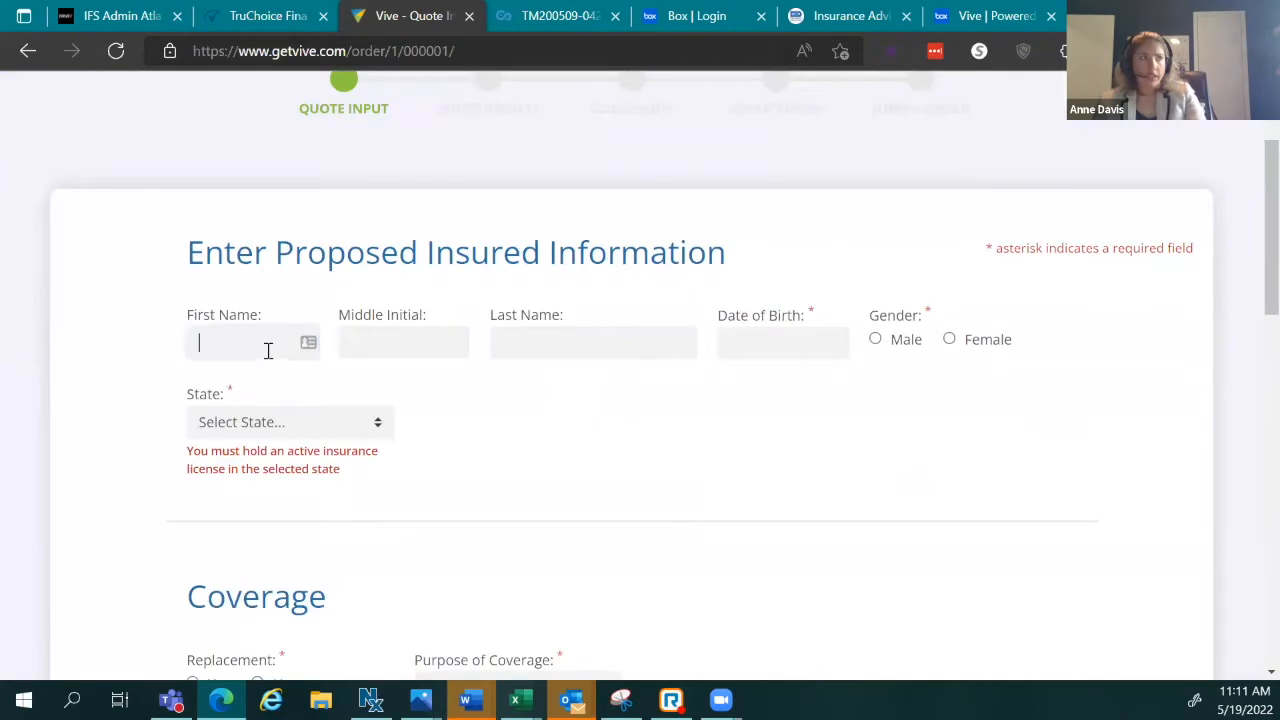
type("Test")
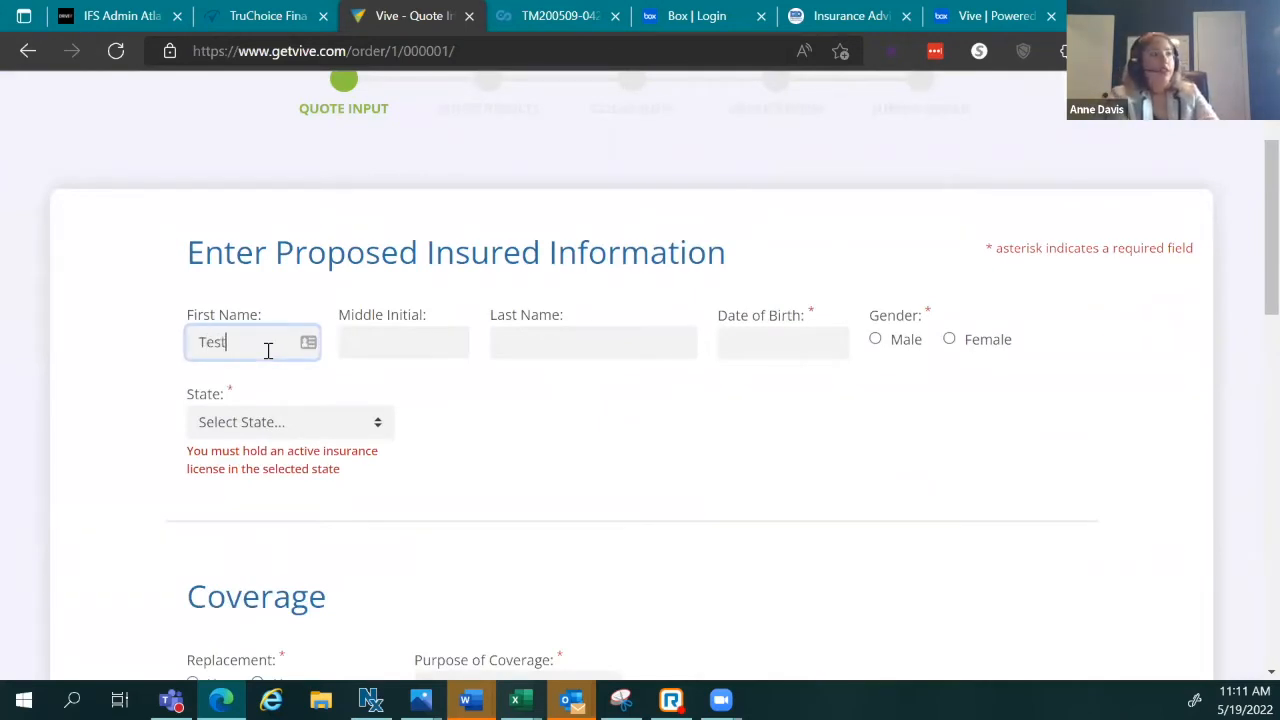
key("Tab")
key("Tab")
type("Frog")
key("Tab")
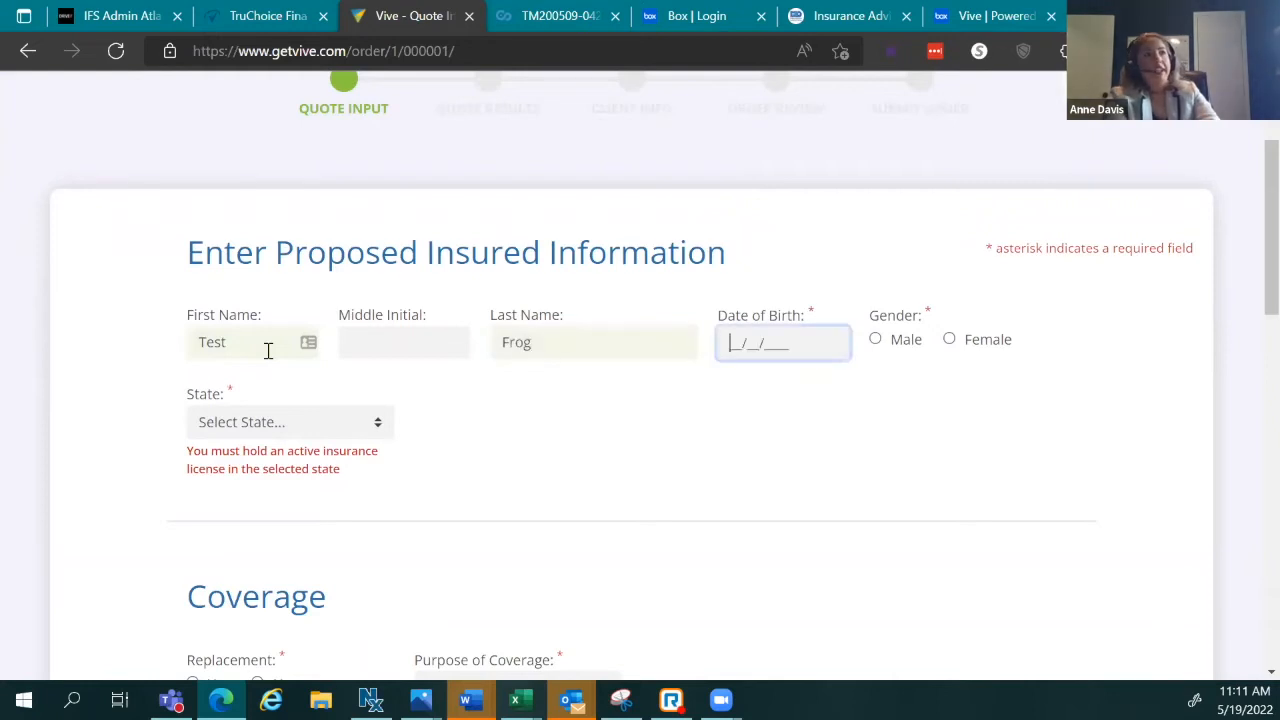
Step: Set birth date 08/10/1987, gender Male and state Illinois
type("08/10/1987")
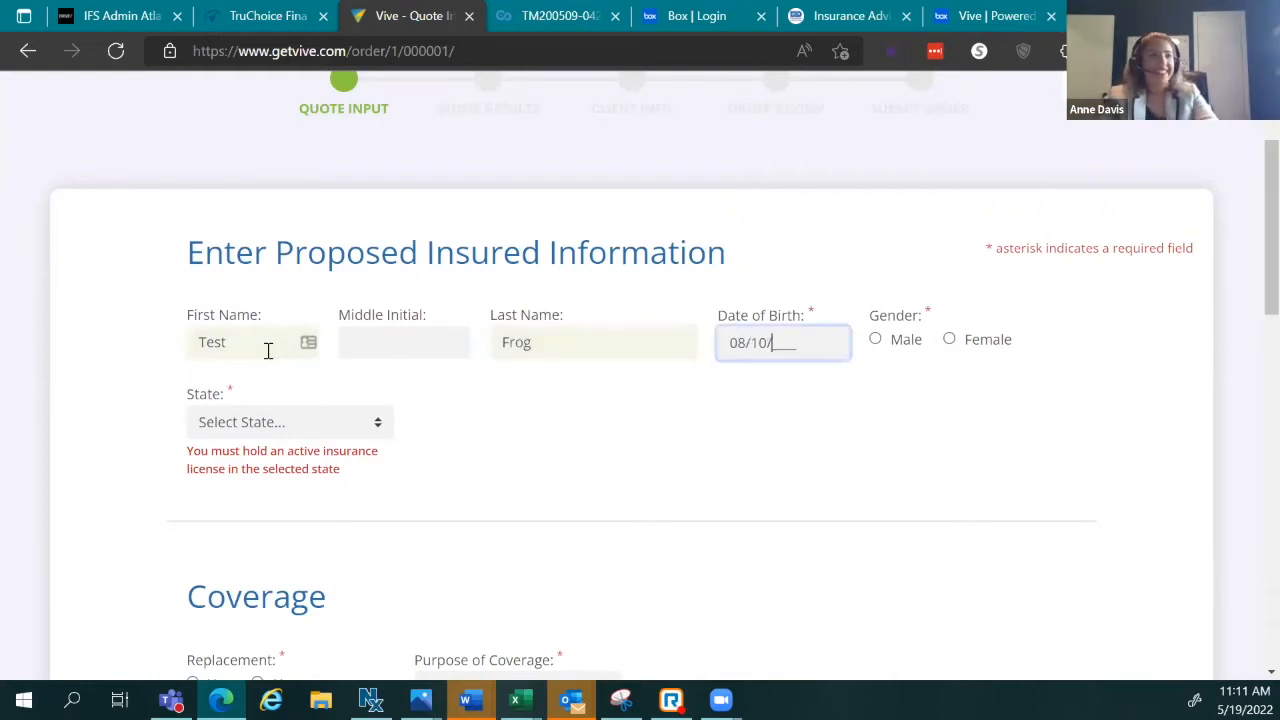
key("Tab")
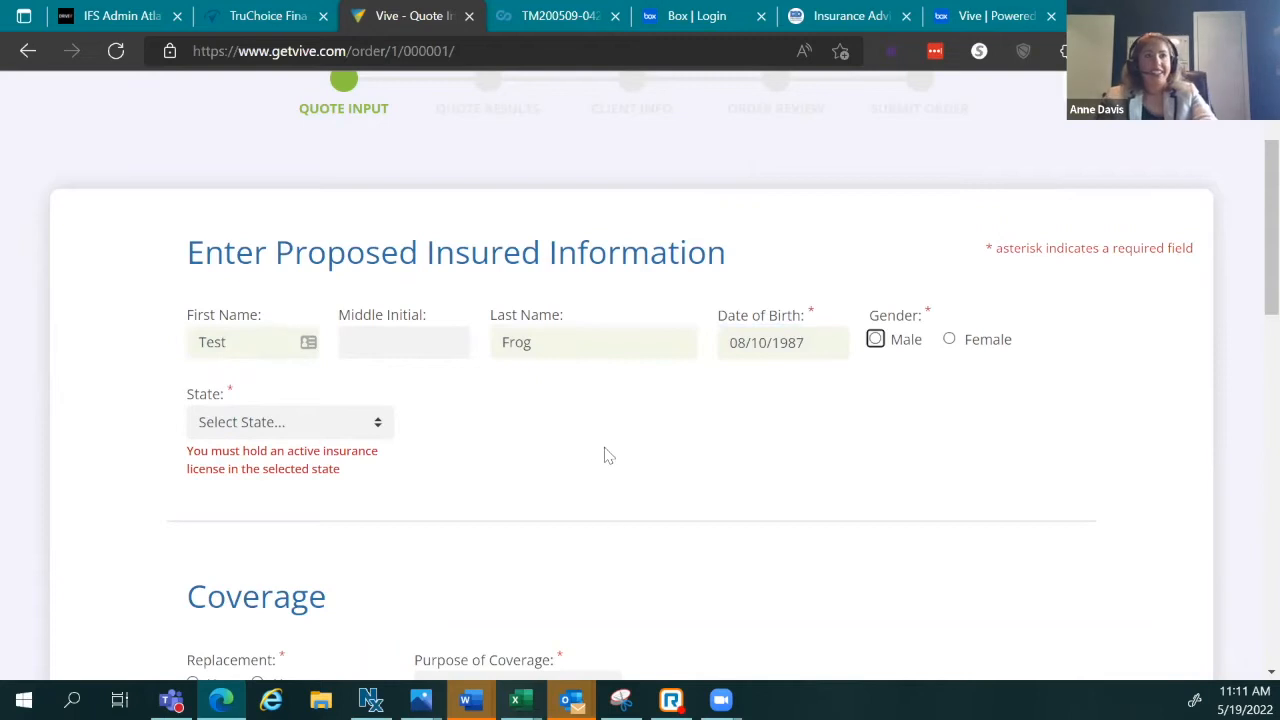
left_click(876, 339)
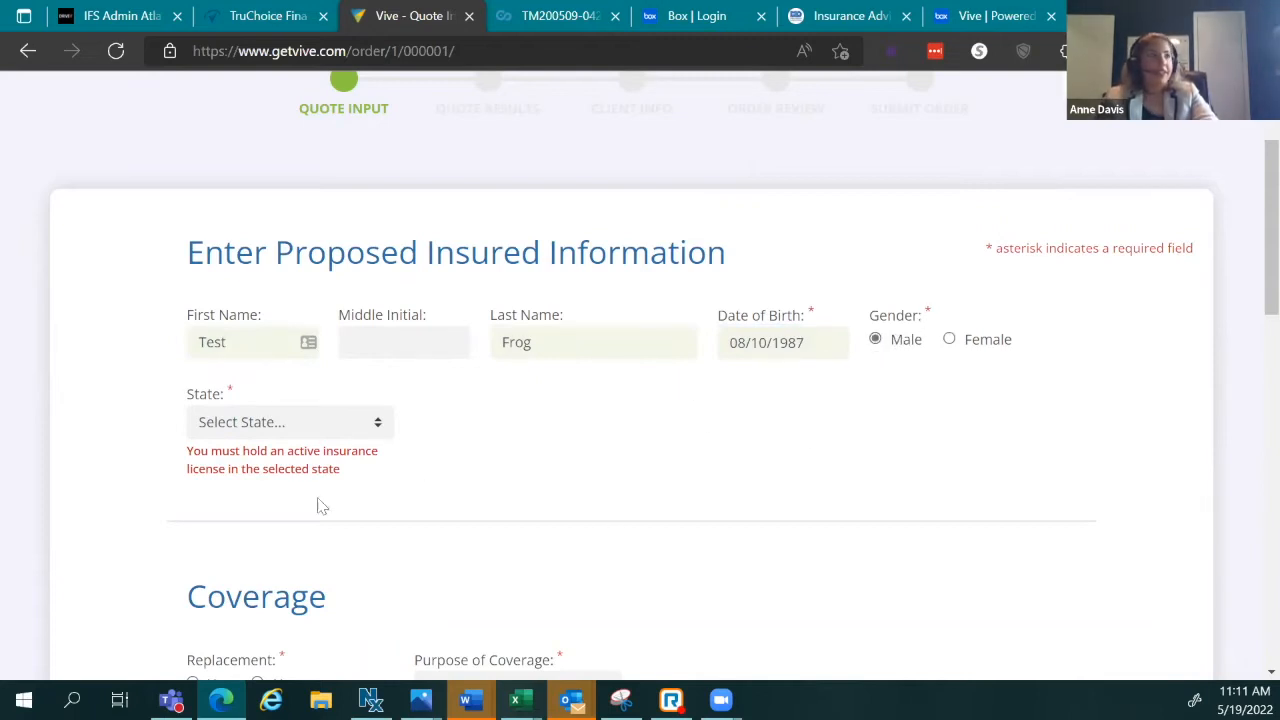
left_click(304, 426)
left_click(308, 314)
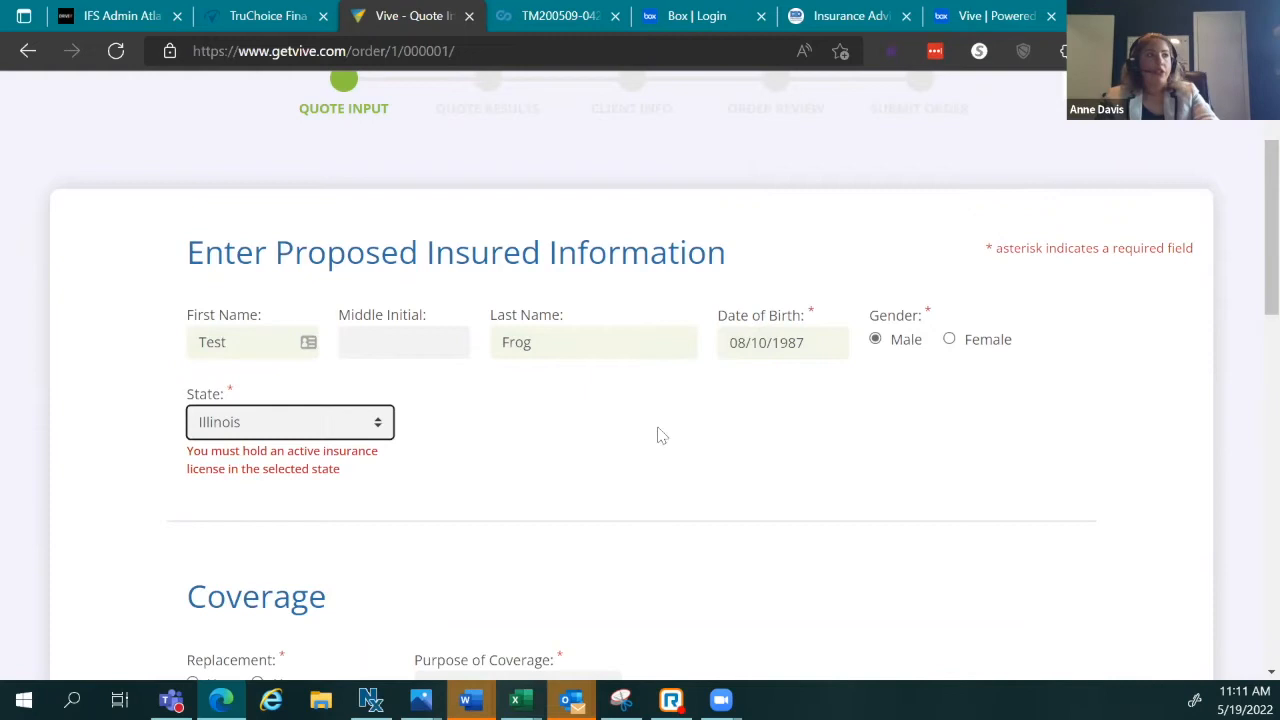
scroll(335, 458, "down", 5)
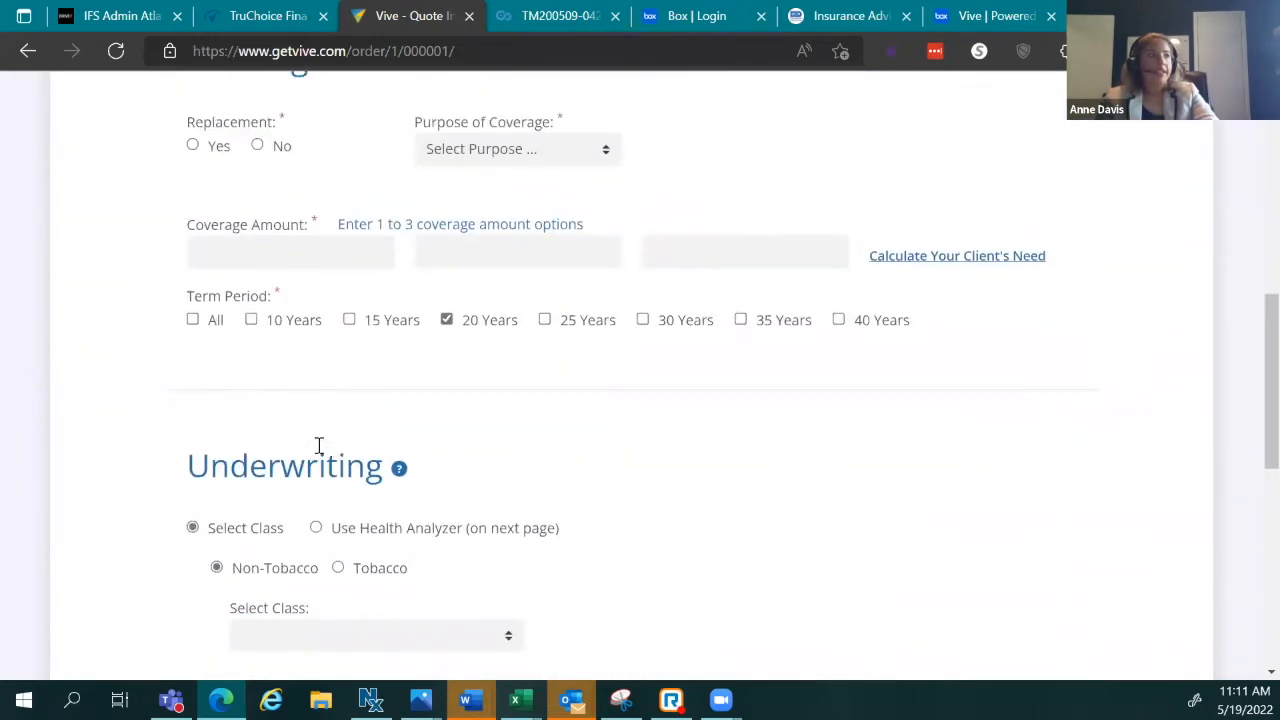
scroll(310, 440, "up", 2)
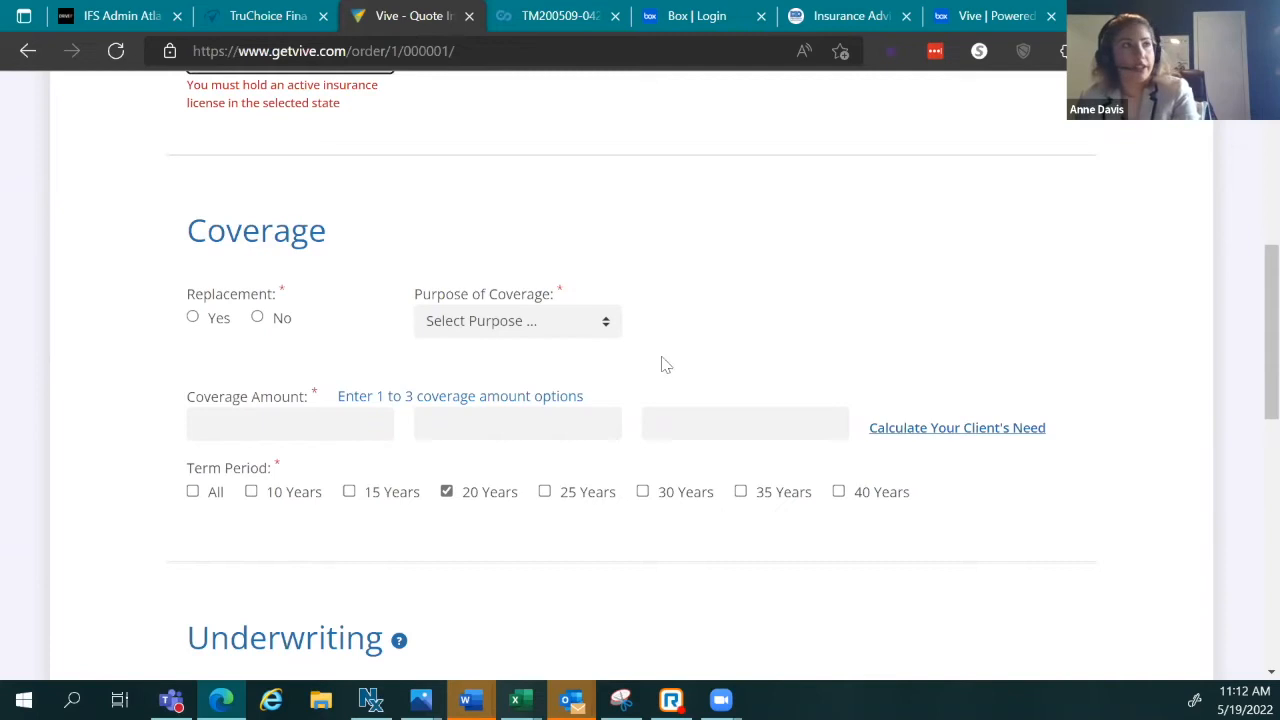
Step: Answer No to the replacement question and set the coverage purpose, ending on Business
left_click(284, 318)
left_click(562, 322)
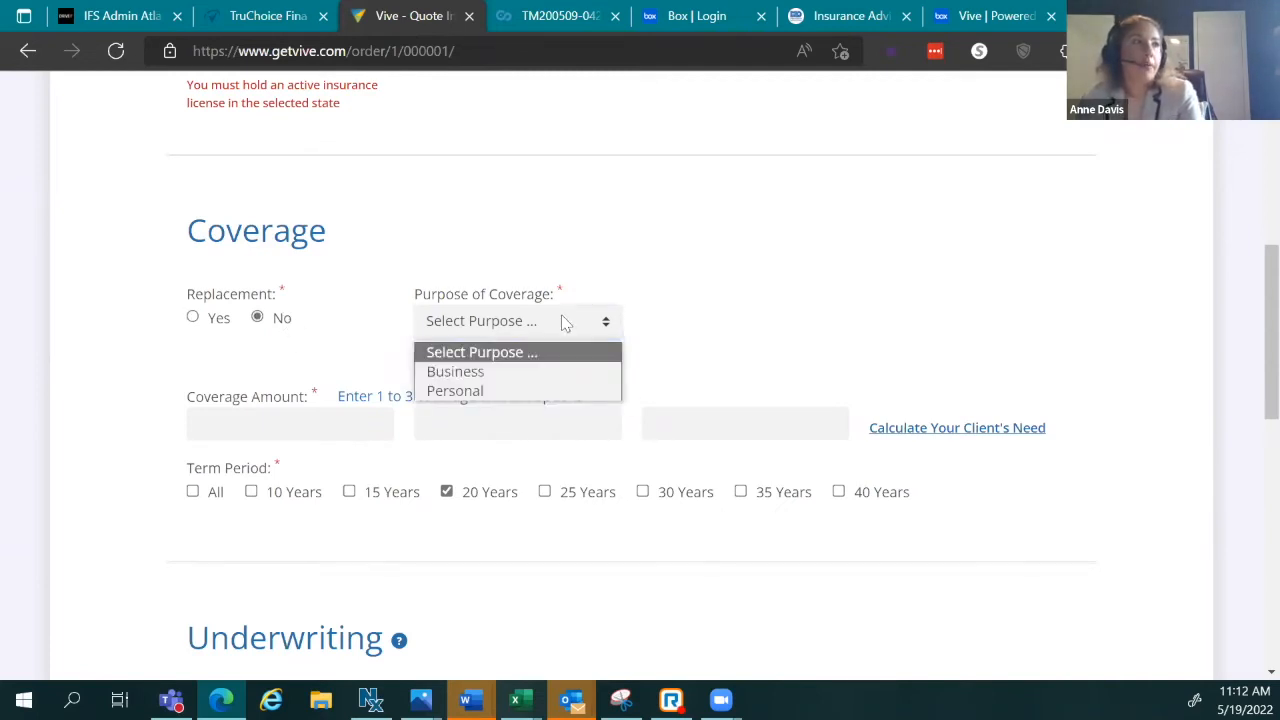
left_click(524, 390)
left_click(483, 332)
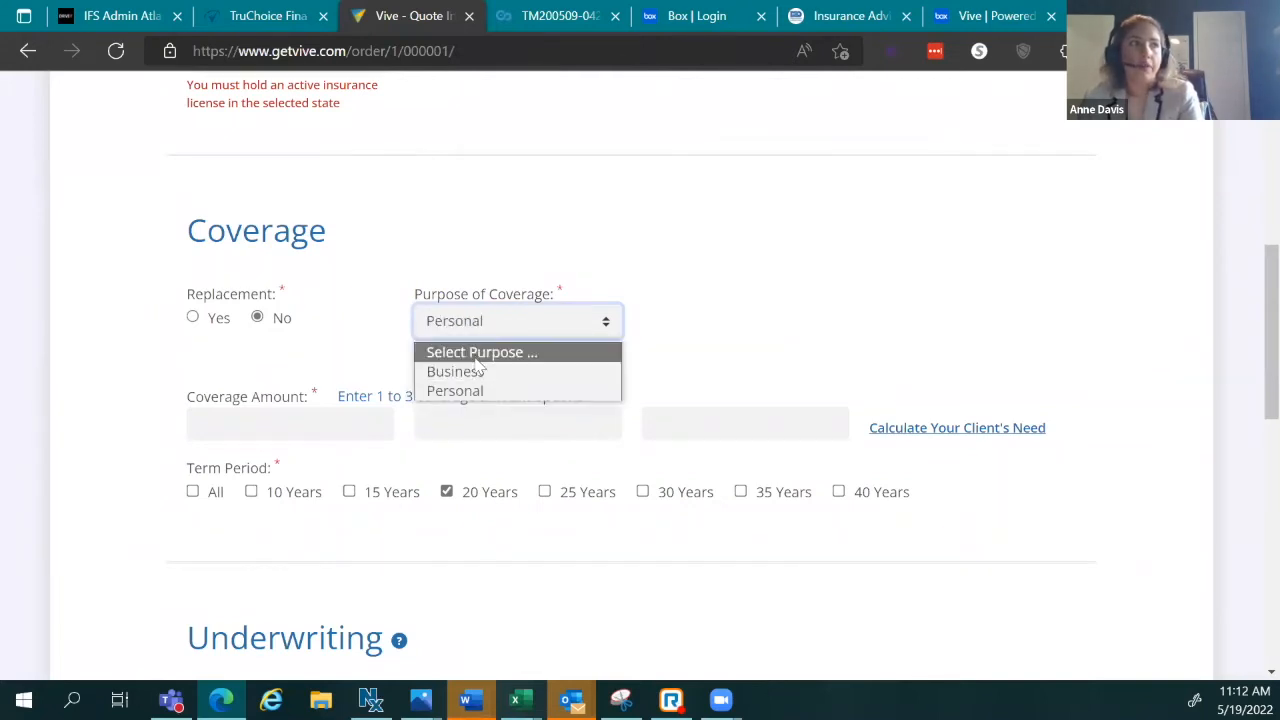
left_click(474, 369)
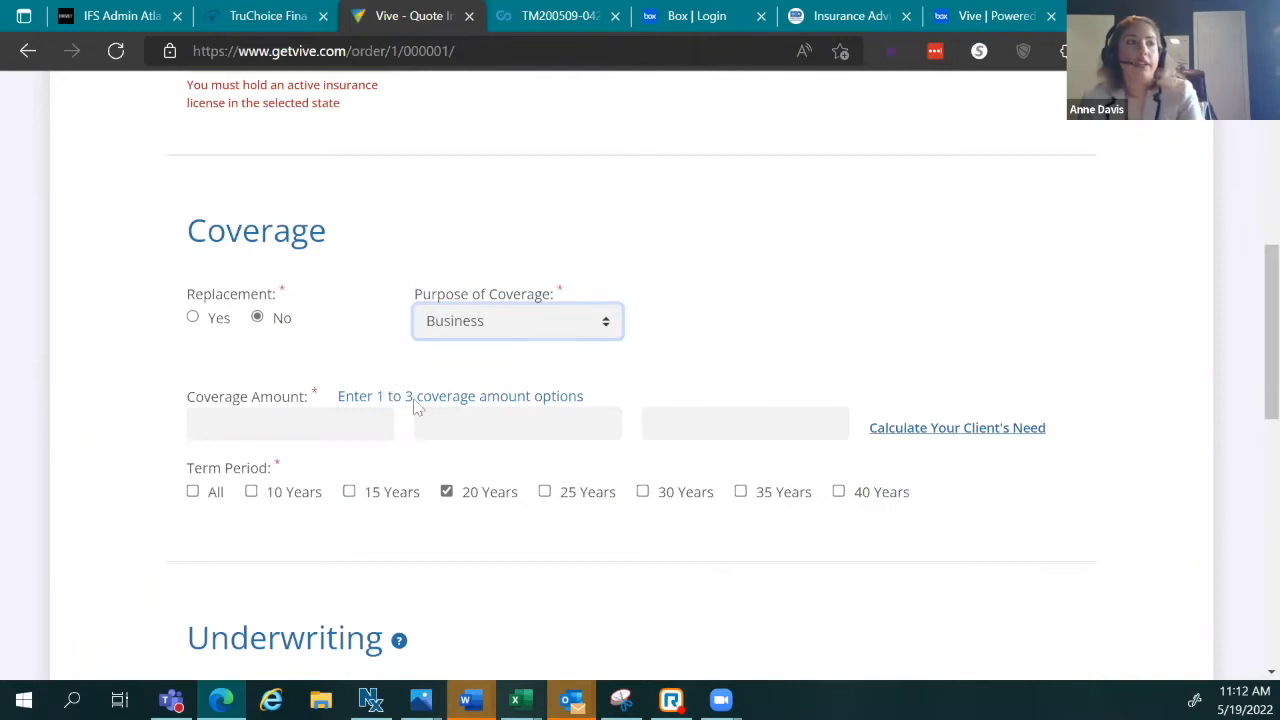
Step: Switch the Purpose of Coverage dropdown back to Personal
scroll(114, 294, "down", 4)
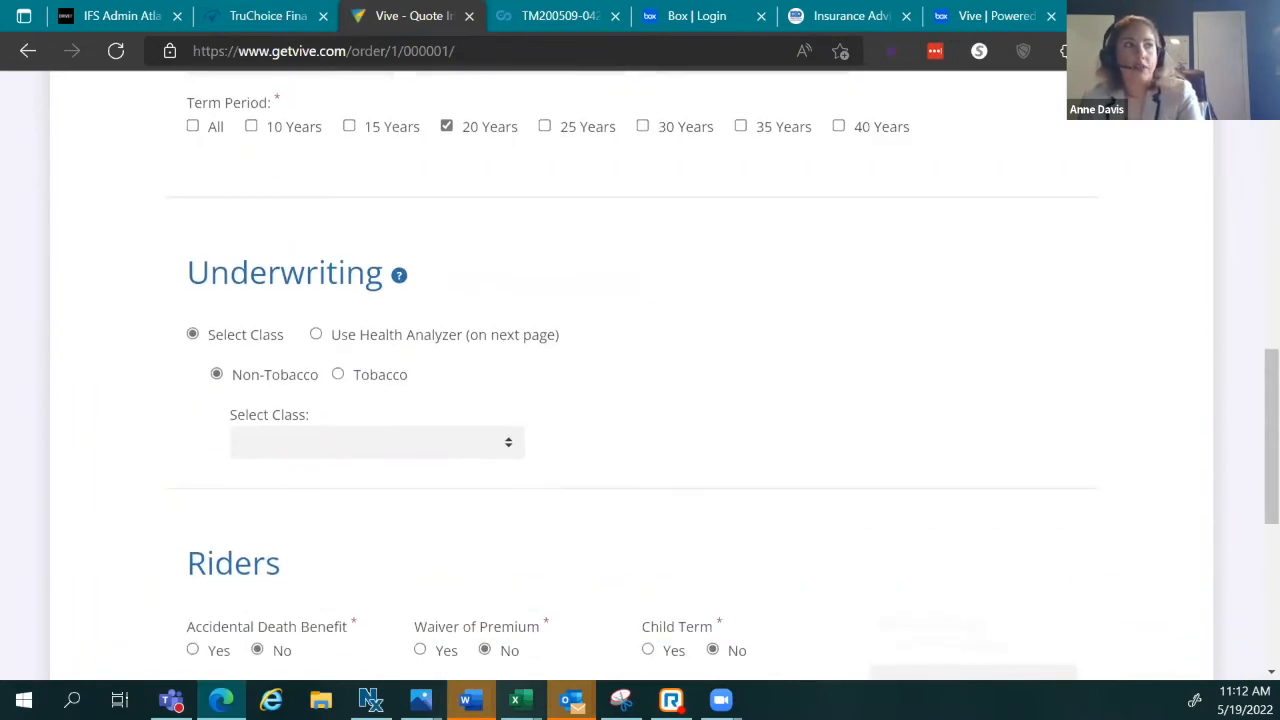
scroll(563, 383, "up", 6)
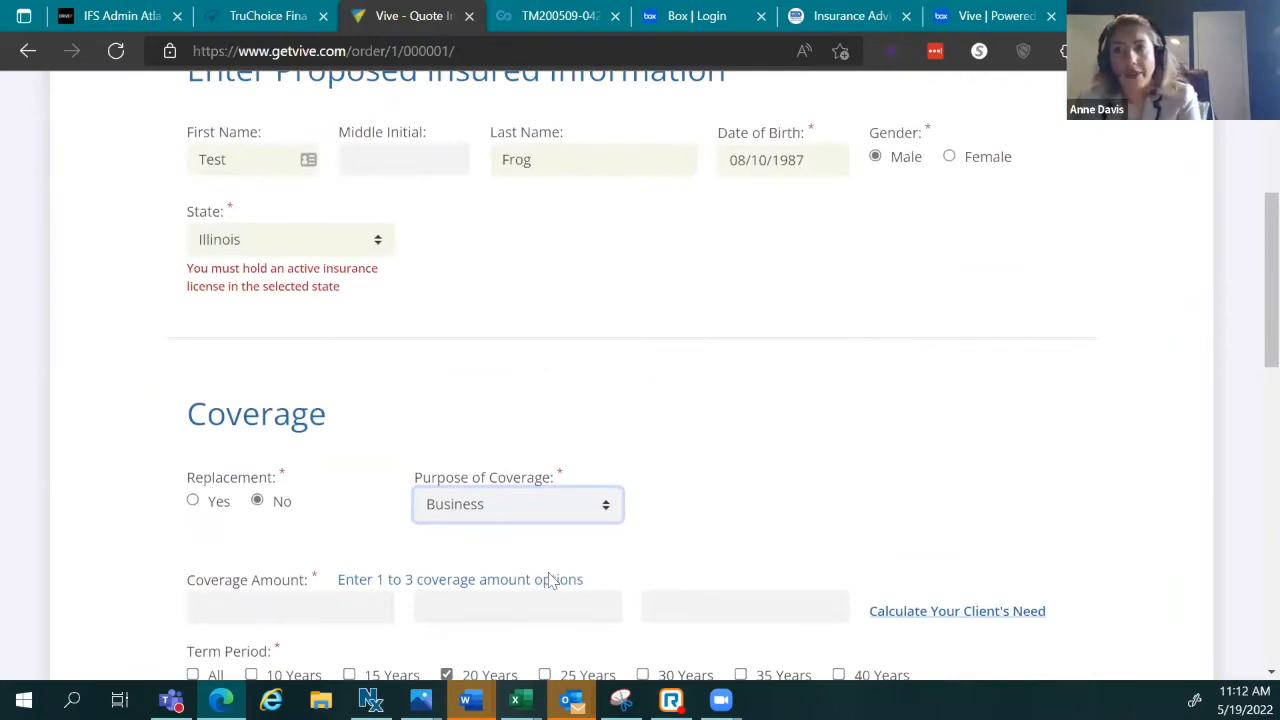
scroll(483, 471, "up", 3)
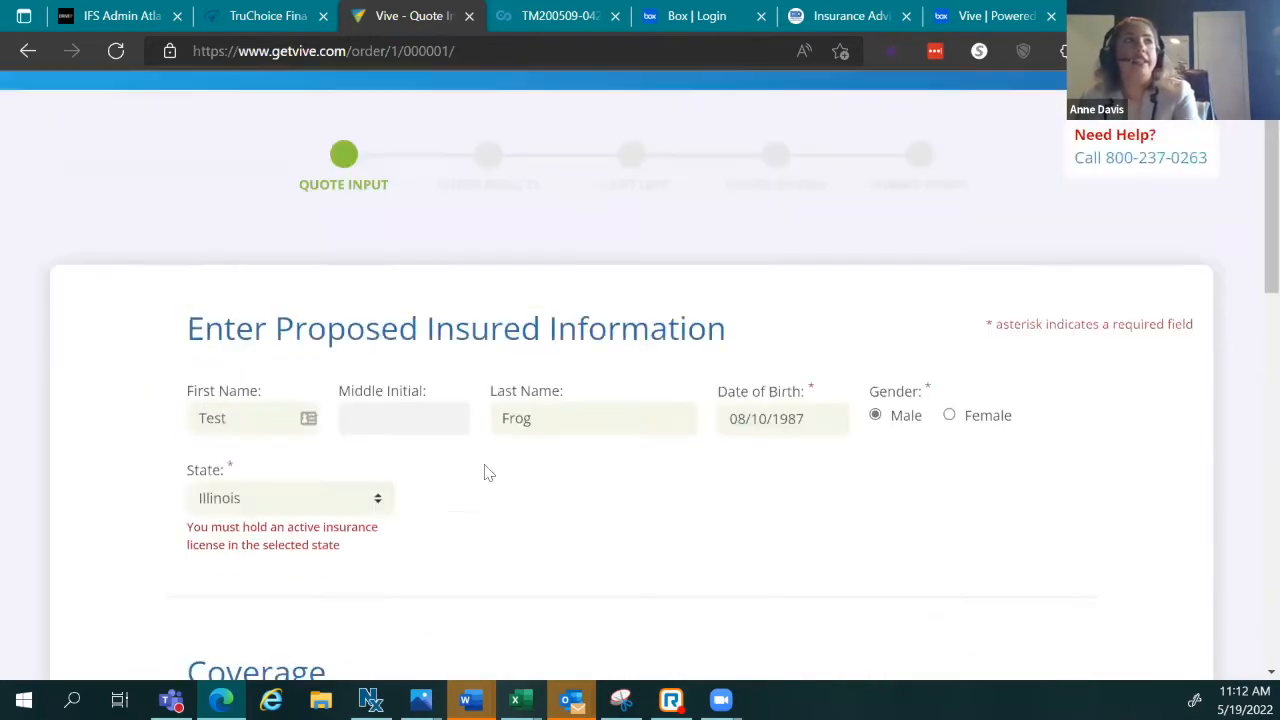
scroll(487, 472, "down", 4)
left_click(514, 415)
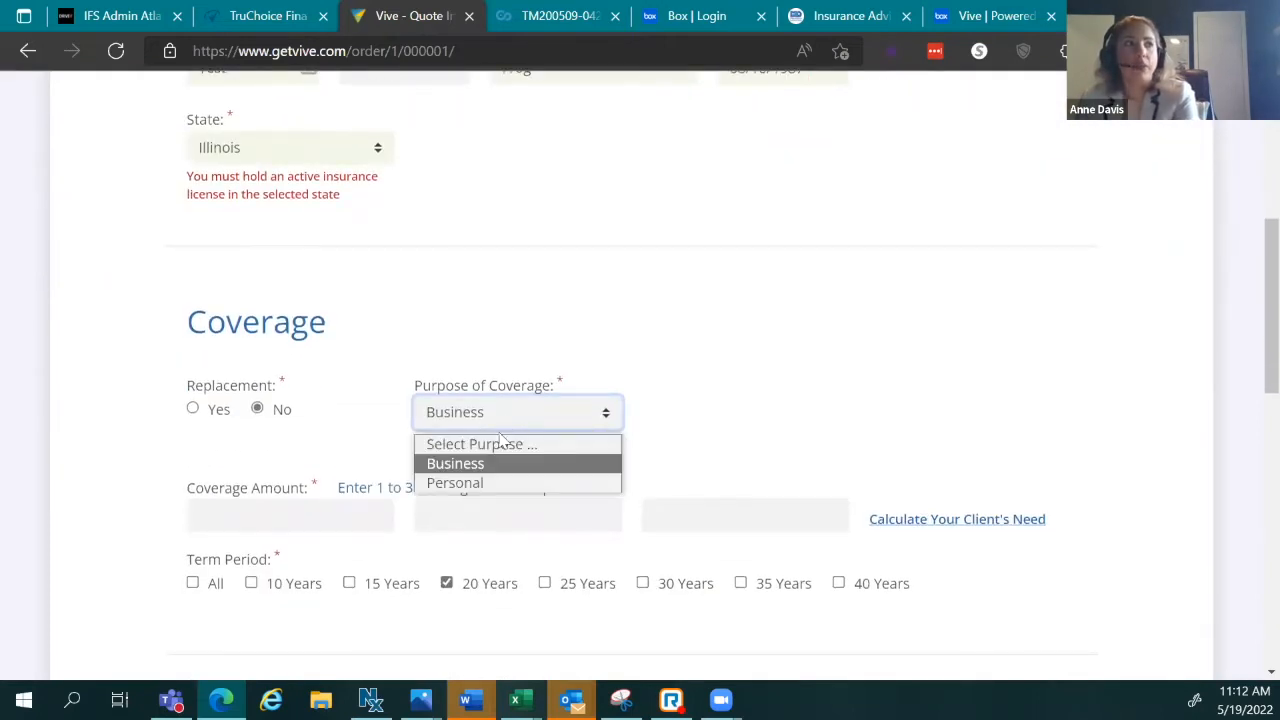
left_click(455, 483)
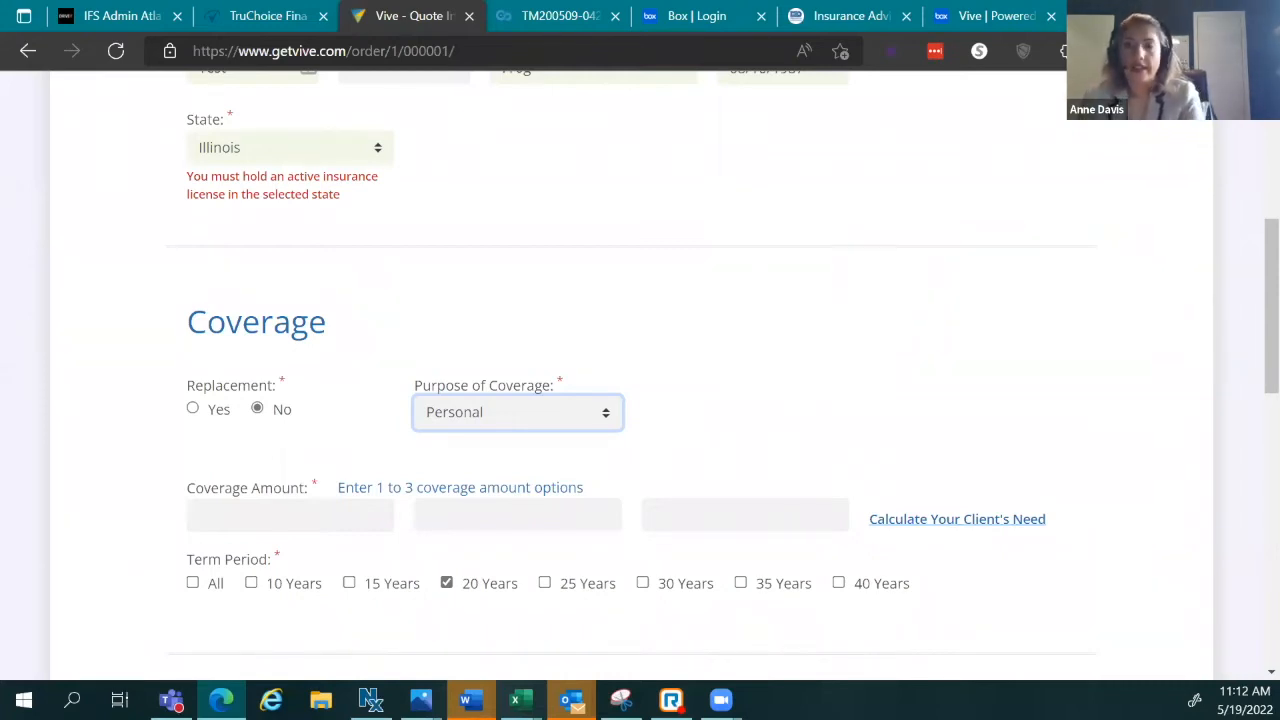
Step: Under Term Period, tick 25 Years and untick 30 Years
scroll(705, 461, "down", 3)
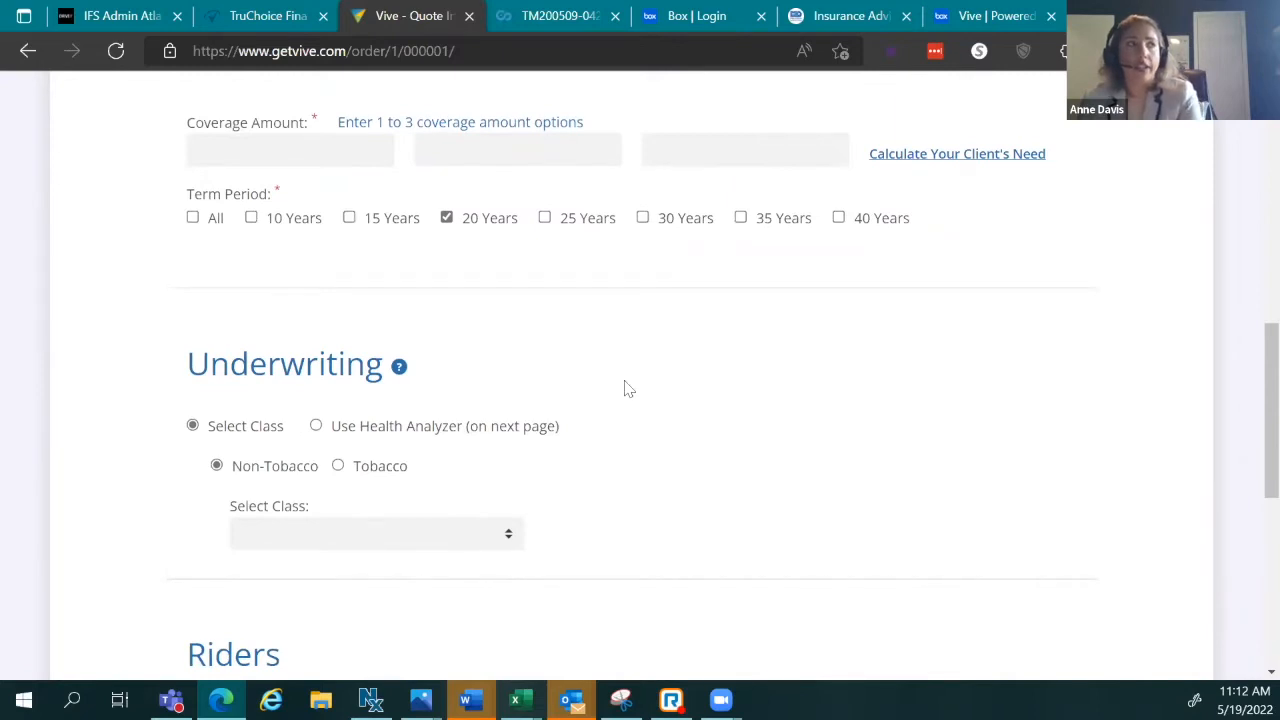
scroll(734, 388, "down", 3)
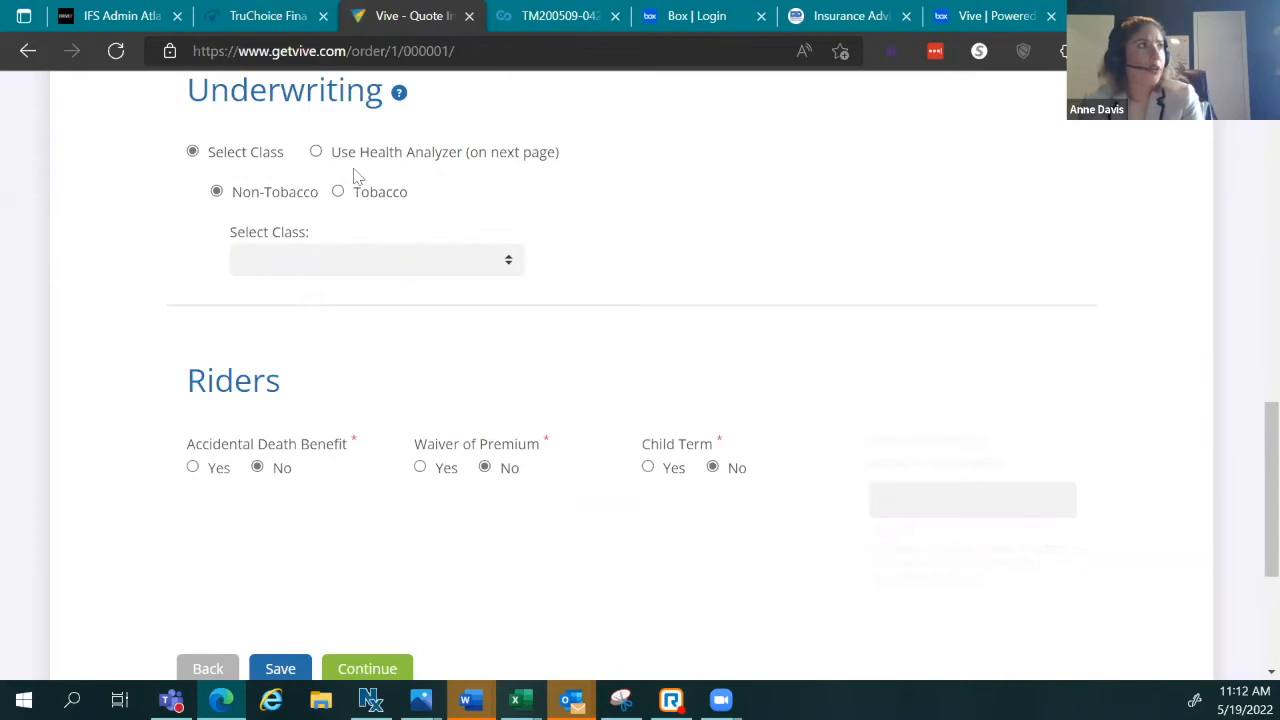
scroll(420, 220, "up", 2)
scroll(414, 441, "up", 2)
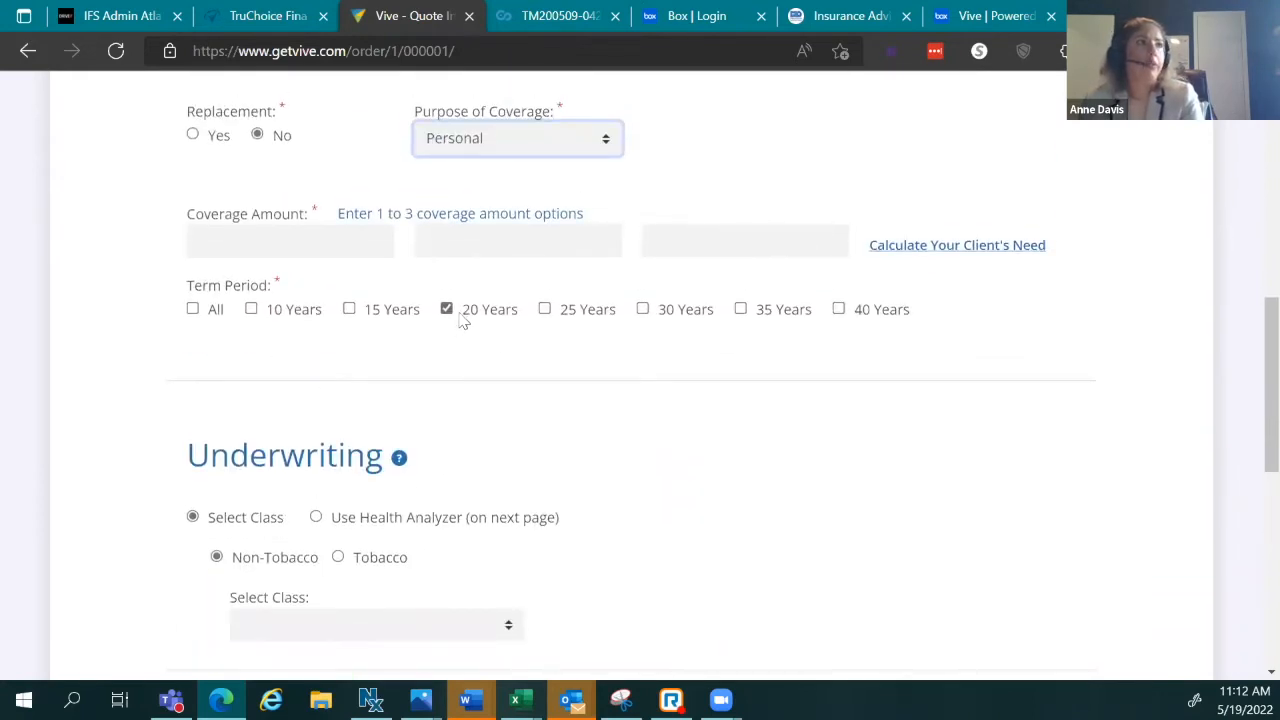
left_click(588, 316)
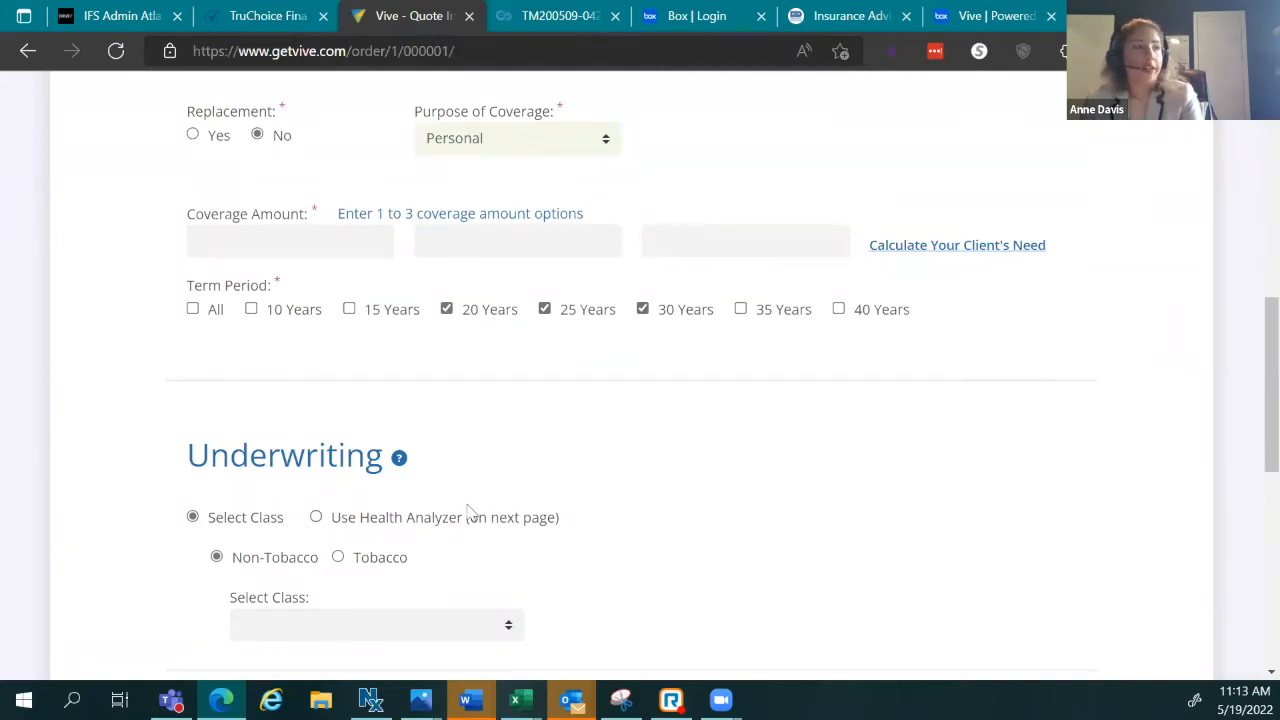
scroll(503, 327, "down", 1)
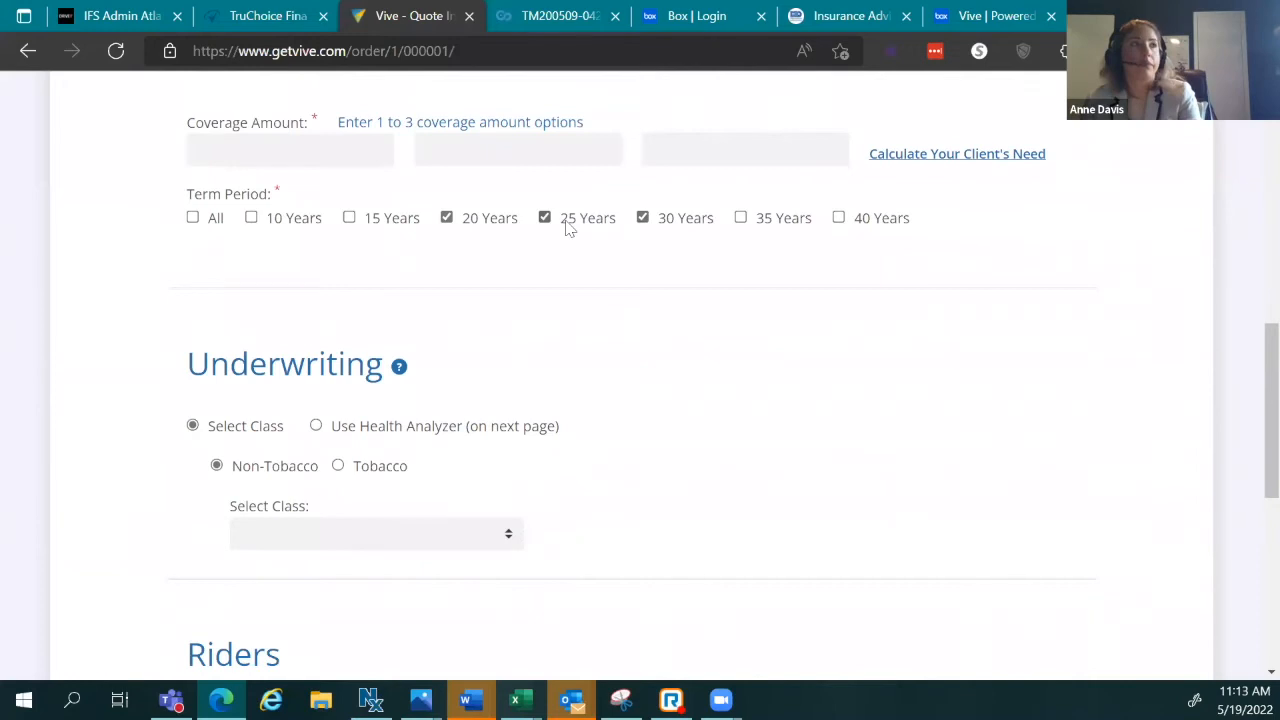
left_click(642, 218)
scroll(466, 426, "down", 2)
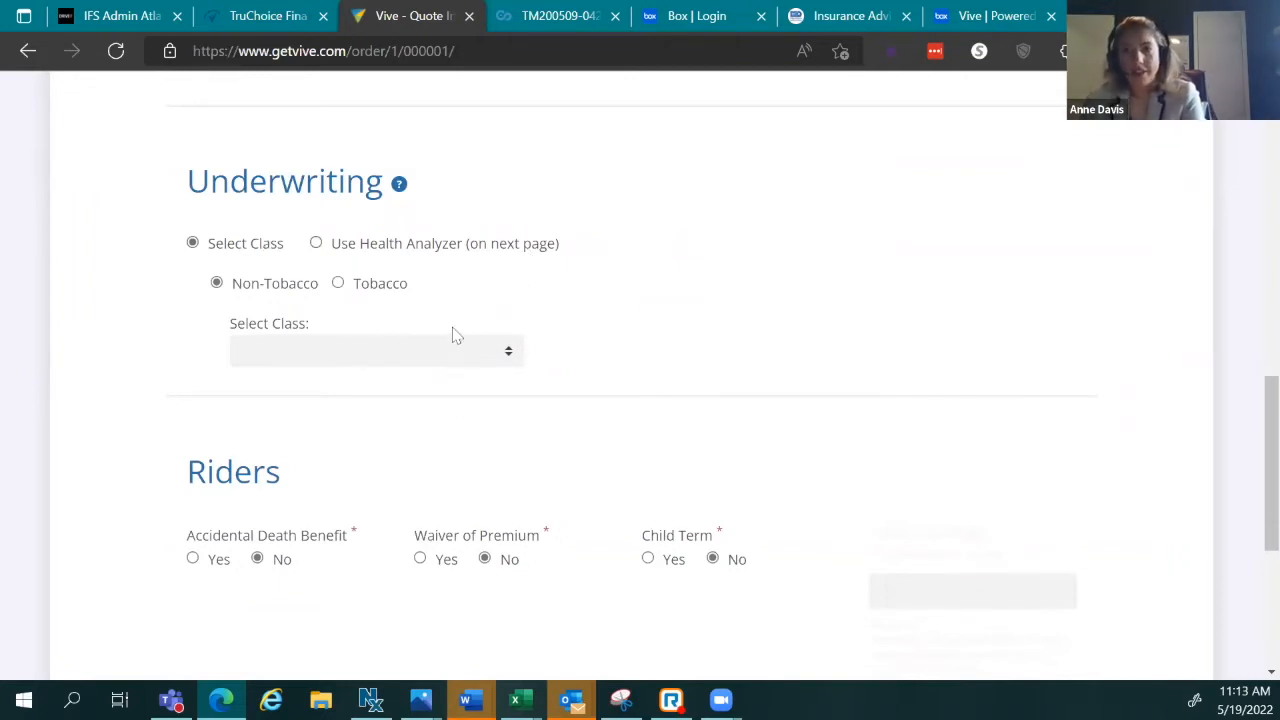
Step: Choose Preferred as the underwriting class, then try the Use Health Analyzer option
left_click(386, 357)
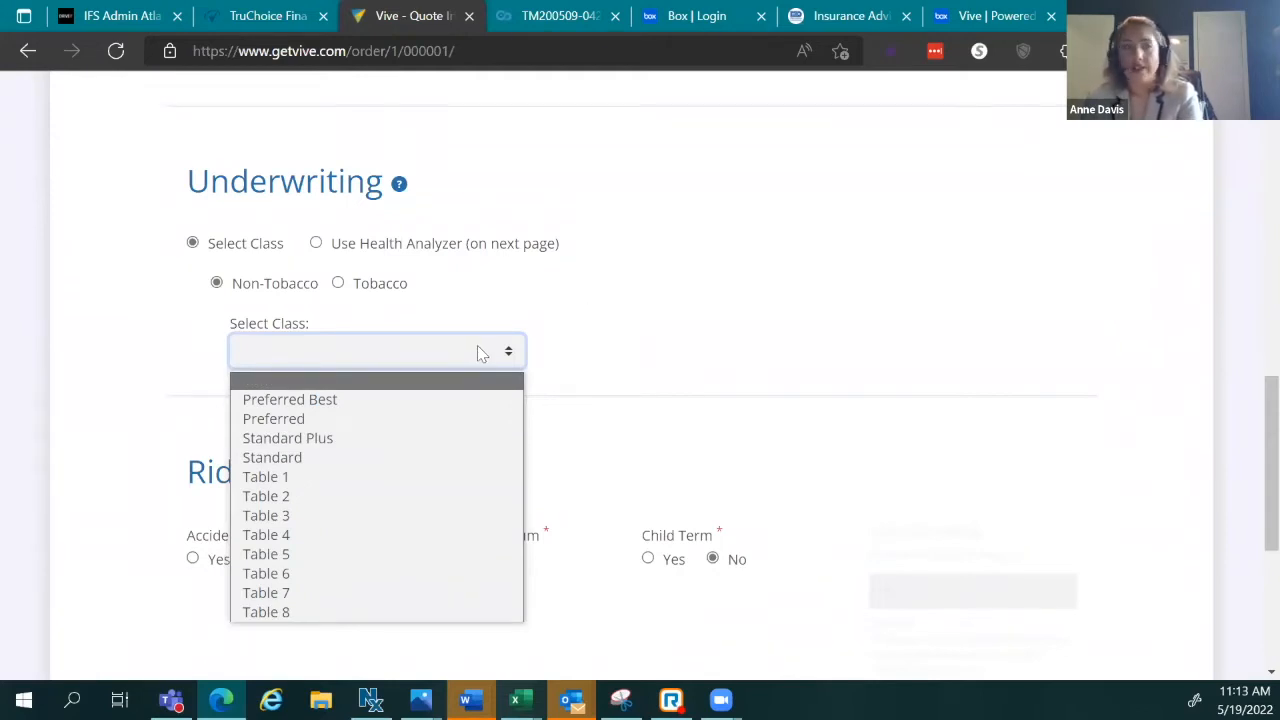
left_click(418, 428)
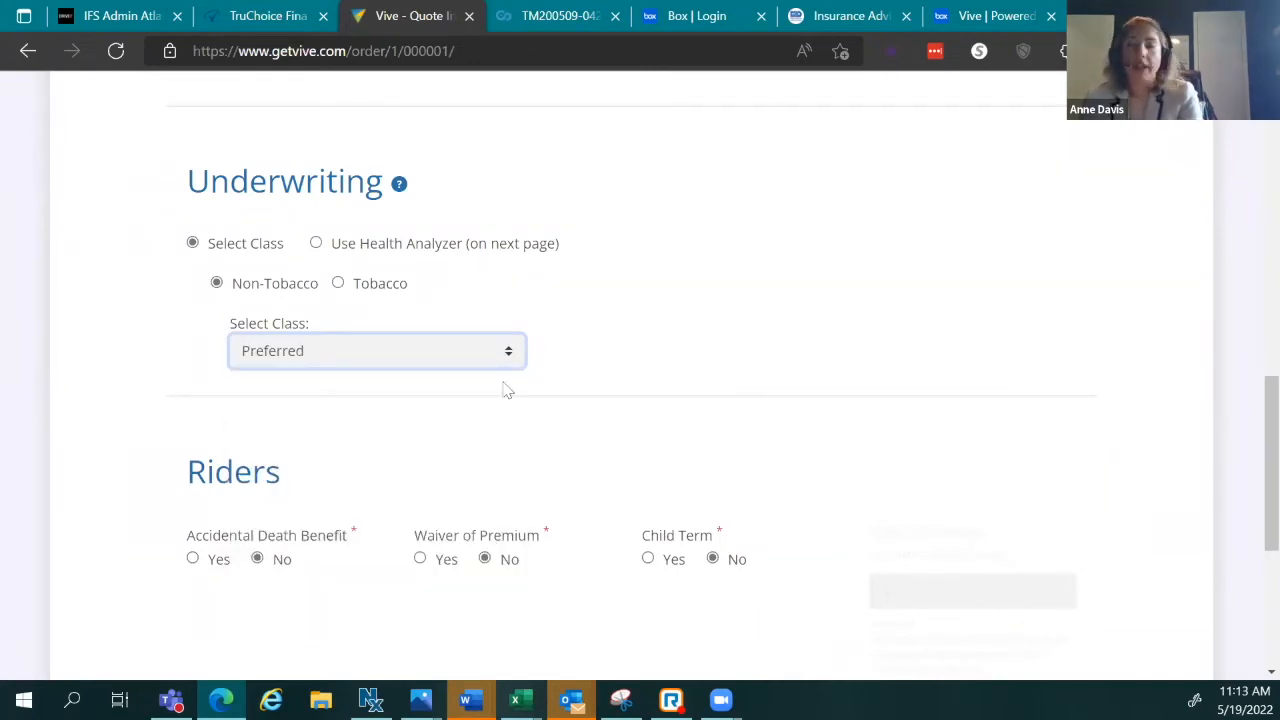
left_click(408, 247)
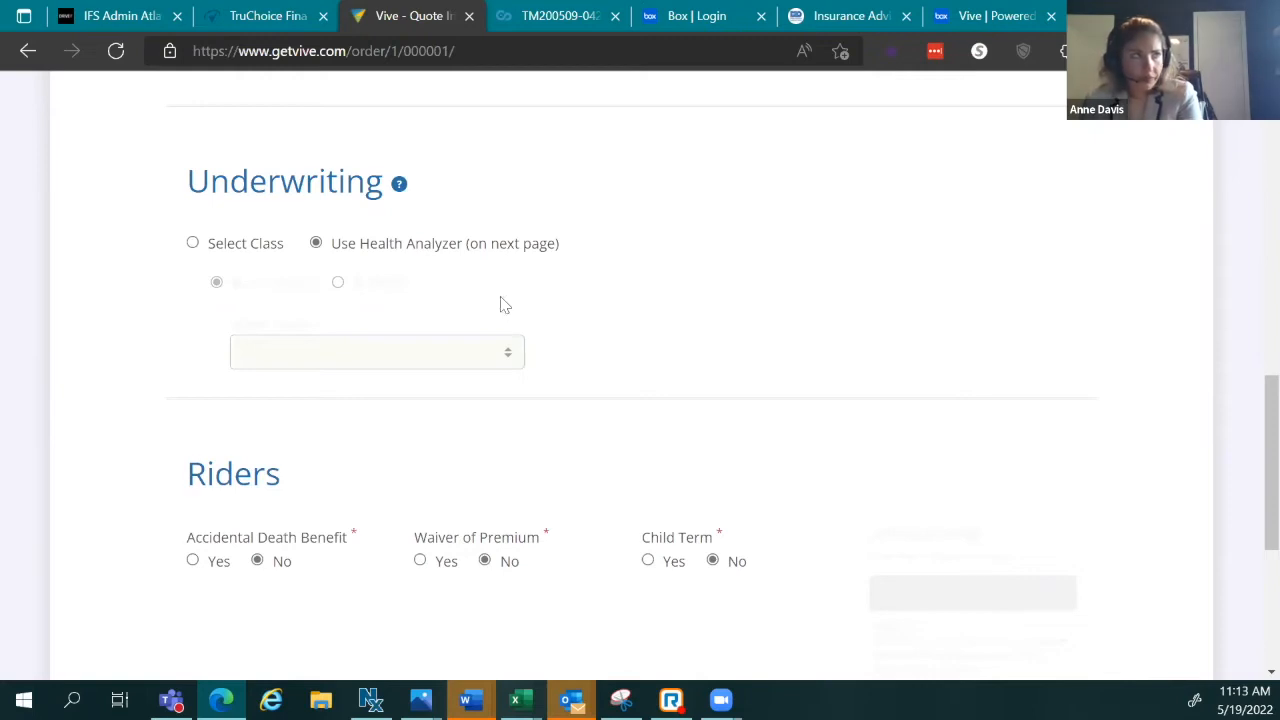
Step: Return to Select Class and pick Preferred again
scroll(831, 594, "down", 4)
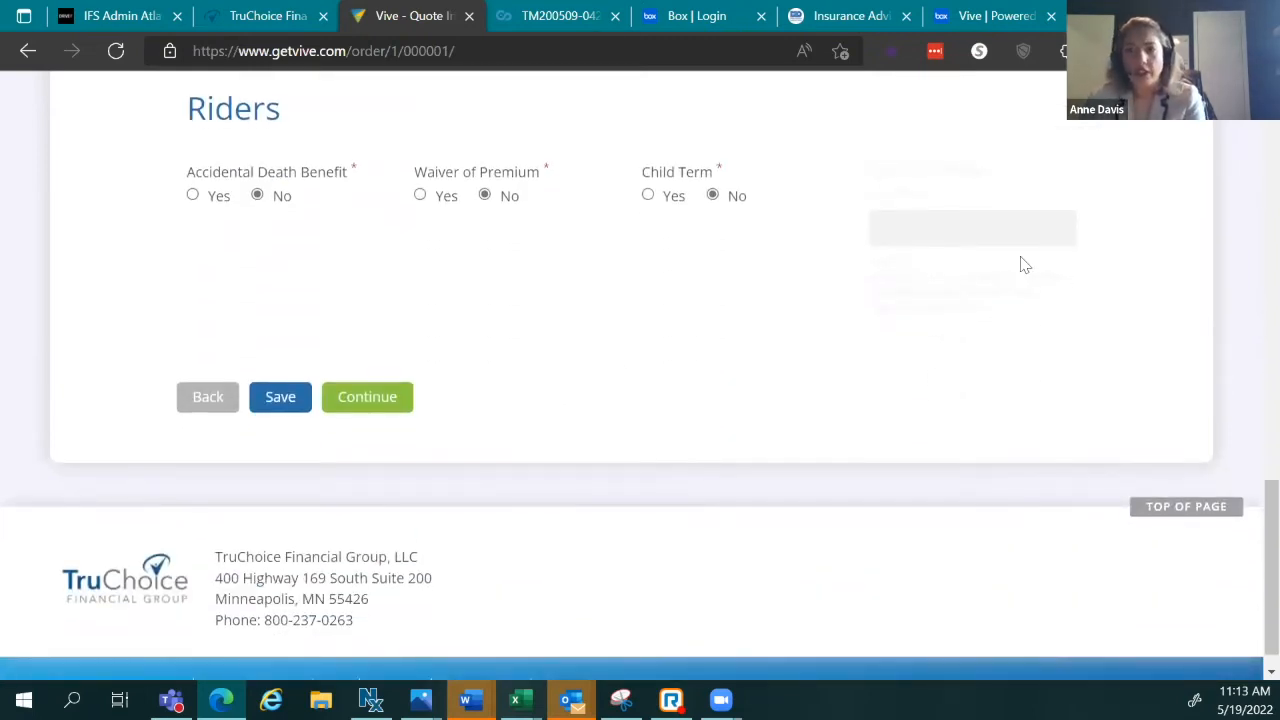
scroll(829, 567, "up", 4)
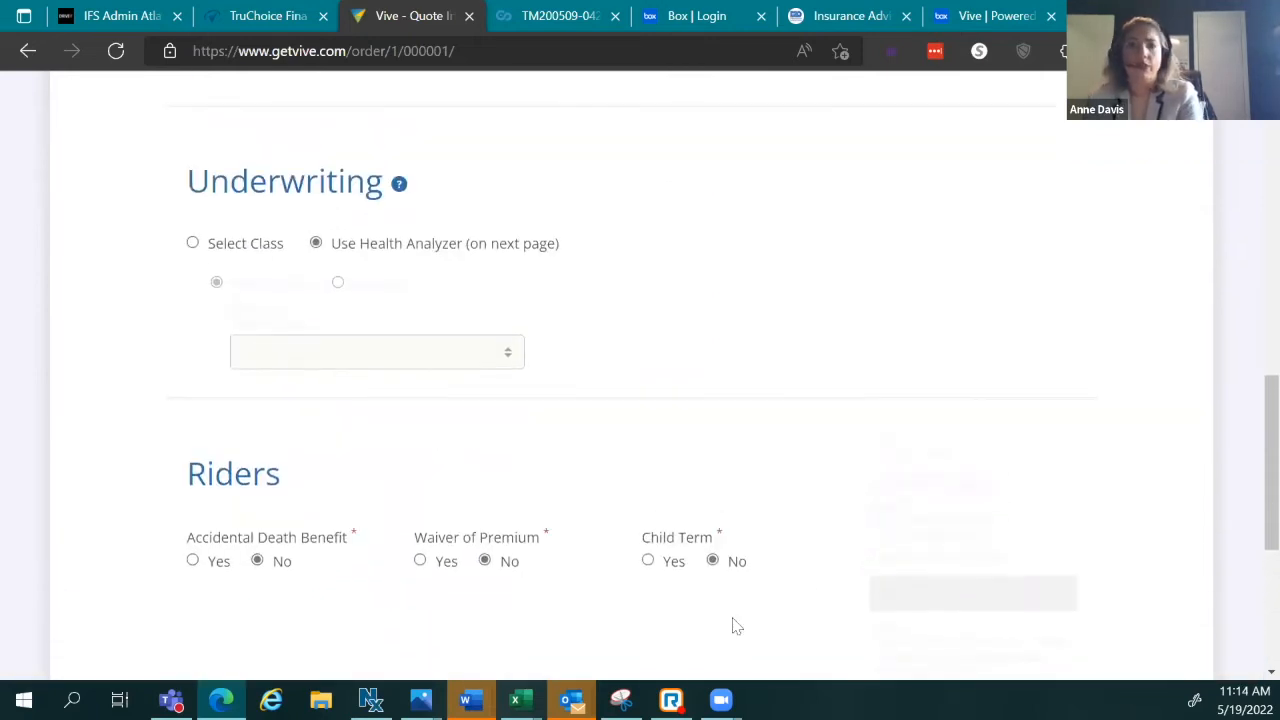
scroll(655, 676, "down", 2)
scroll(600, 560, "up", 2)
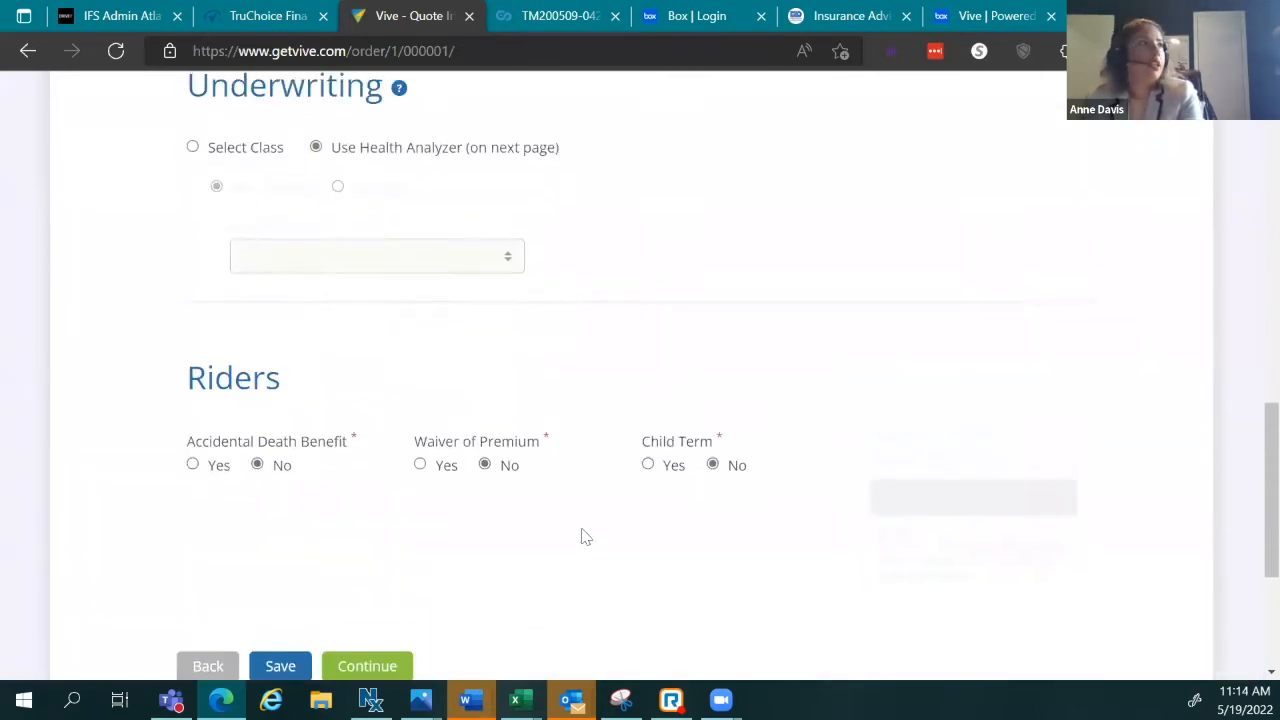
left_click(193, 243)
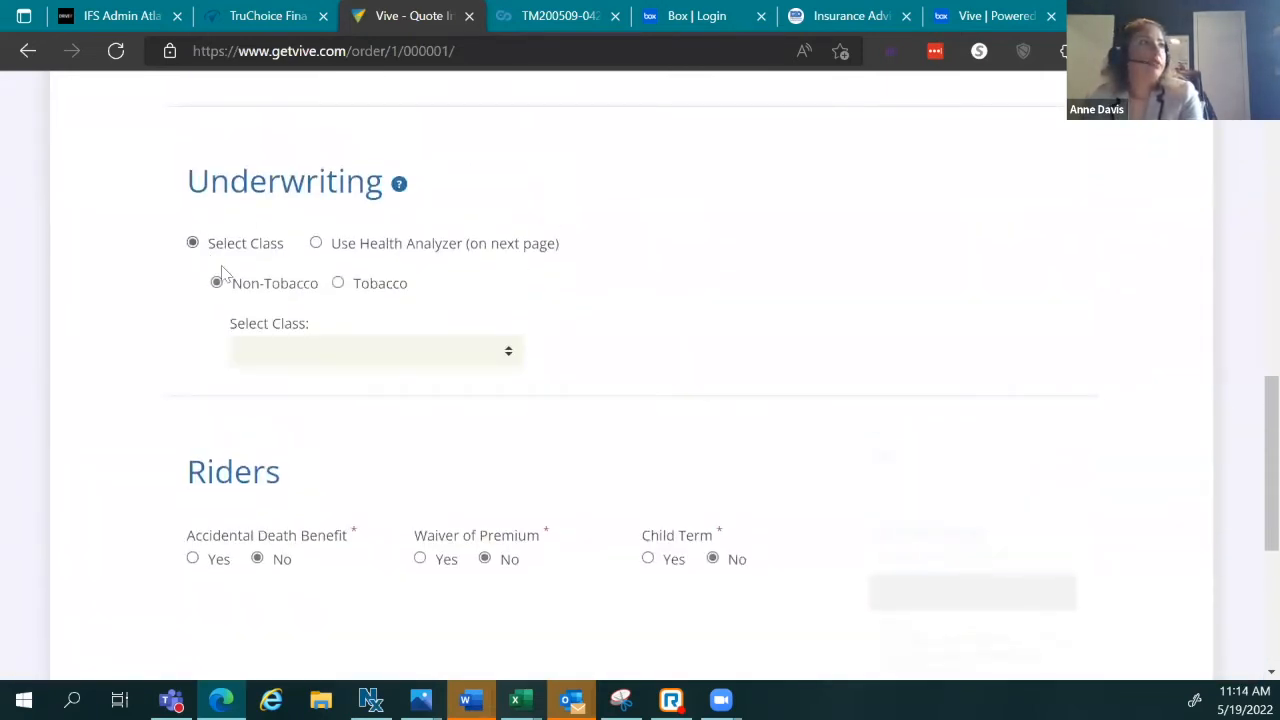
left_click(283, 348)
left_click(290, 417)
scroll(735, 478, "down", 2)
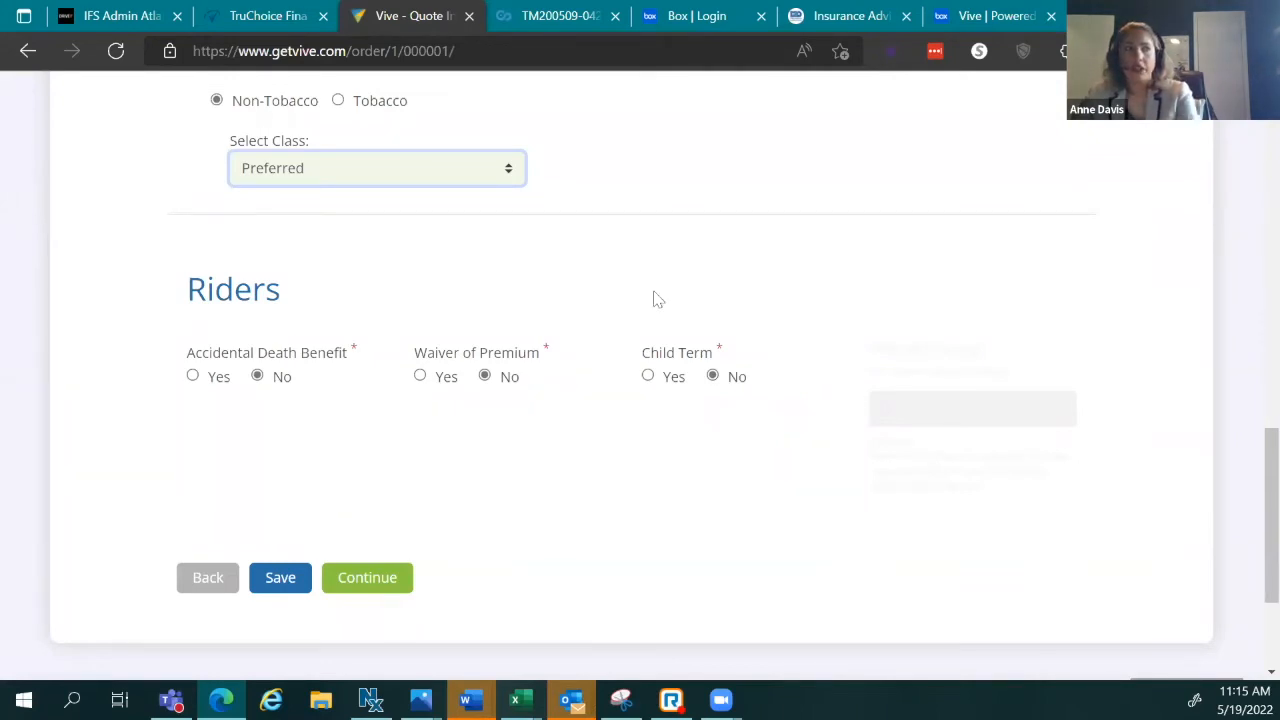
Step: Set Accidental Death Benefit to Yes and continue, triggering the missing coverage amount warning
left_click(193, 377)
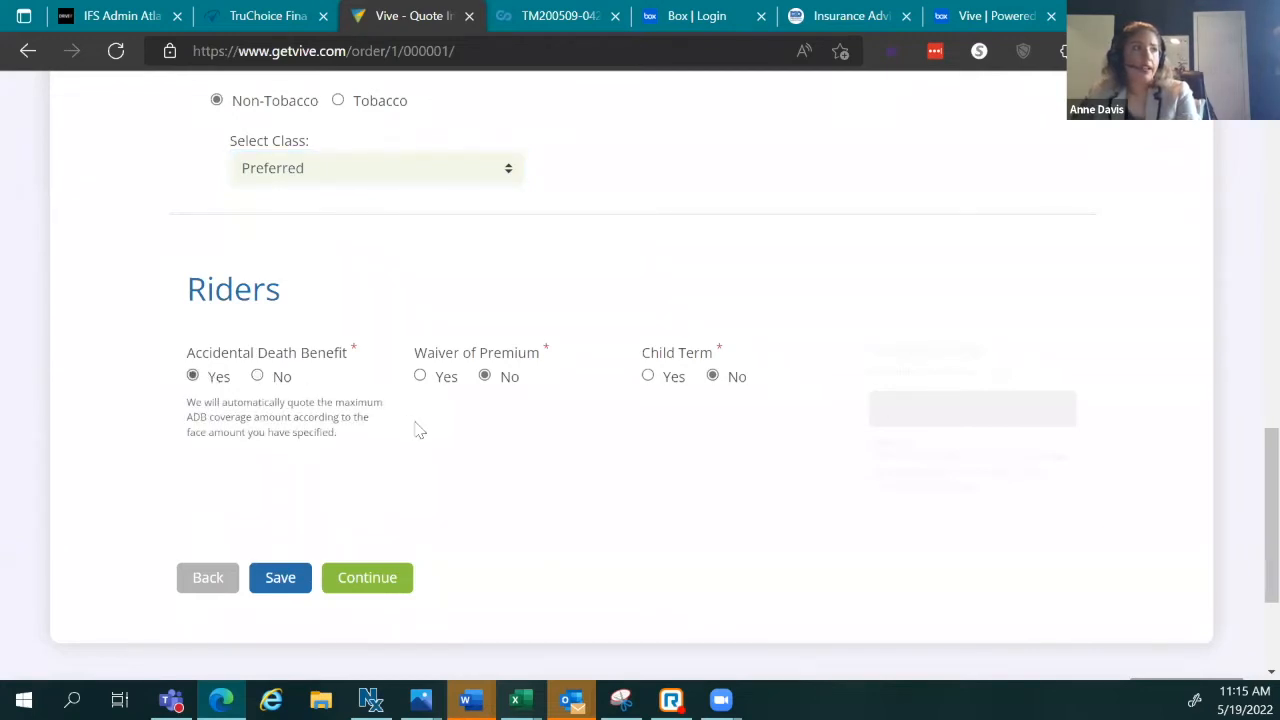
left_click(381, 580)
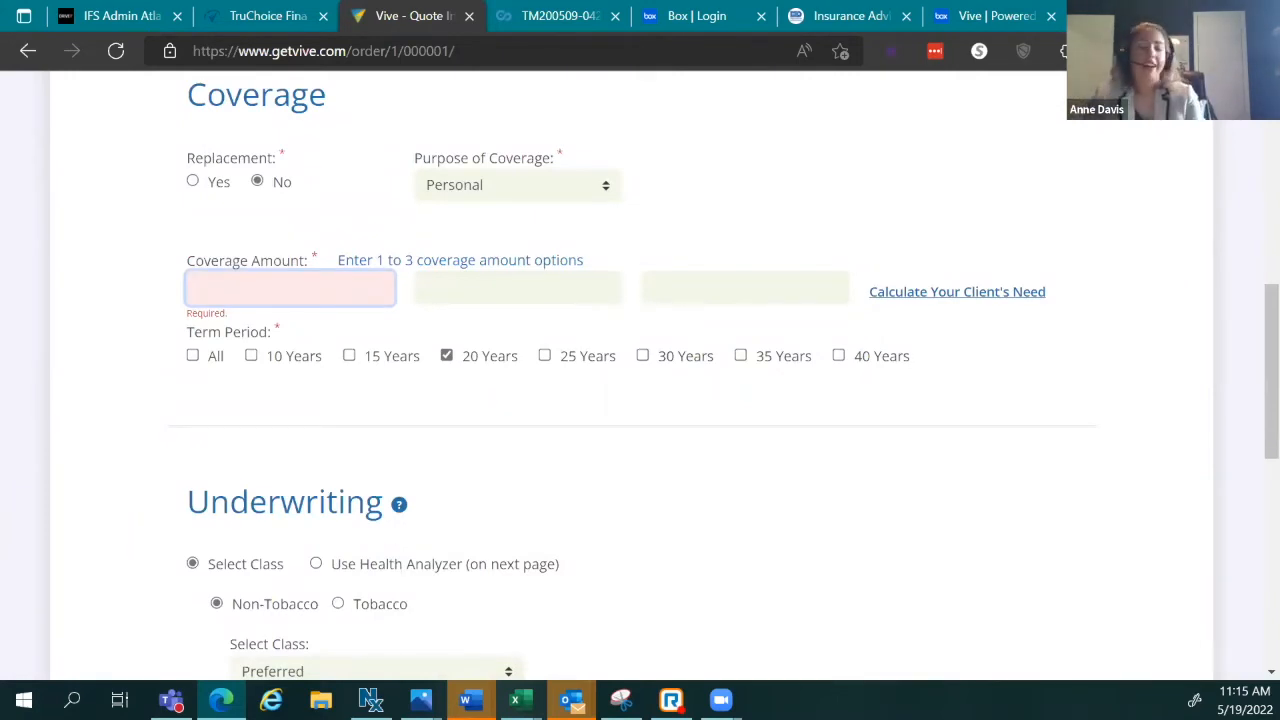
Step: Enter 300,000 as the first Coverage Amount option, keeping the 20 Years term
type("300,000")
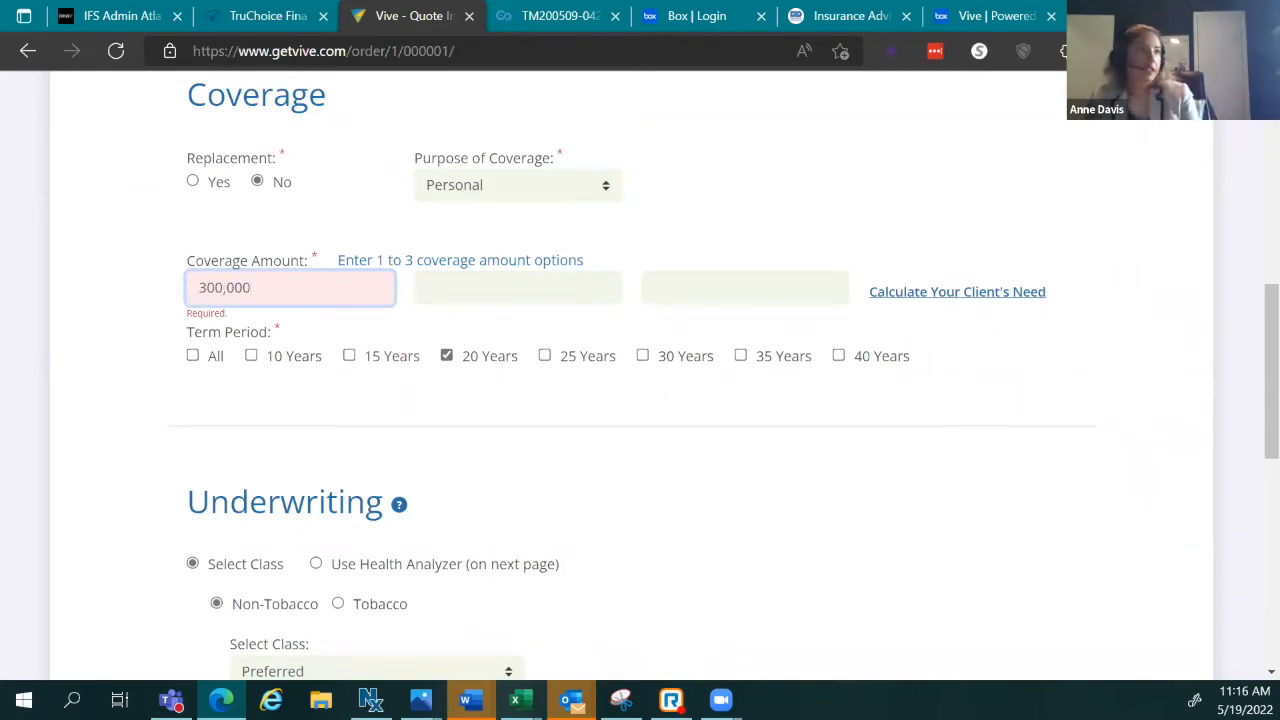
scroll(565, 412, "down", 1)
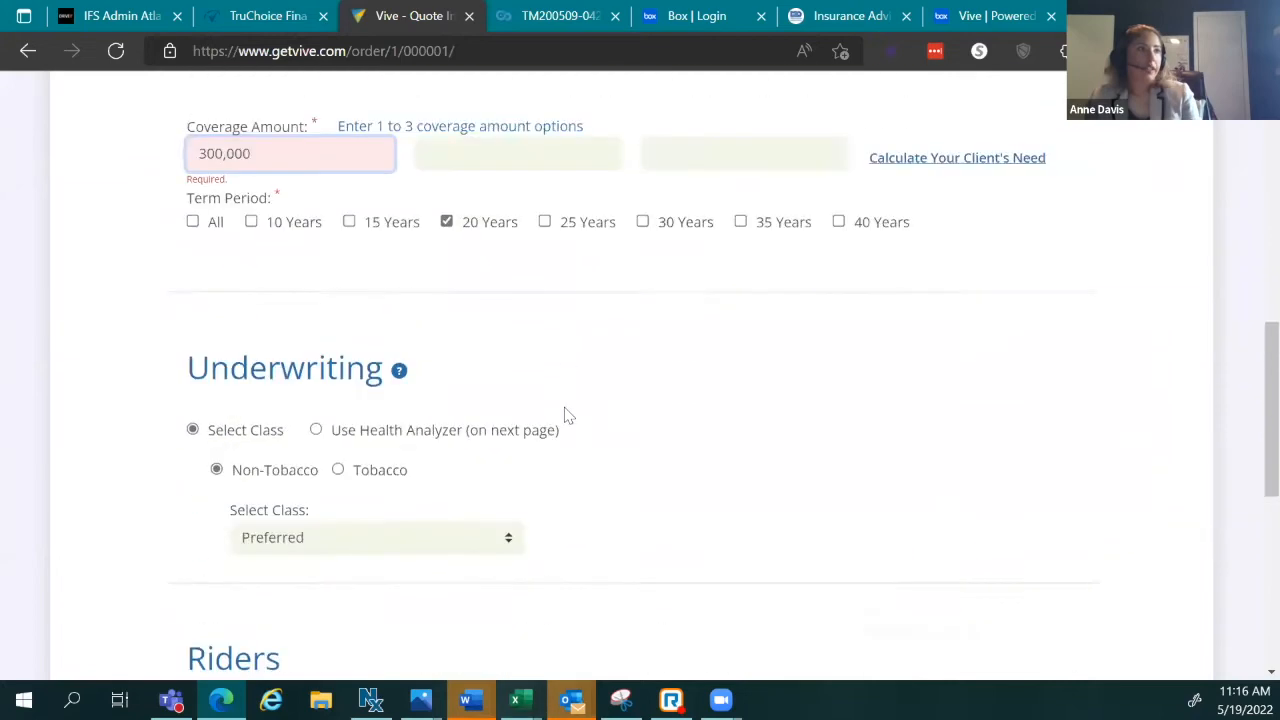
scroll(563, 414, "up", 1)
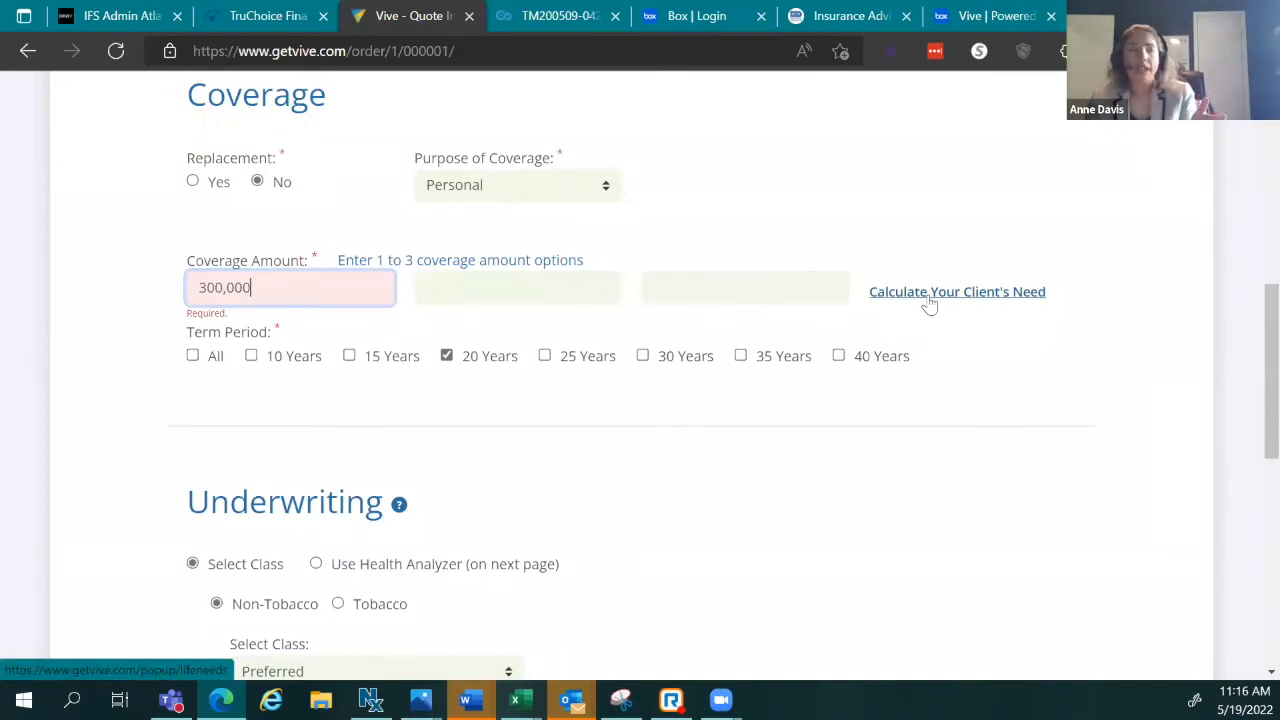
left_click(537, 287)
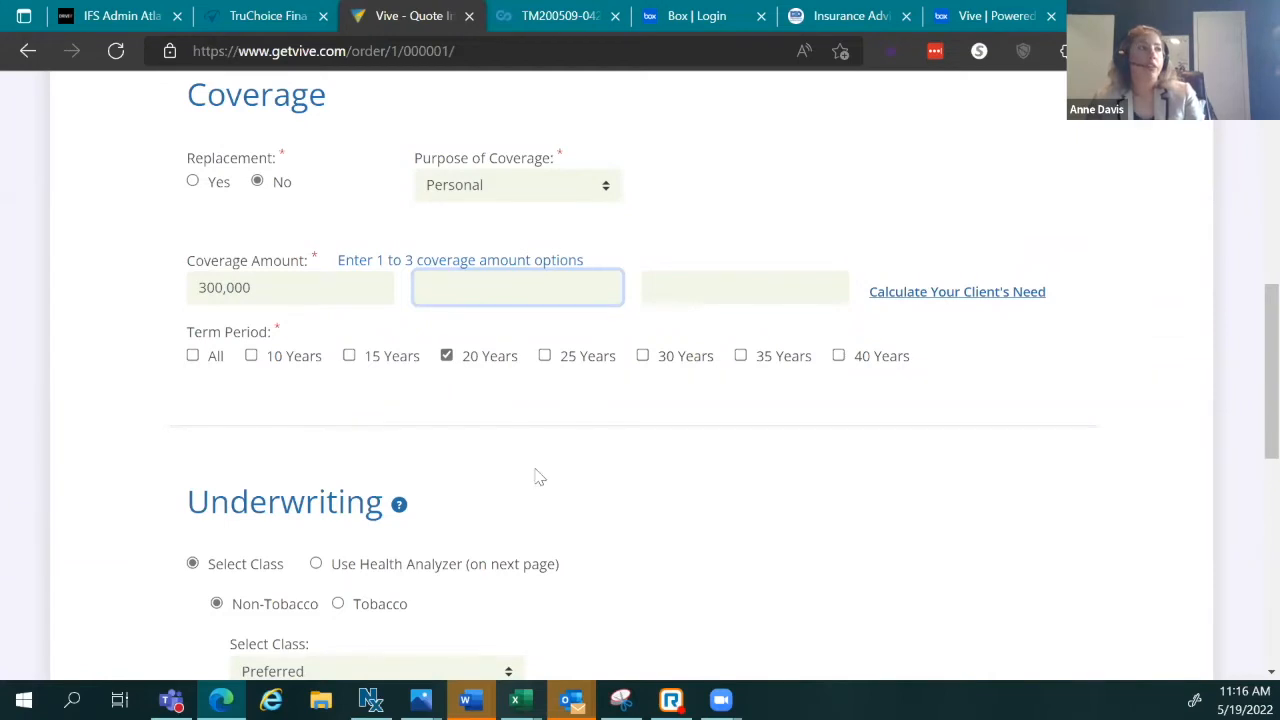
scroll(556, 470, "down", 3)
Step: Scroll through the Quote Results for the $300,000 20-year term policy
scroll(576, 465, "down", 3)
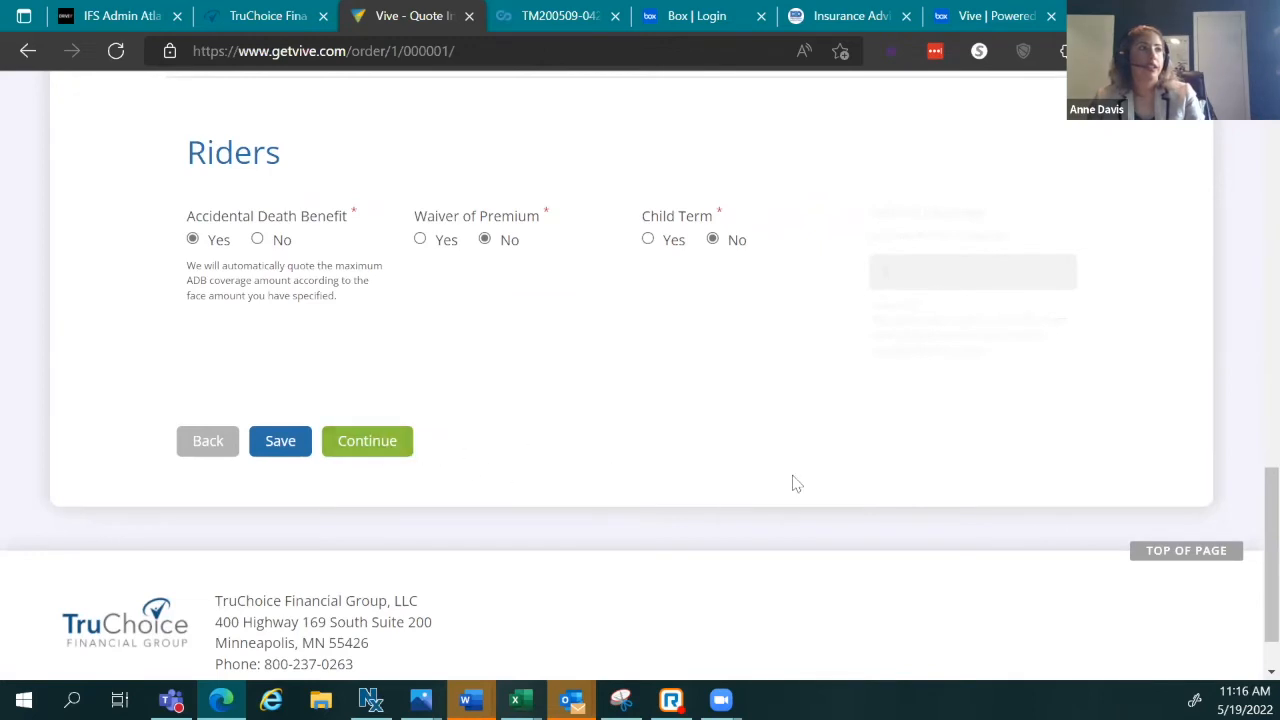
scroll(889, 451, "up", 5)
scroll(880, 466, "up", 5)
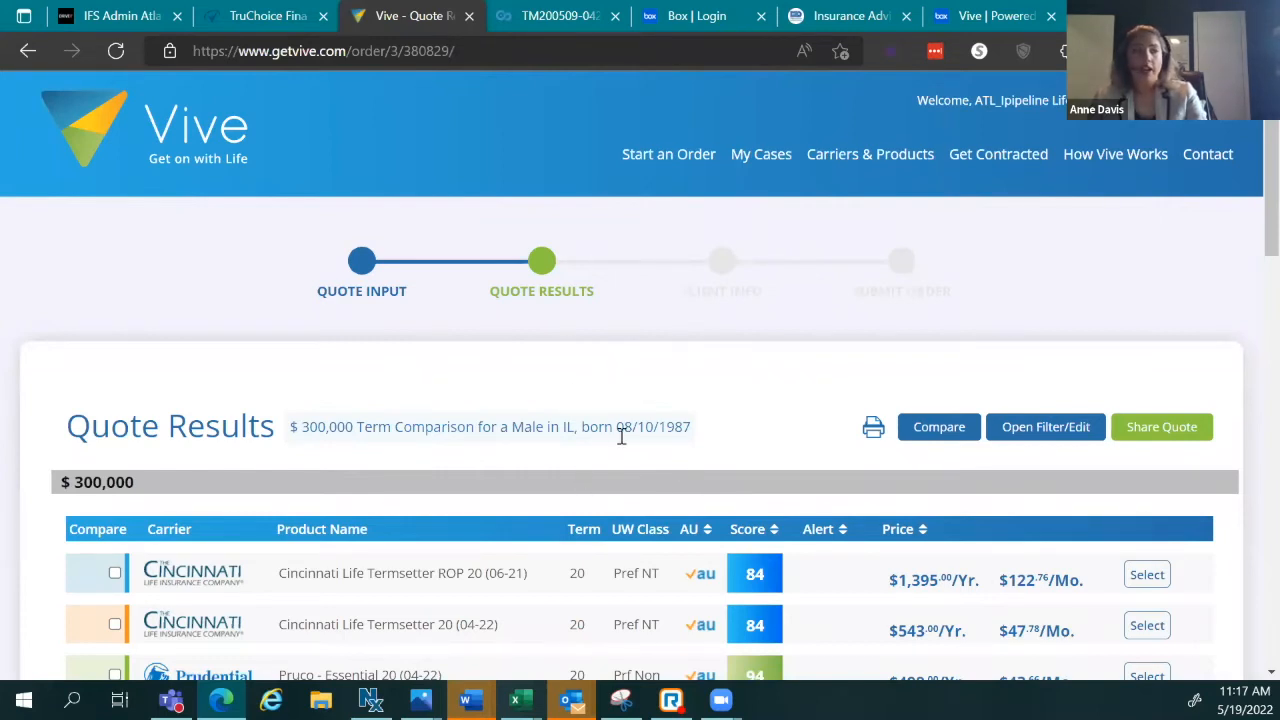
scroll(652, 434, "down", 2)
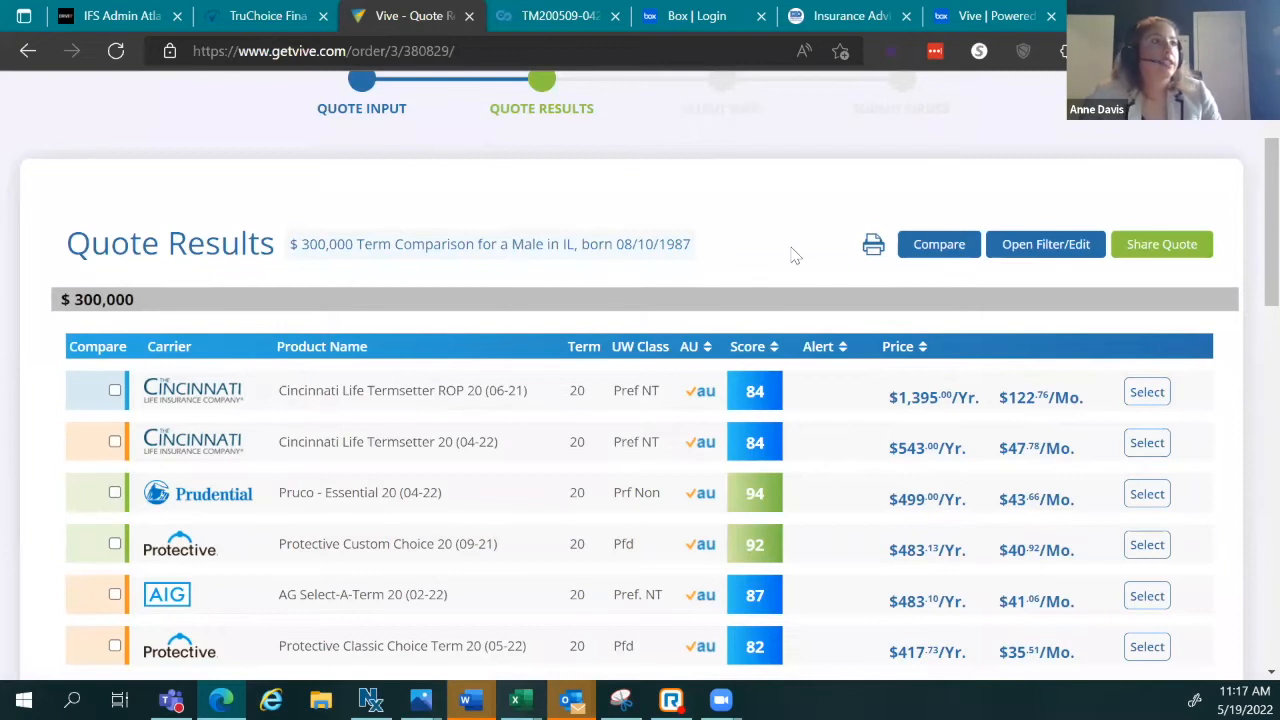
scroll(763, 297, "down", 2)
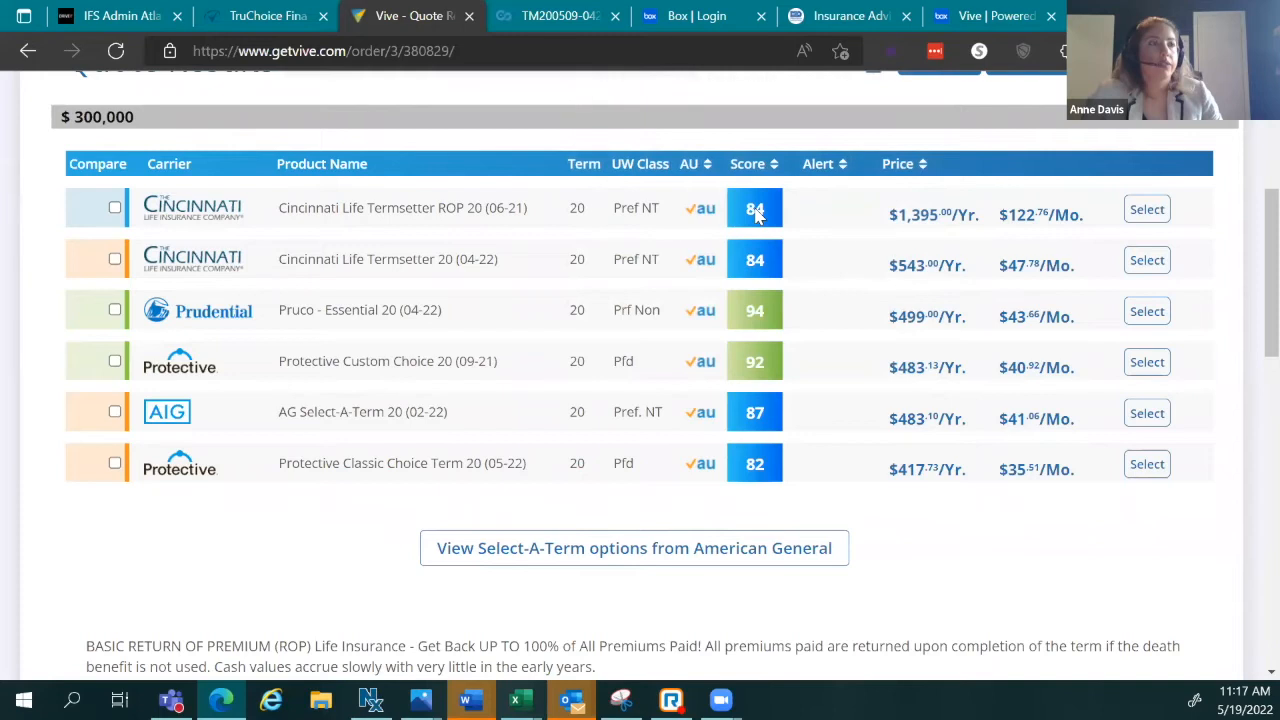
scroll(758, 250, "up", 2)
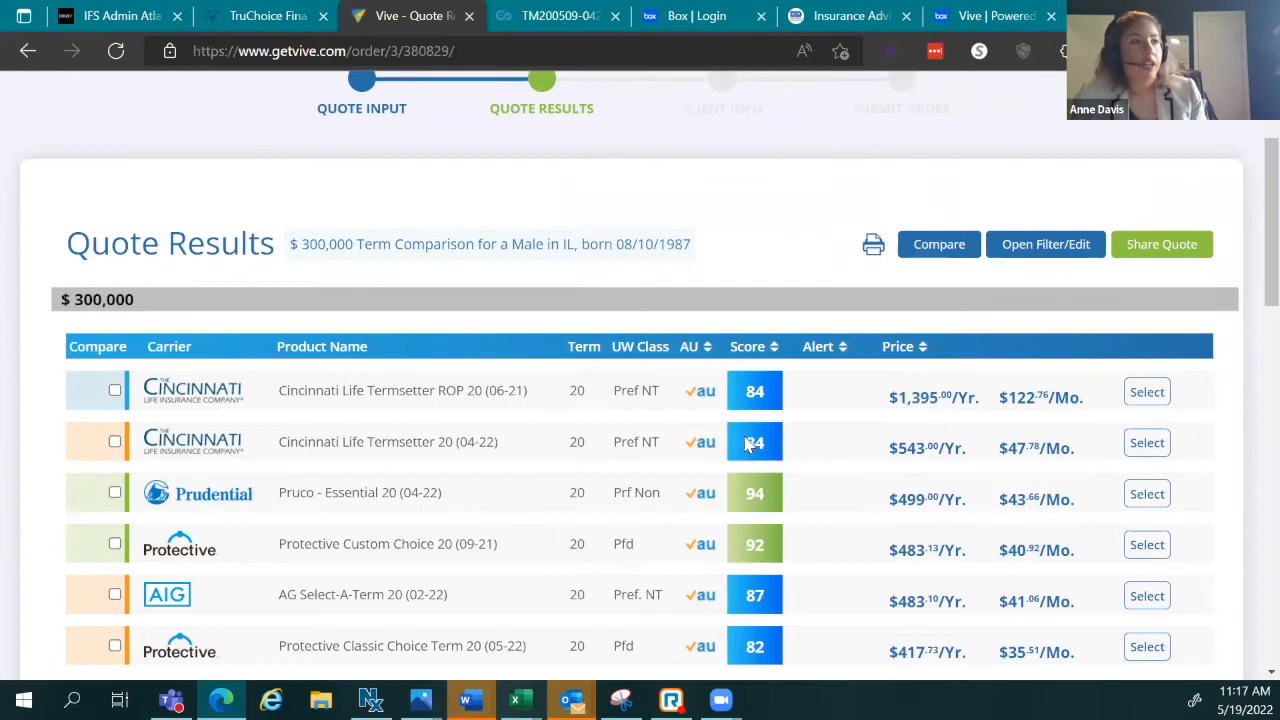
scroll(748, 444, "down", 1)
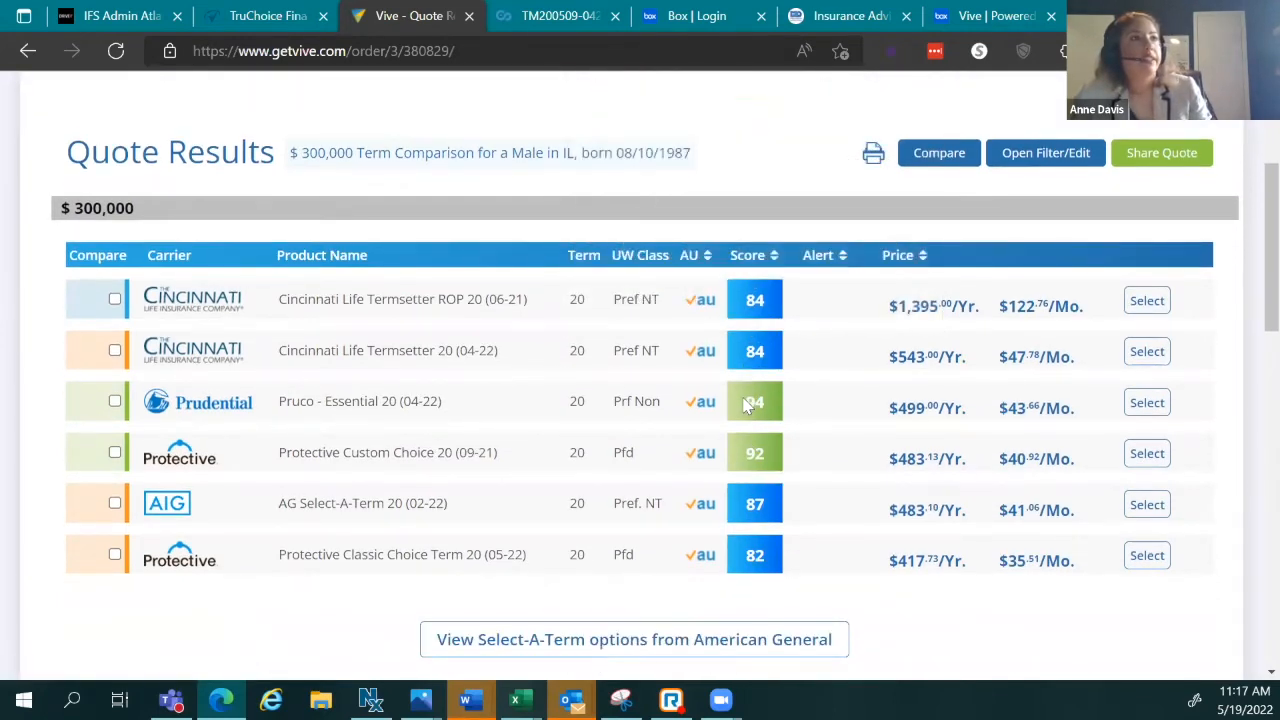
mouse_move(757, 402)
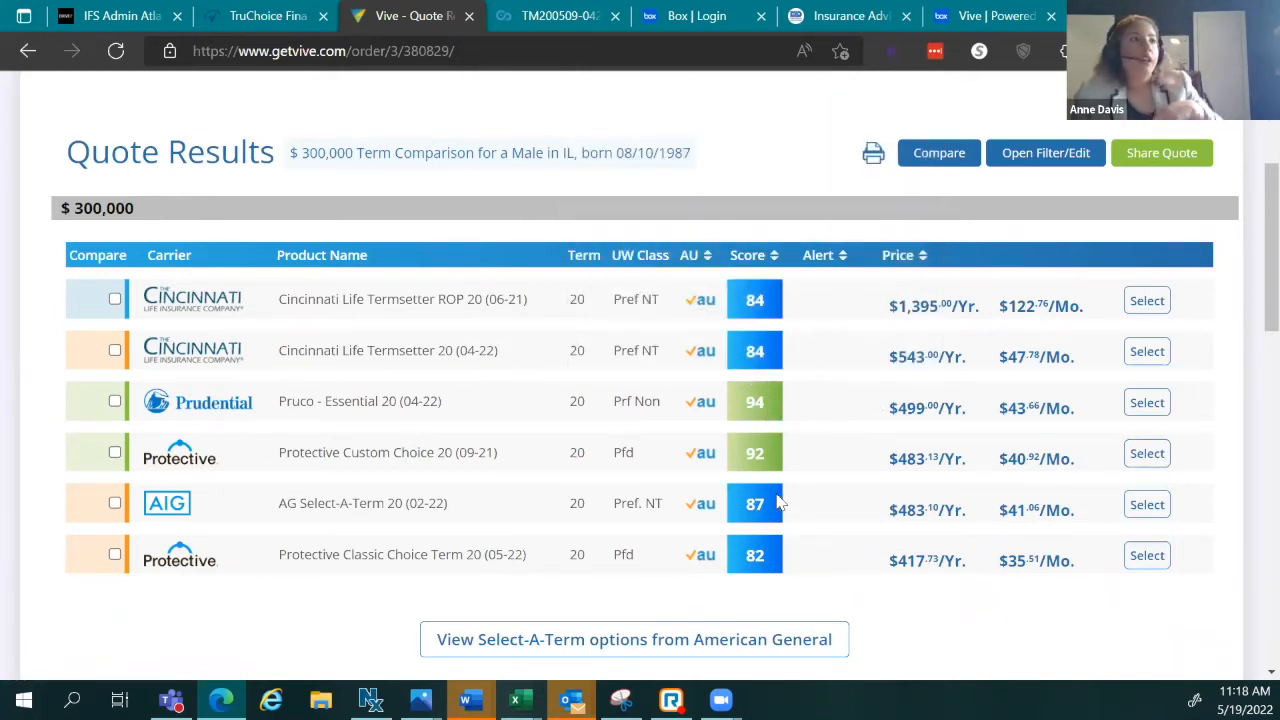
mouse_move(754, 507)
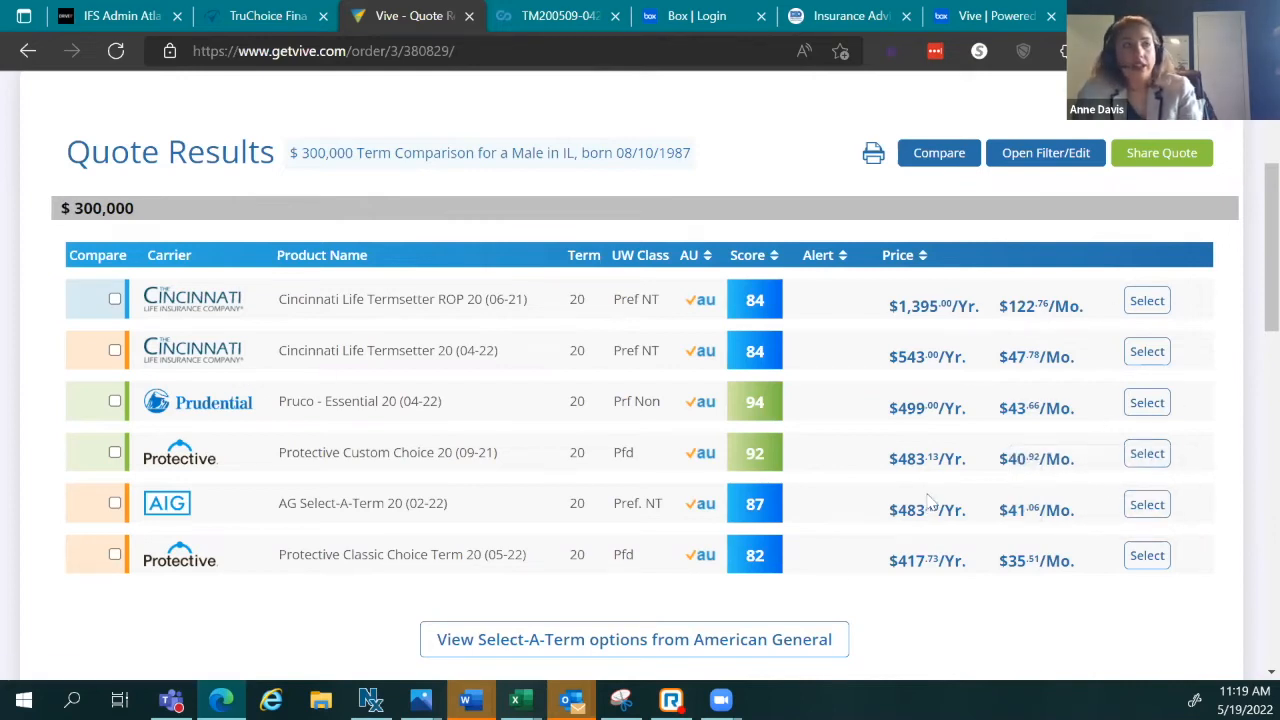
Step: Briefly compare the Cincinnati ROP 20 quote, then proceed with Prudential Pruco - Essential 20
left_click(115, 300)
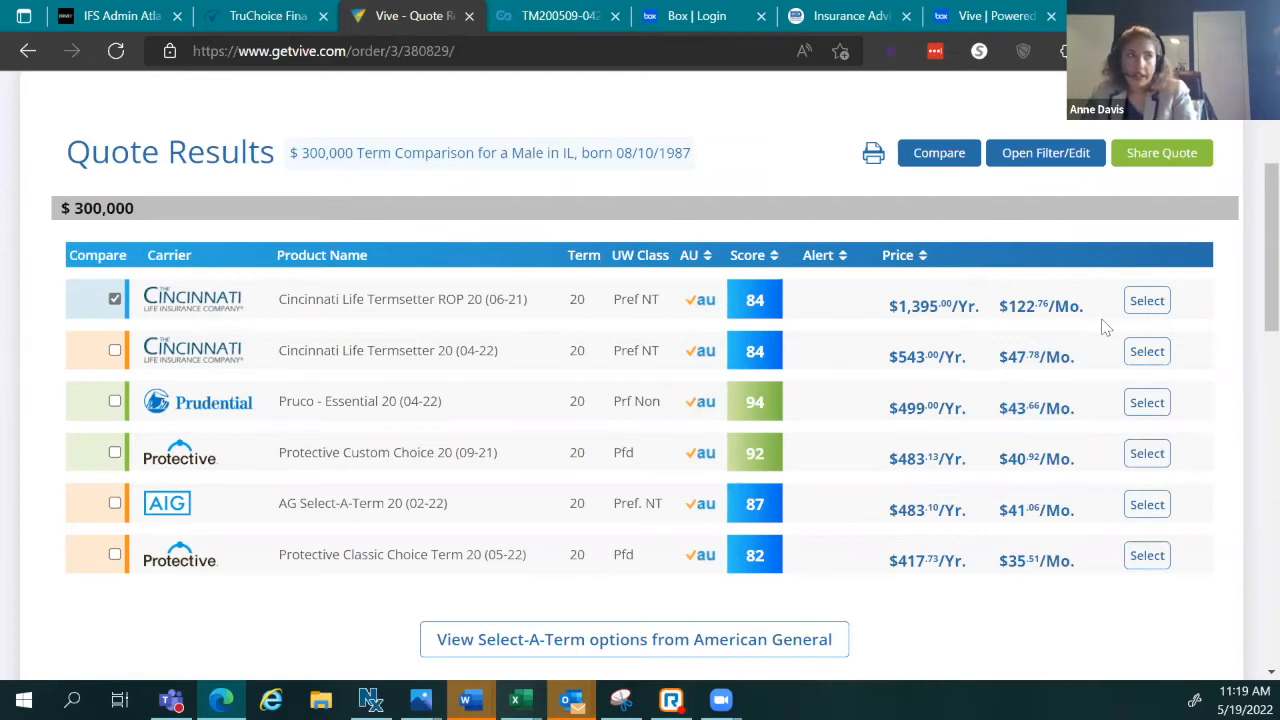
left_click(114, 298)
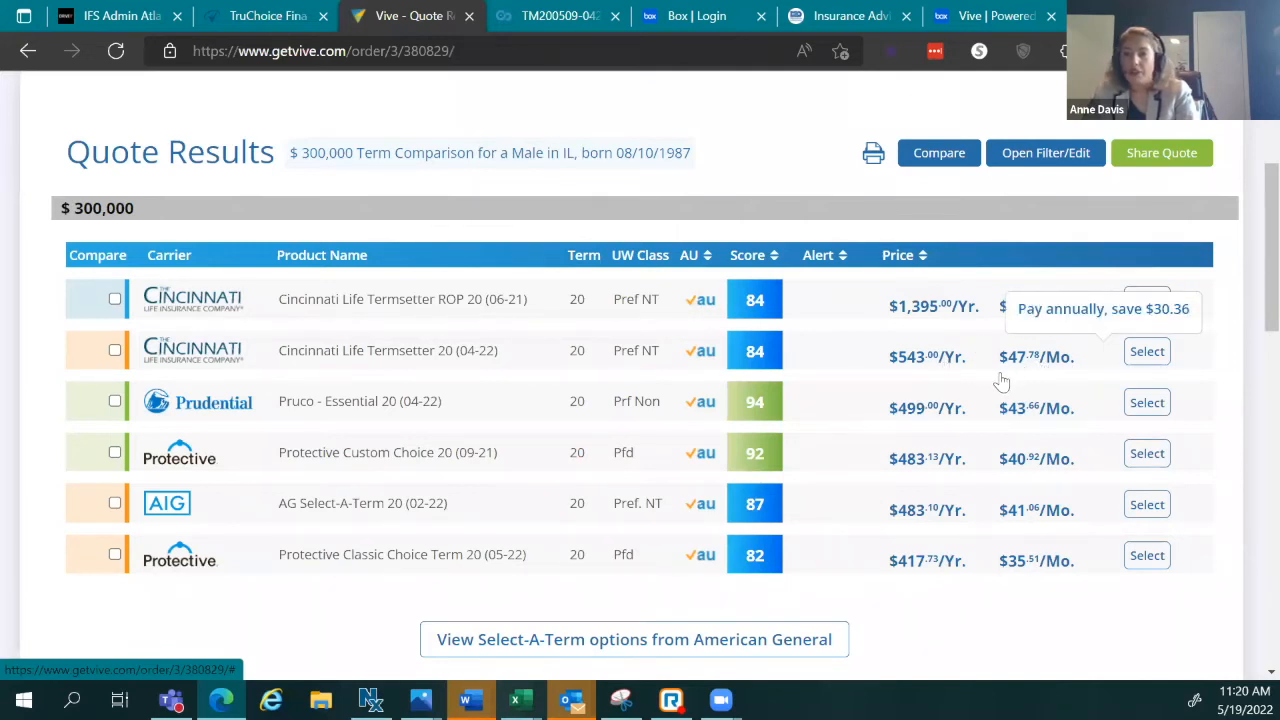
mouse_move(1052, 370)
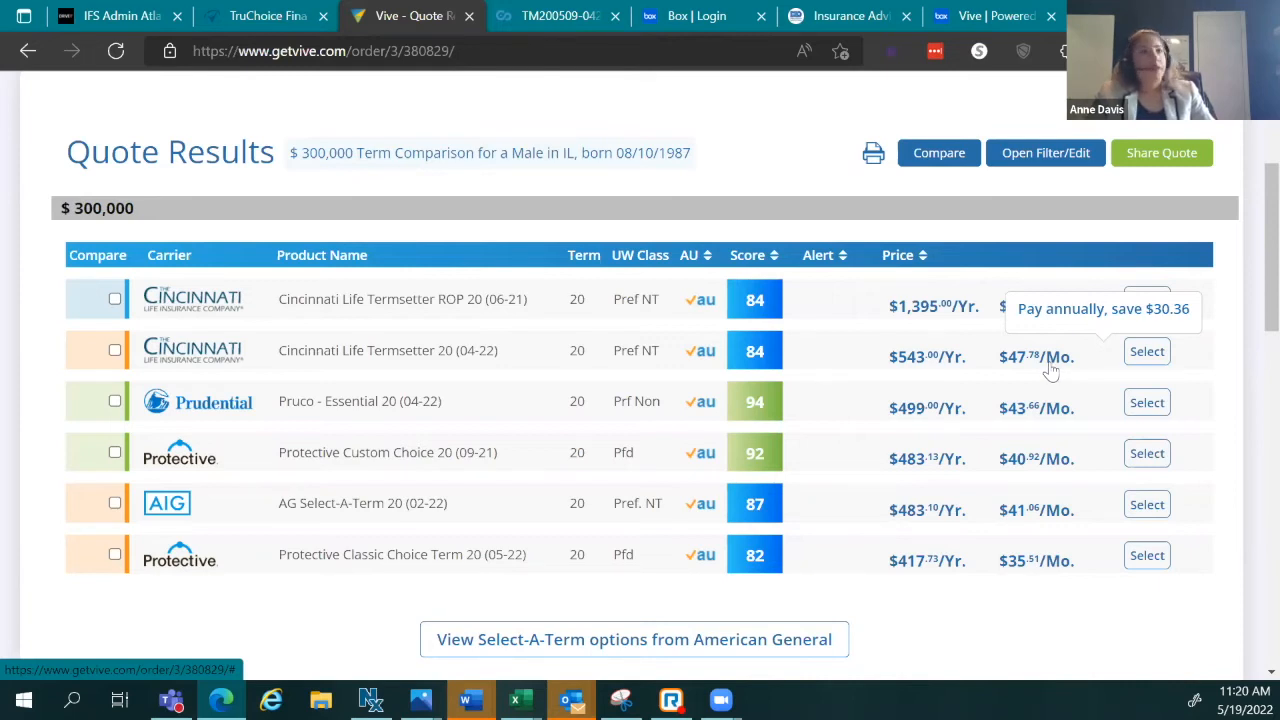
left_click(1143, 412)
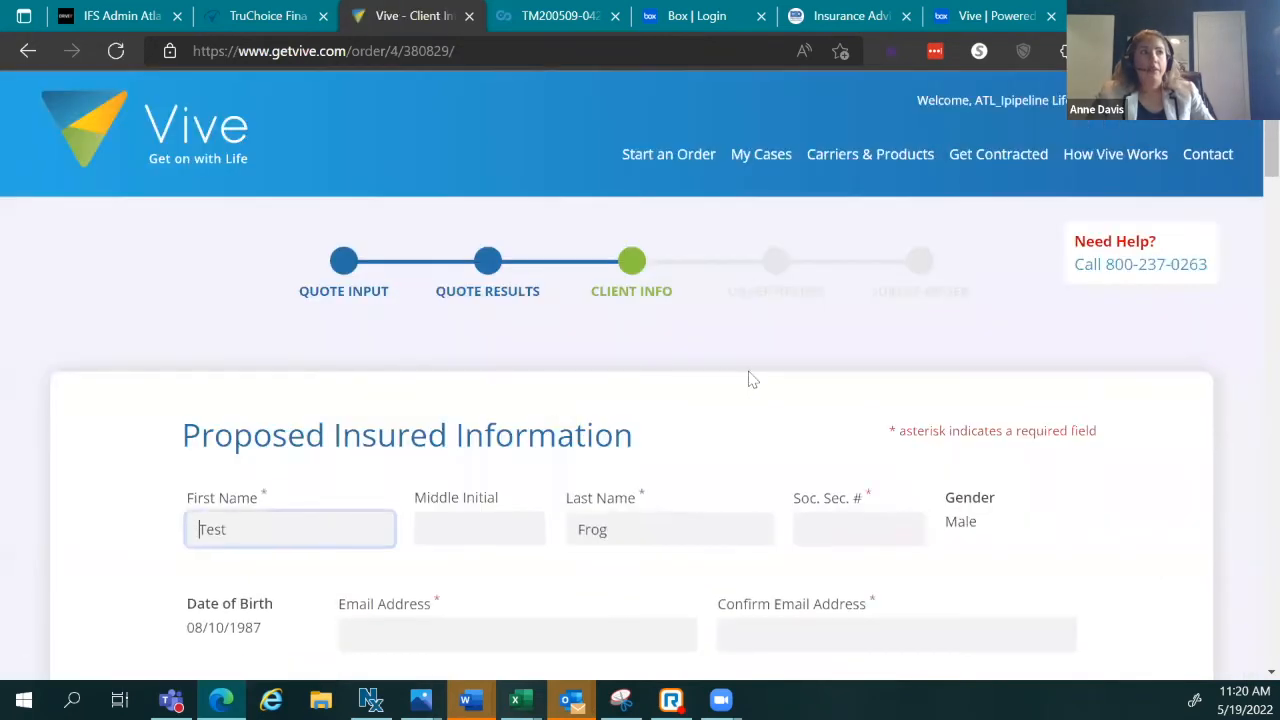
Step: Enter the proposed insured's Social Security number on the Client Info form
scroll(1029, 363, "down", 7)
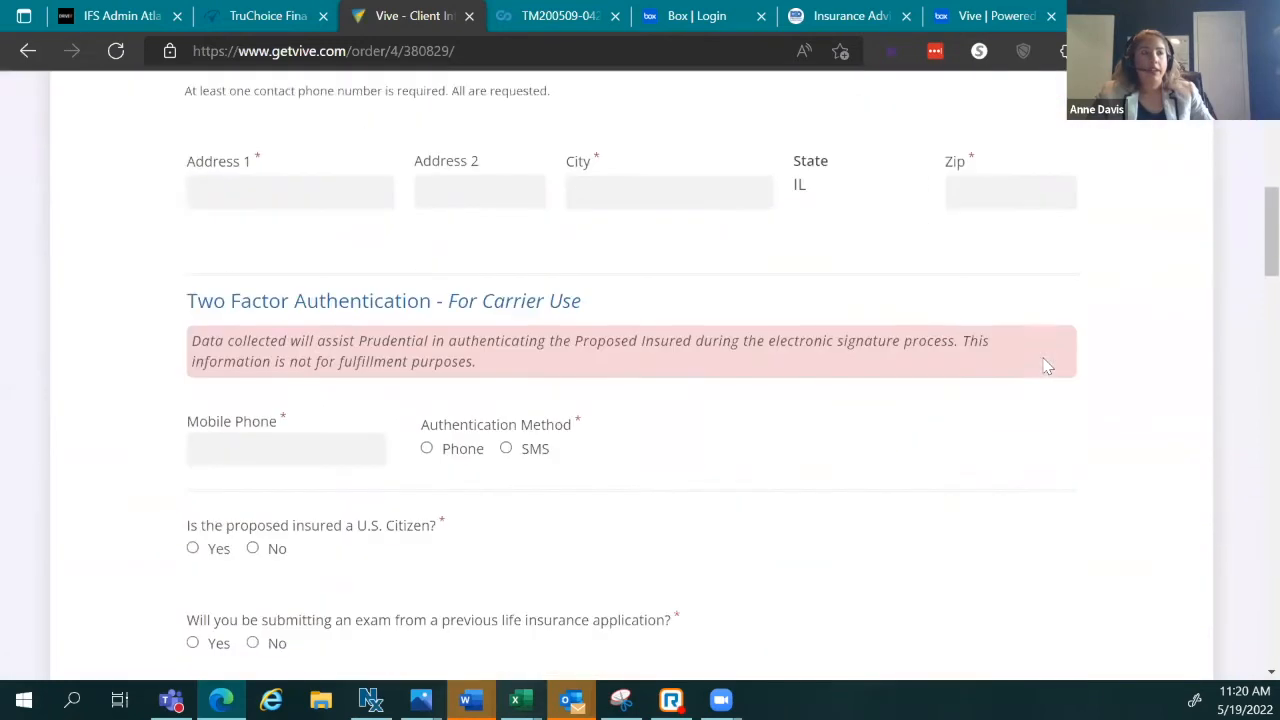
scroll(1046, 363, "up", 8)
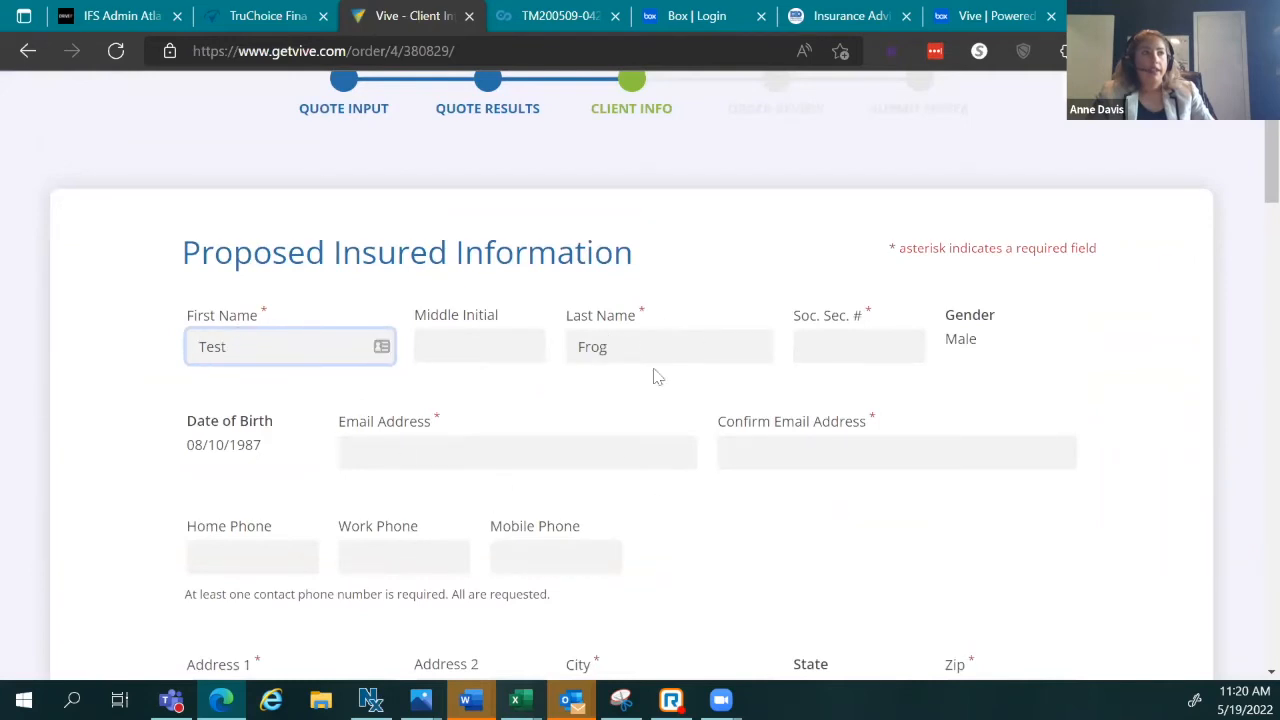
left_click(856, 343)
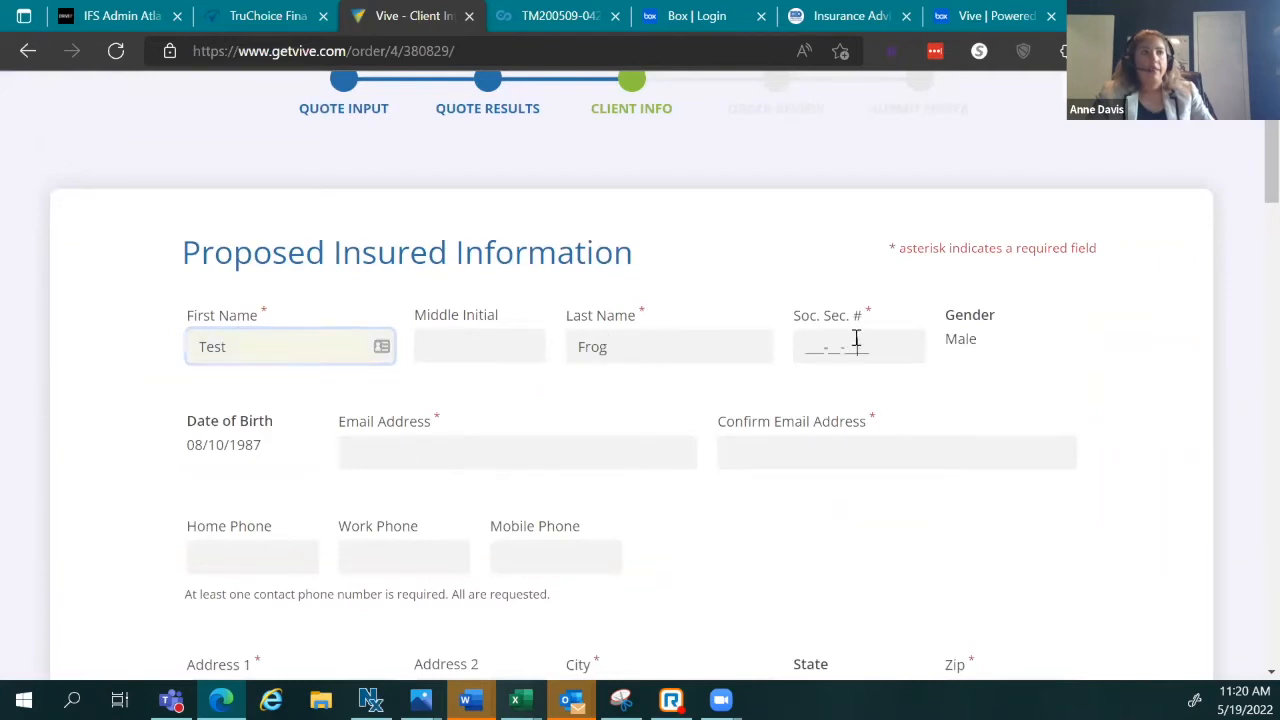
left_click(521, 466)
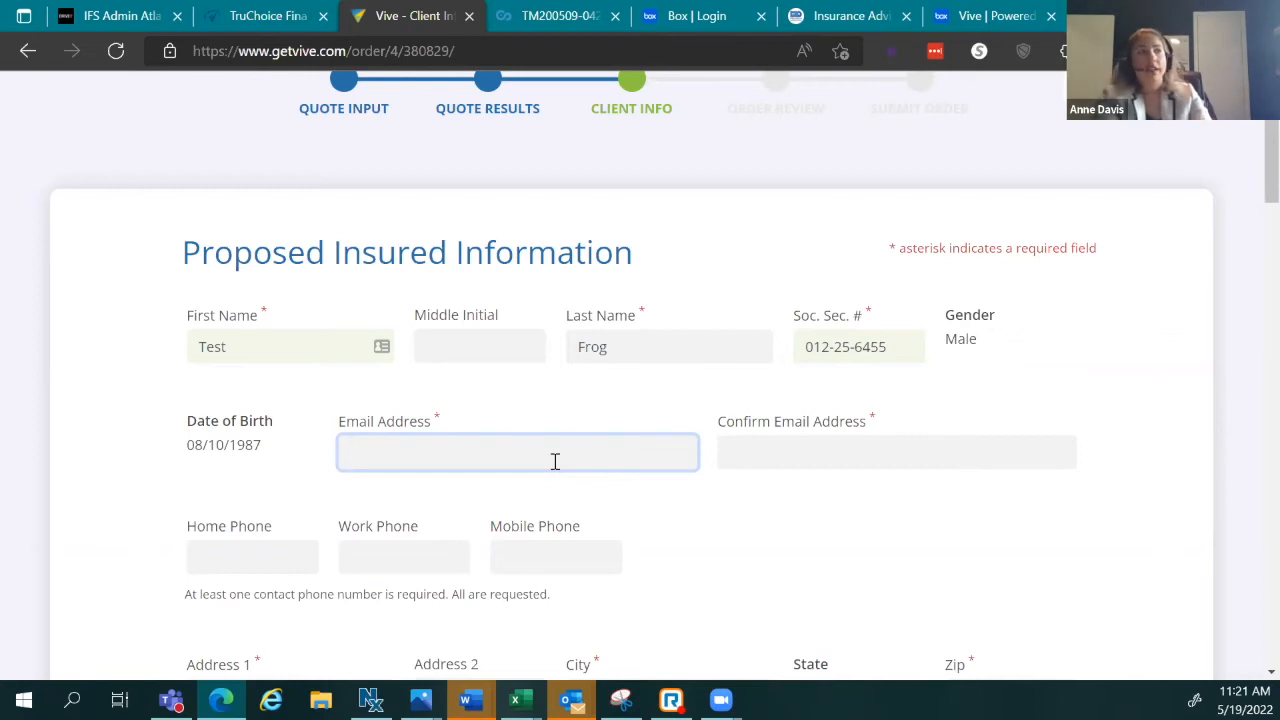
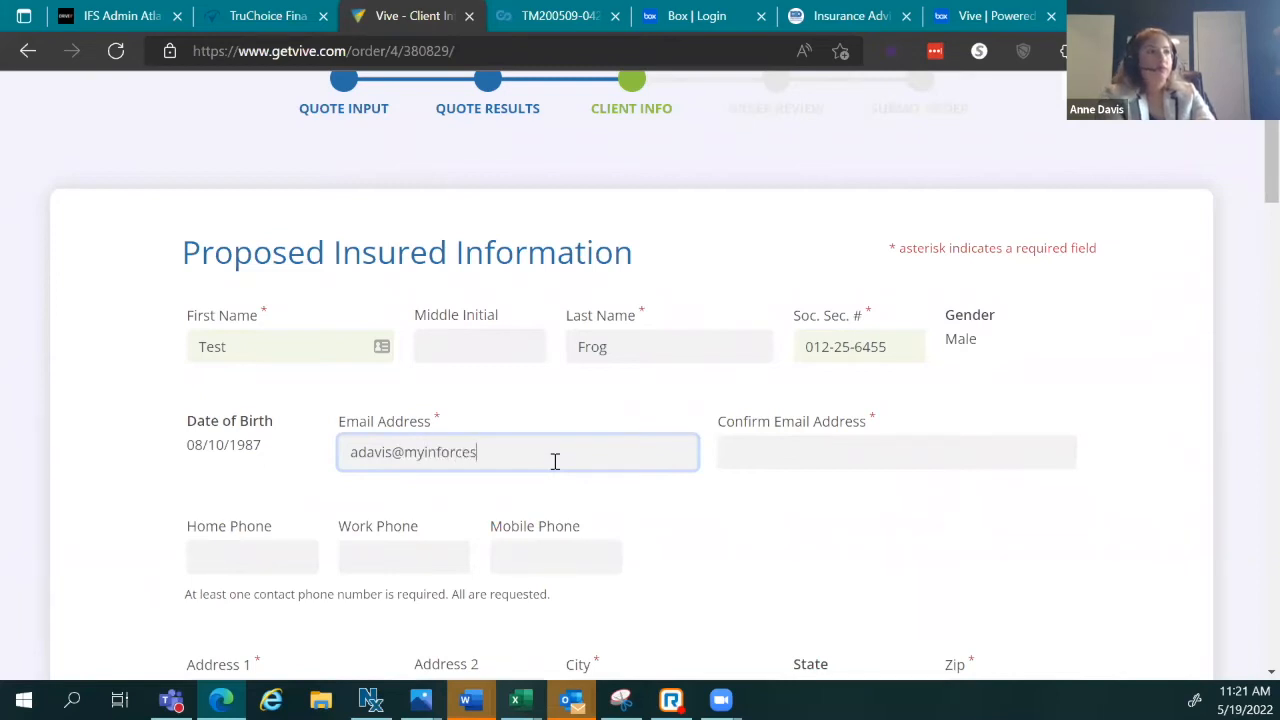
Step: Enter and confirm the insured's email address, then add the home phone number
key("Tab")
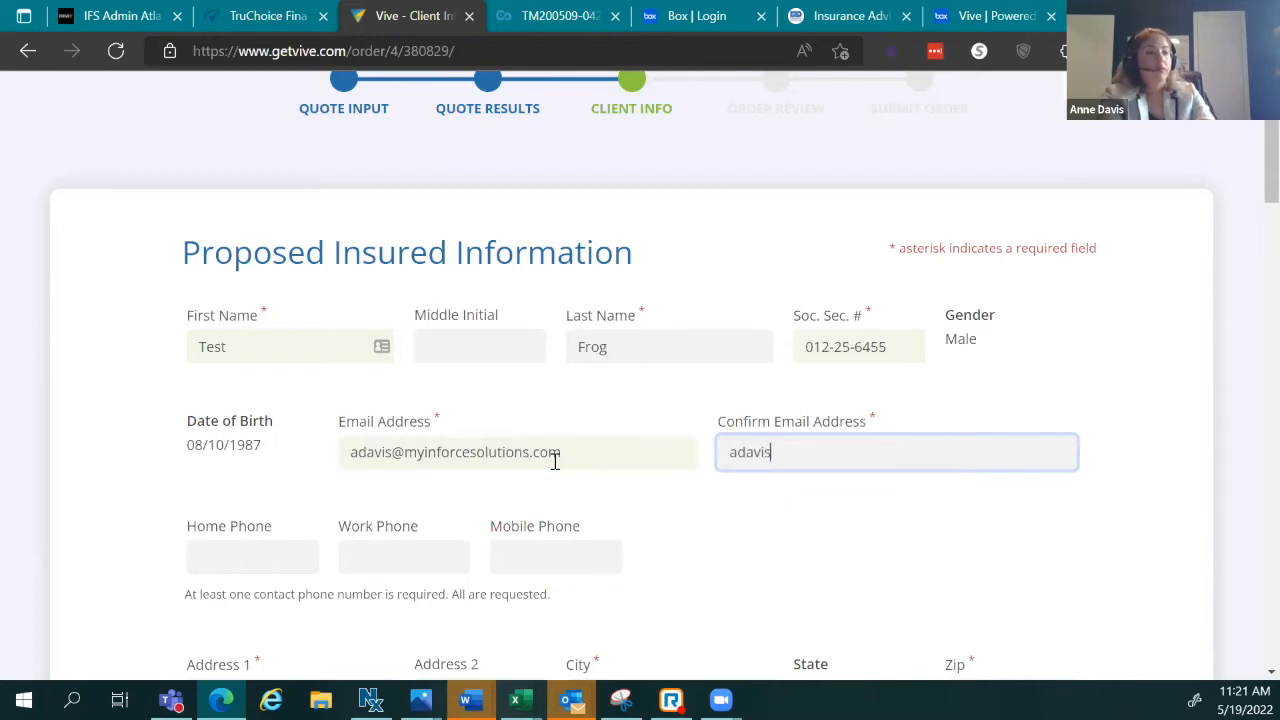
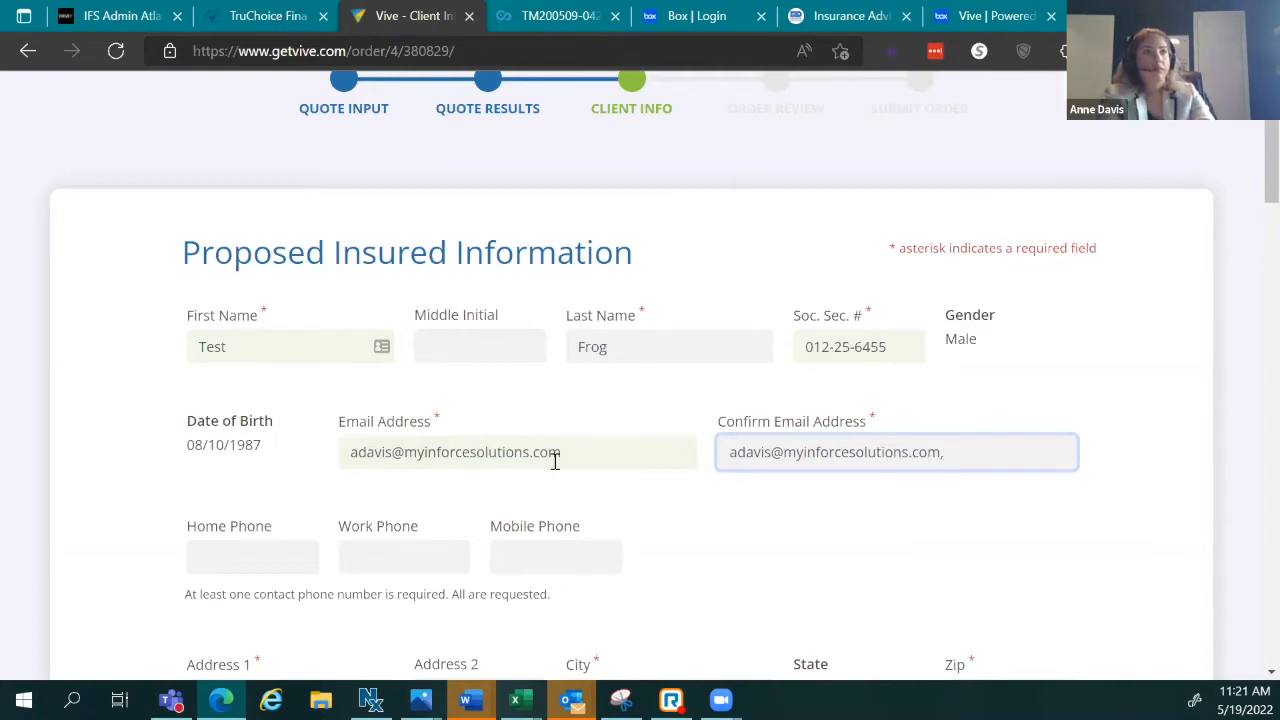
key("Tab")
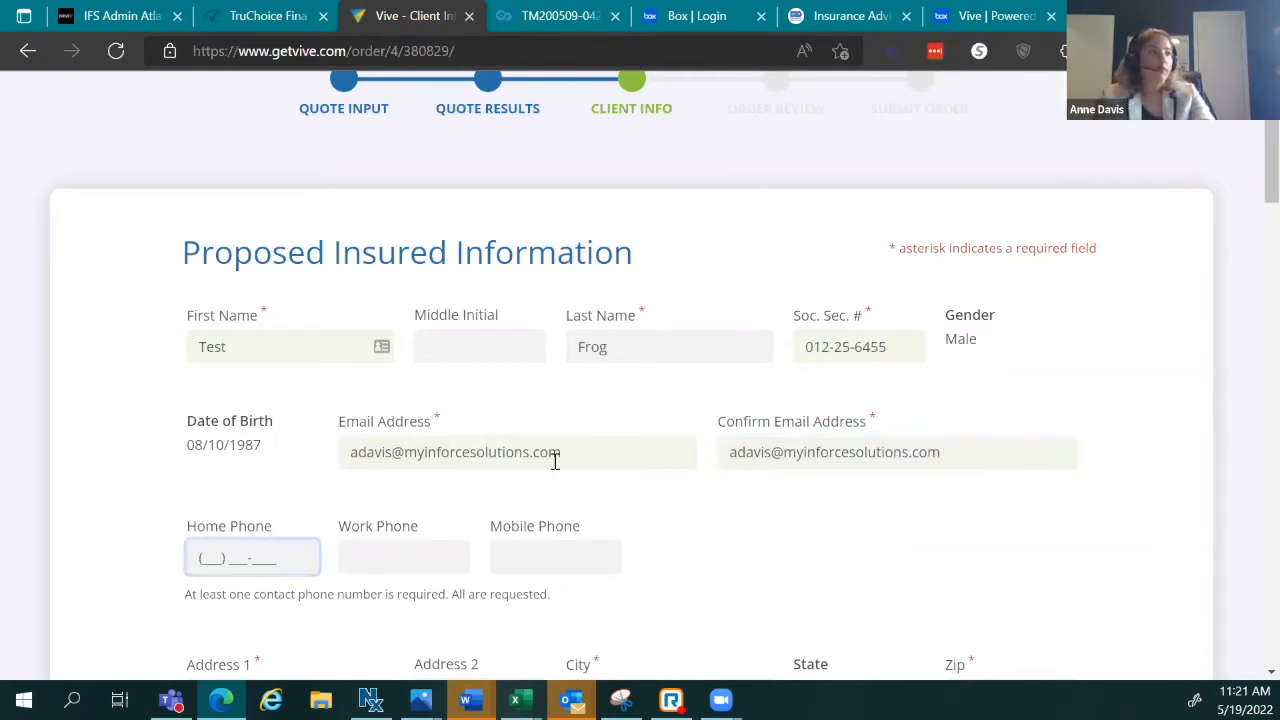
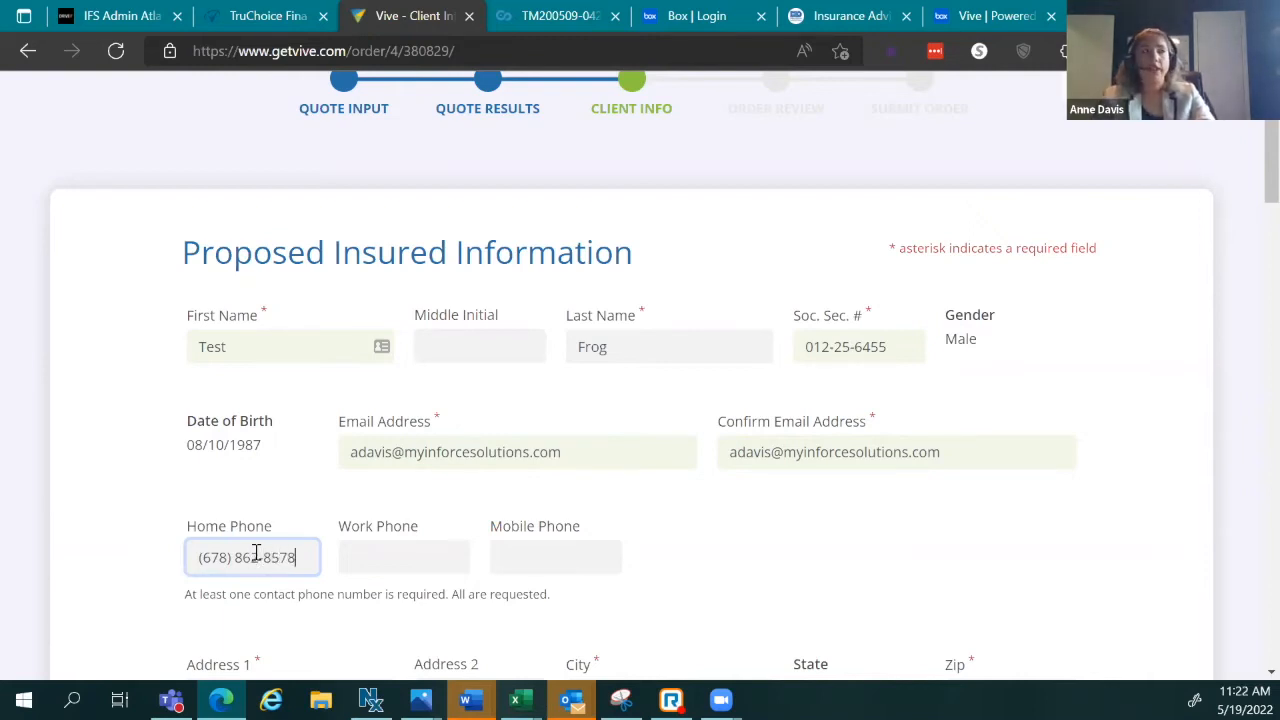
left_click(334, 551)
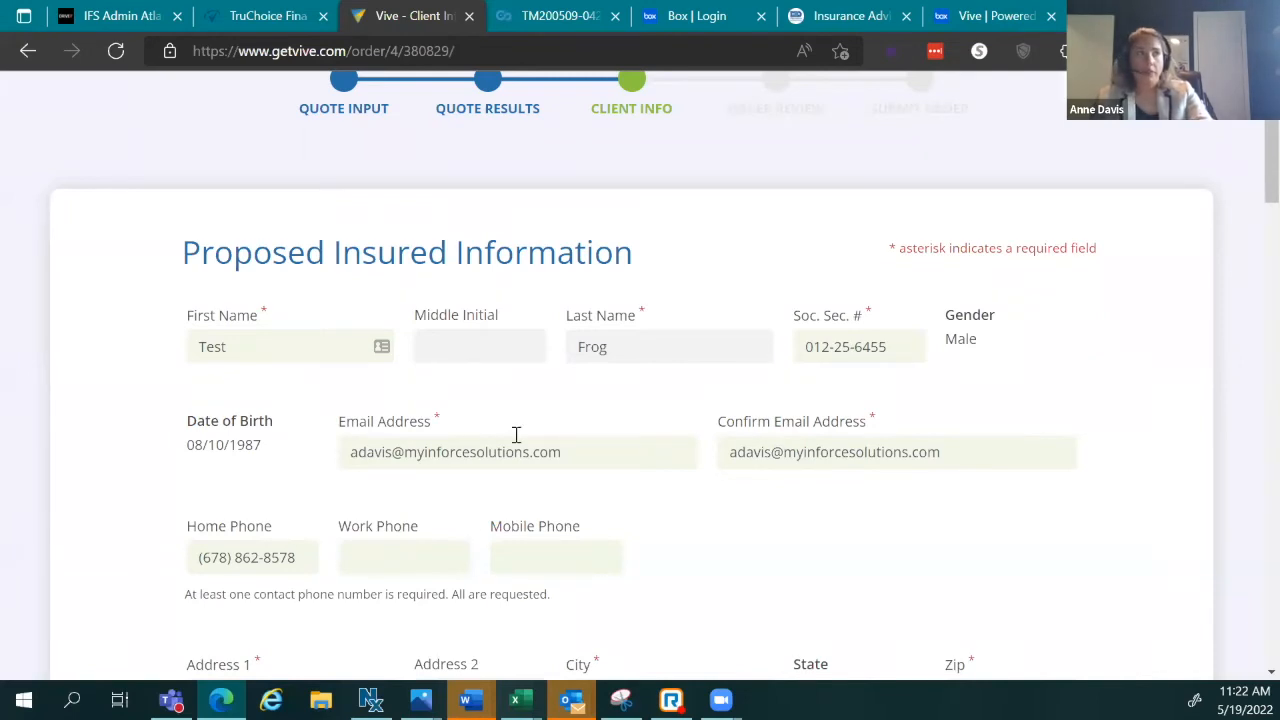
scroll(437, 551, "down", 2)
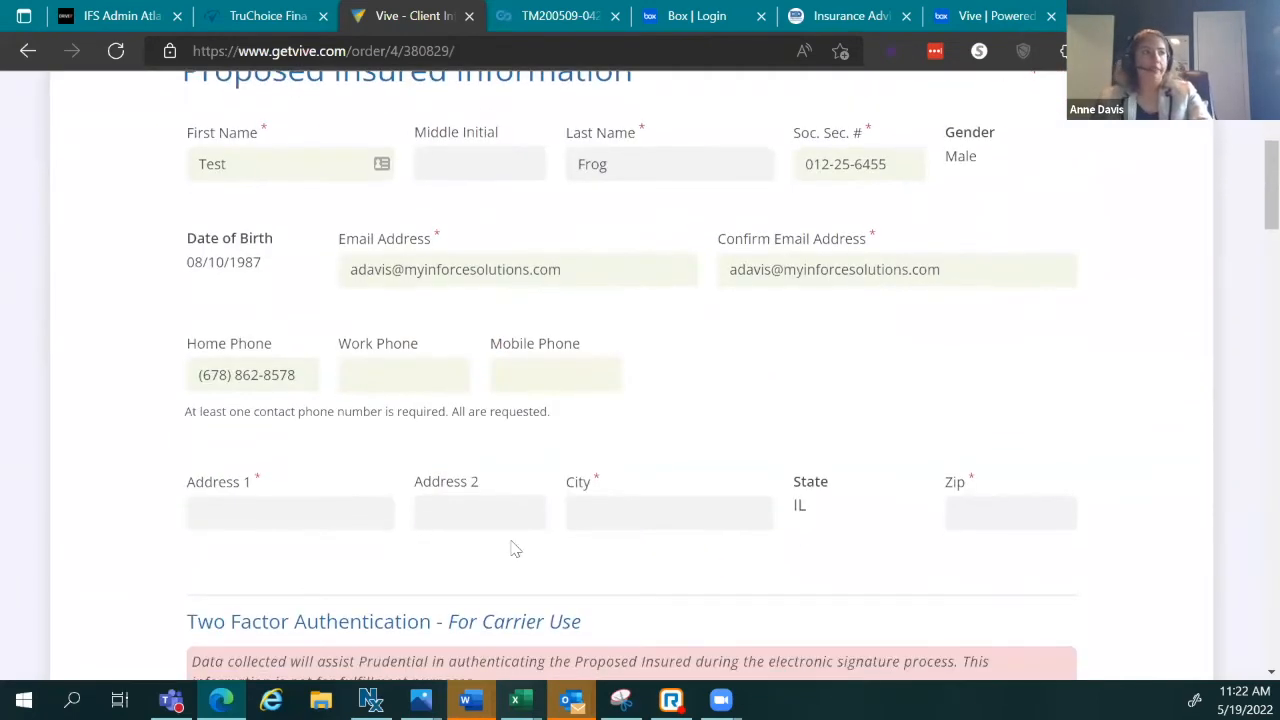
Step: Enter the insured's street address and city
left_click(291, 516)
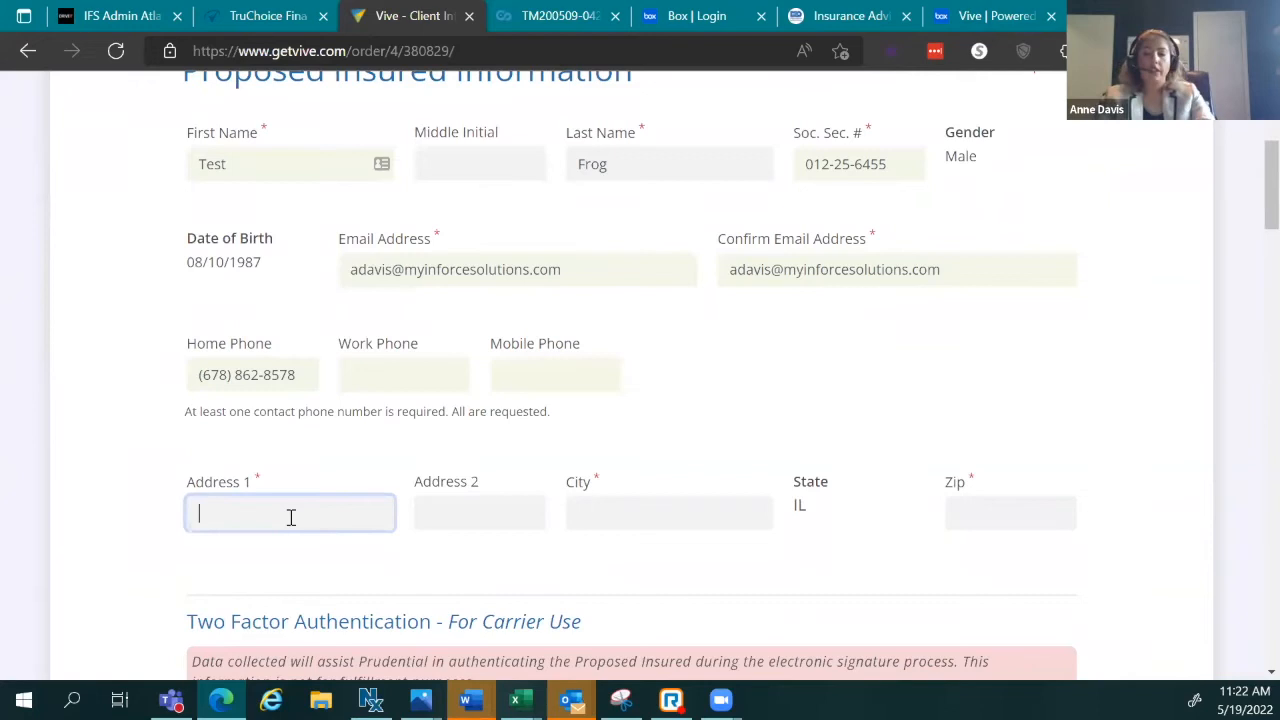
key("Tab")
key("Tab")
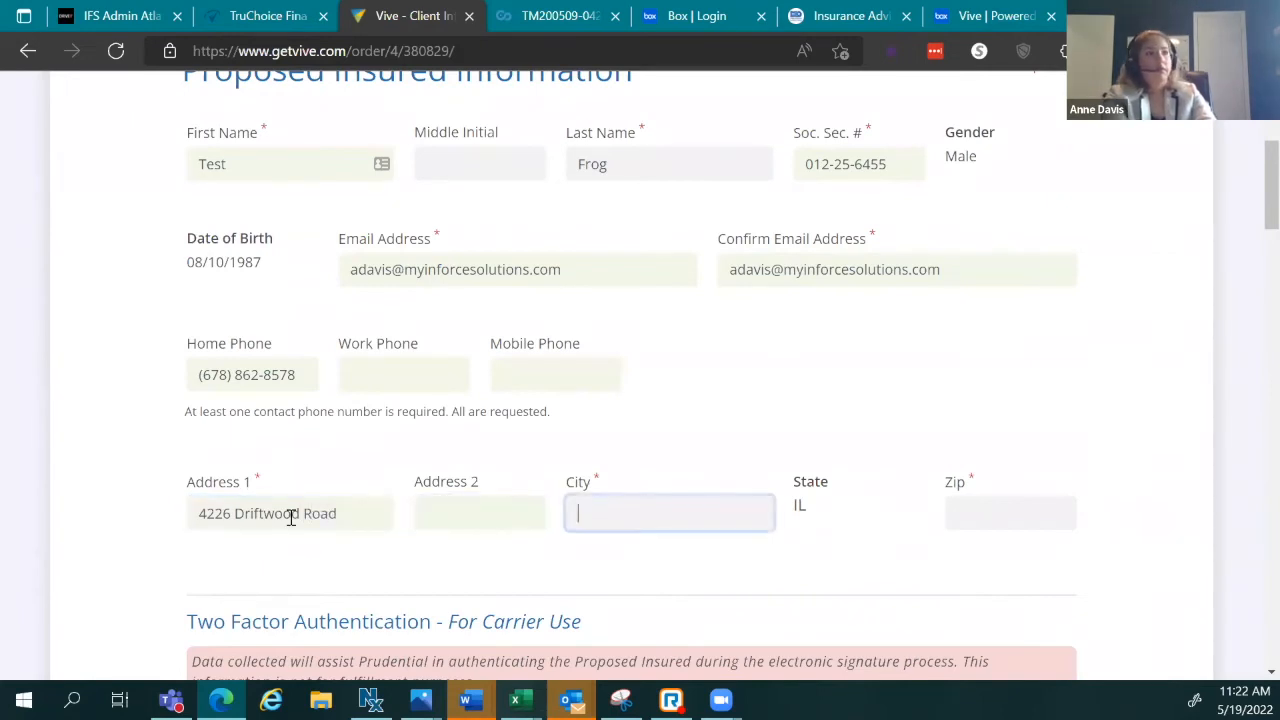
type("Chicago")
key("Tab")
key("Tab")
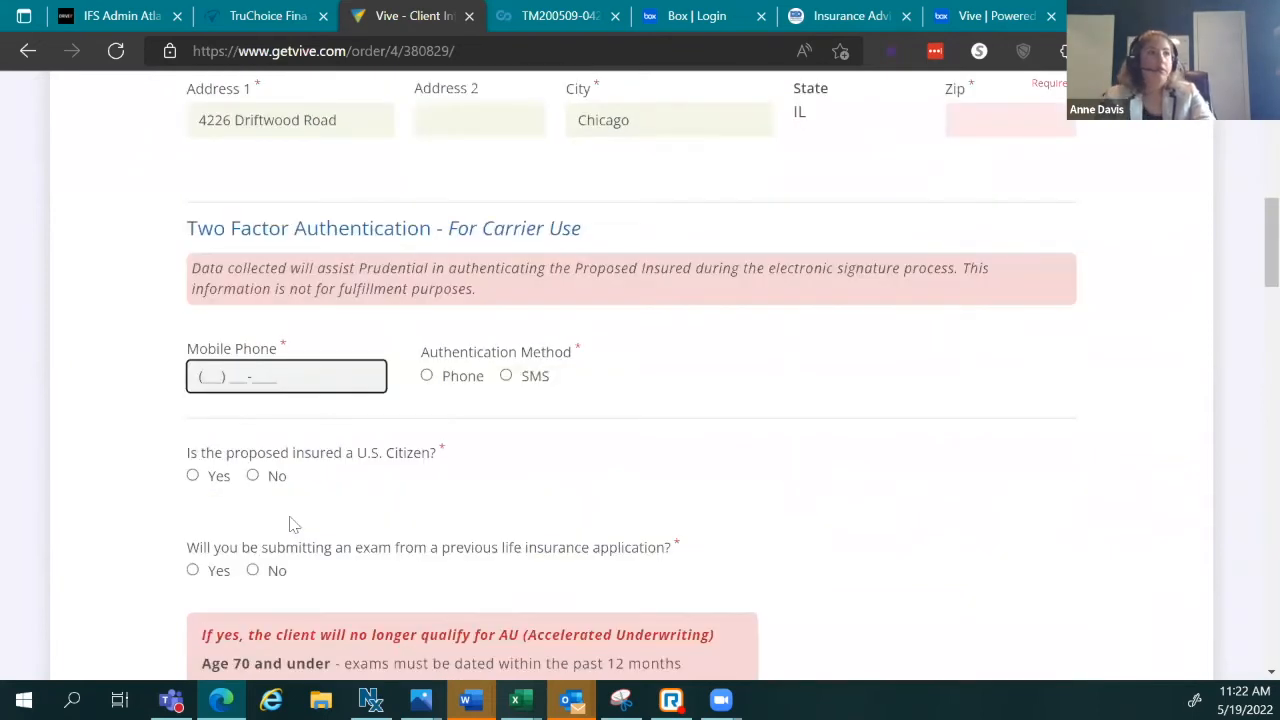
scroll(815, 380, "up", 3)
Step: Fill in the insured's Zip code in the address section
left_click(993, 392)
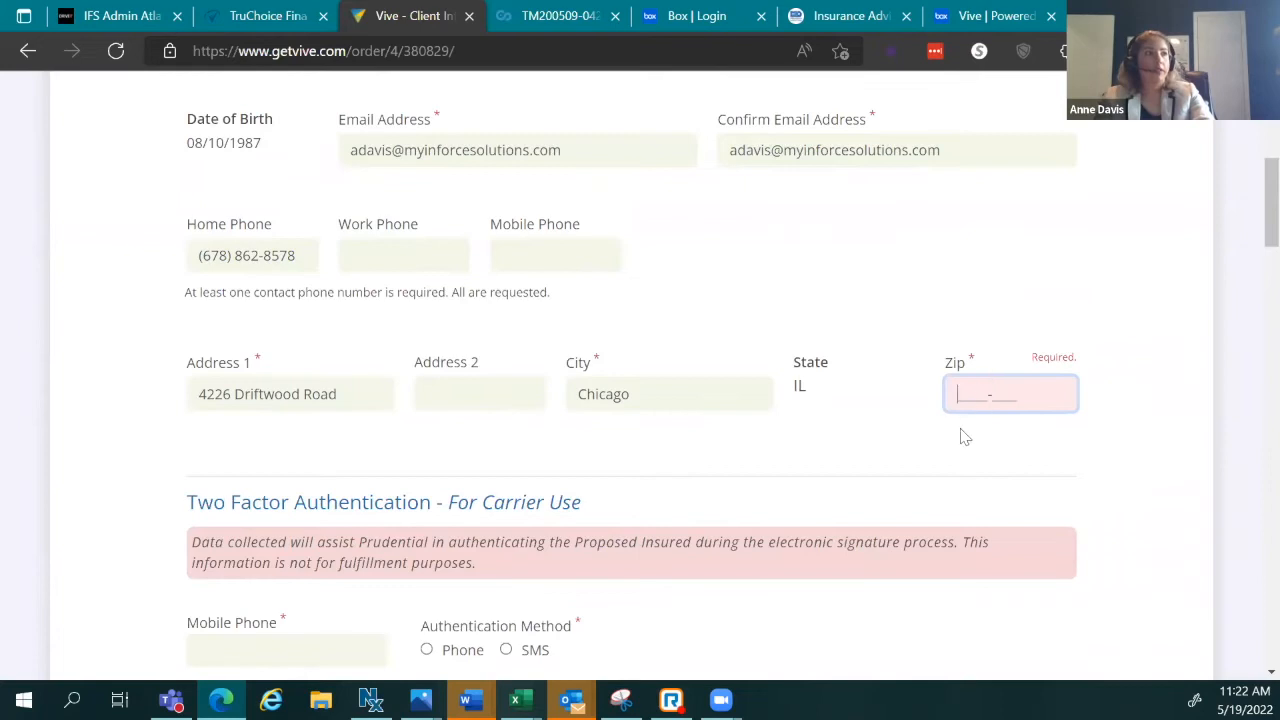
type("30188")
left_click(815, 418)
scroll(410, 416, "down", 3)
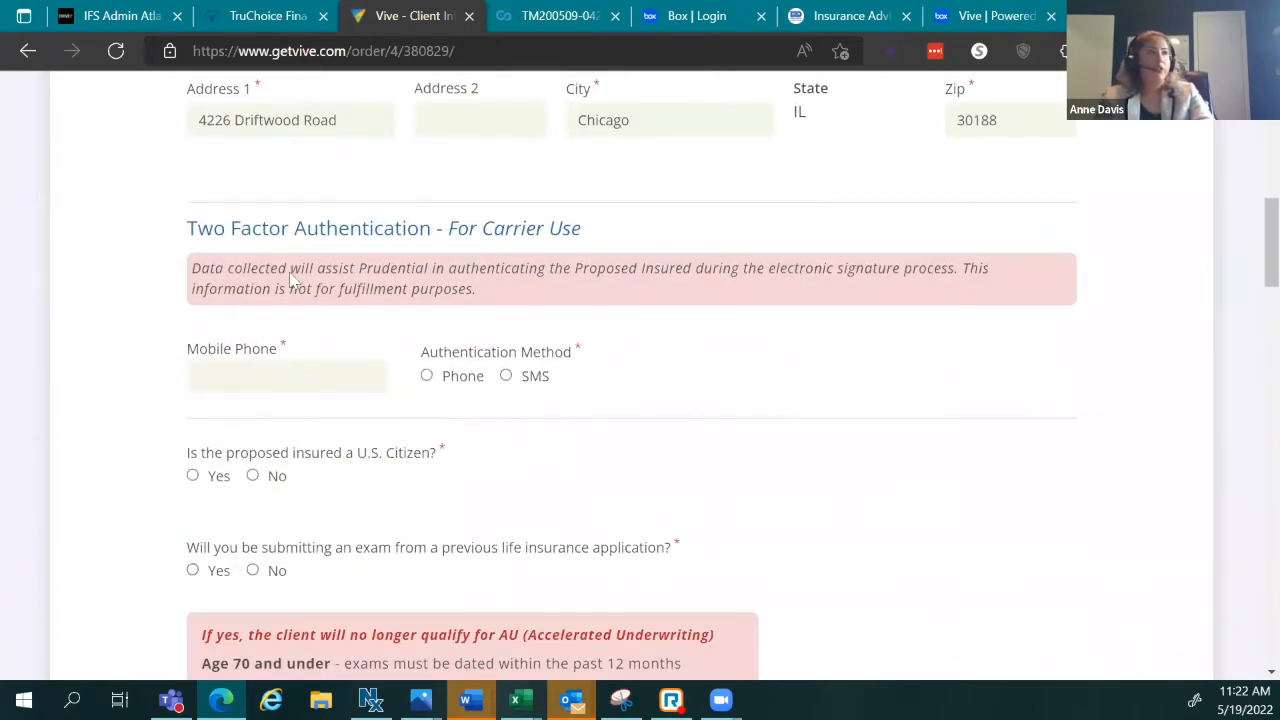
left_click(250, 381)
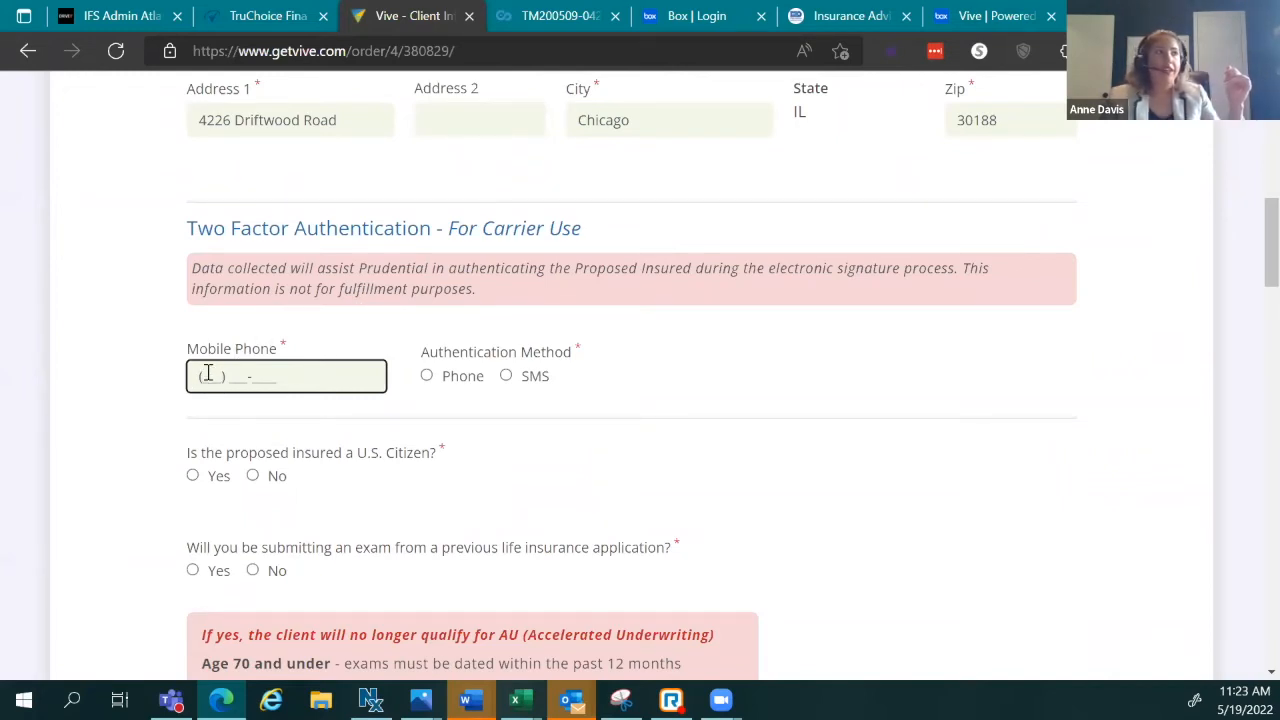
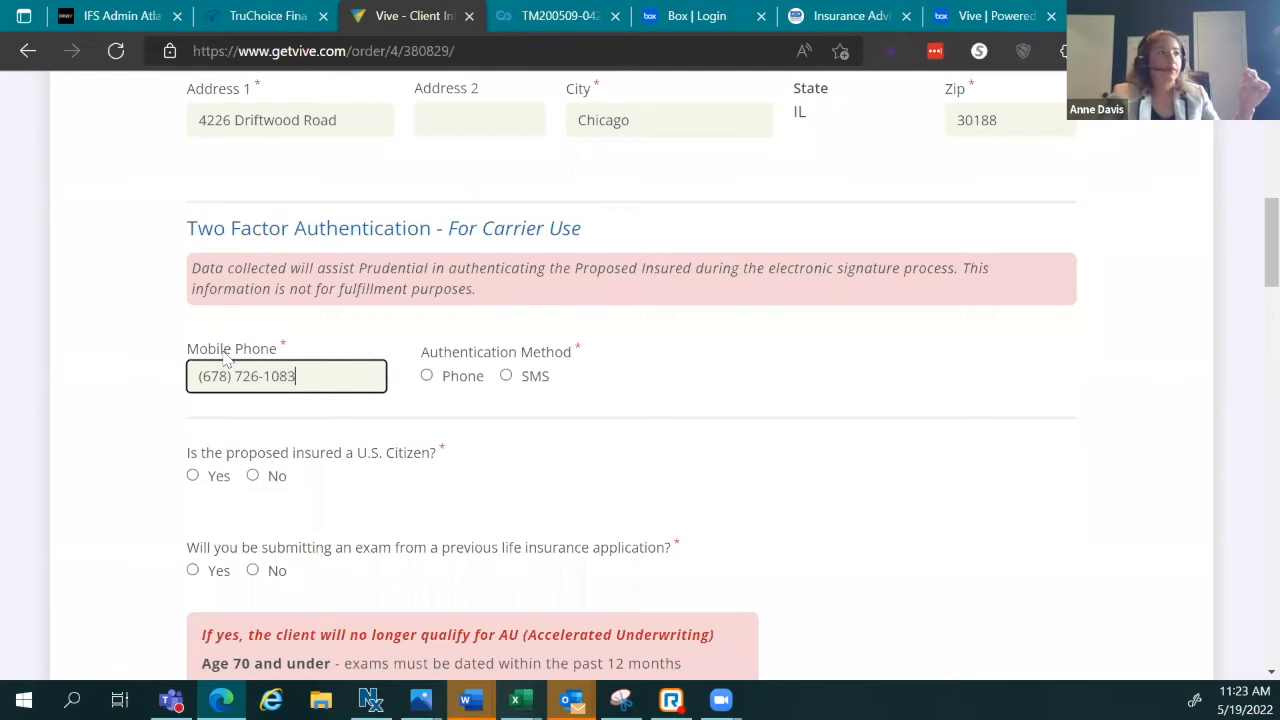
Step: Add the client's mobile number with SMS authentication and answer Yes to U.S. Citizen
double_click(506, 375)
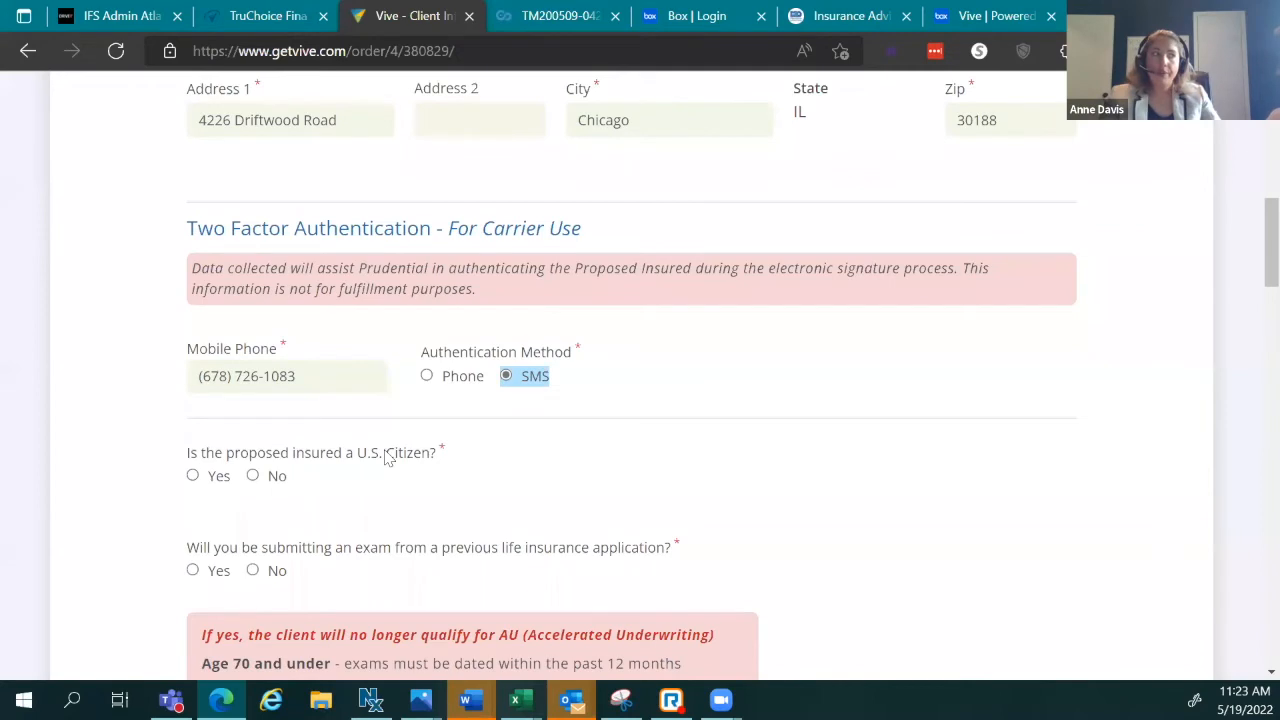
scroll(386, 457, "down", 2)
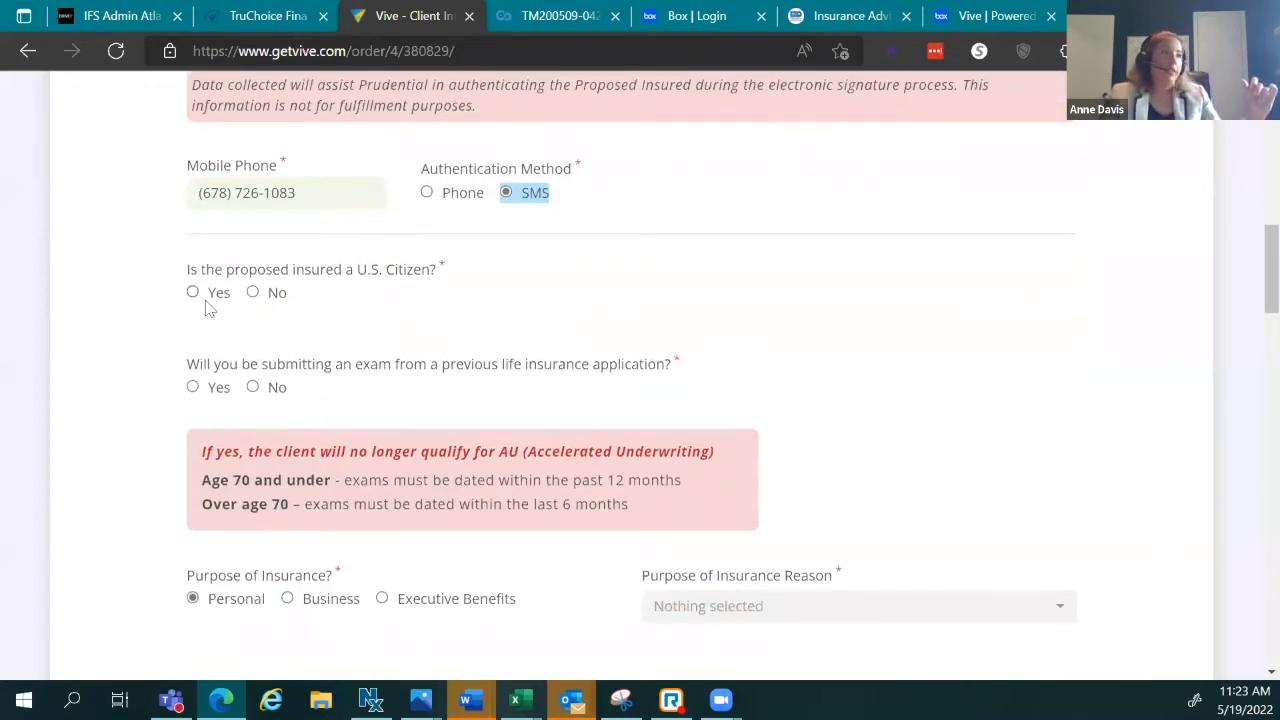
left_click(204, 300)
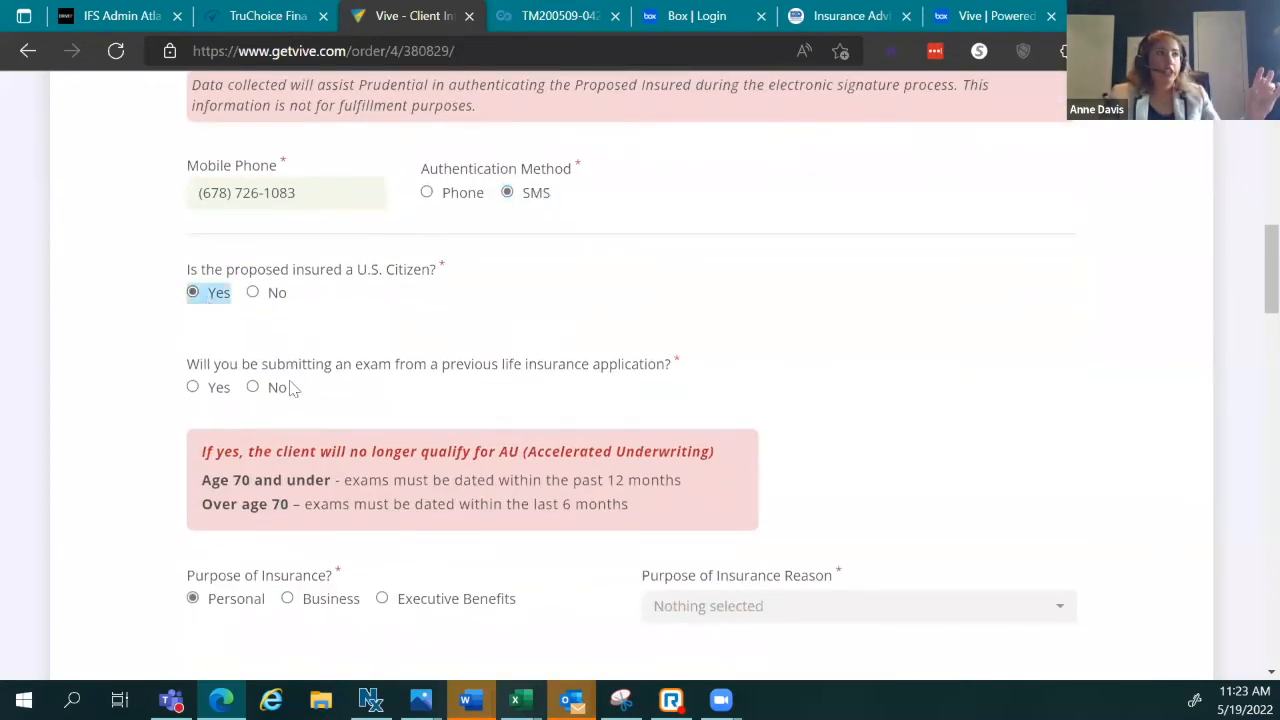
Step: Select No for submitting an exam from a previous life application
scroll(293, 400, "down", 1)
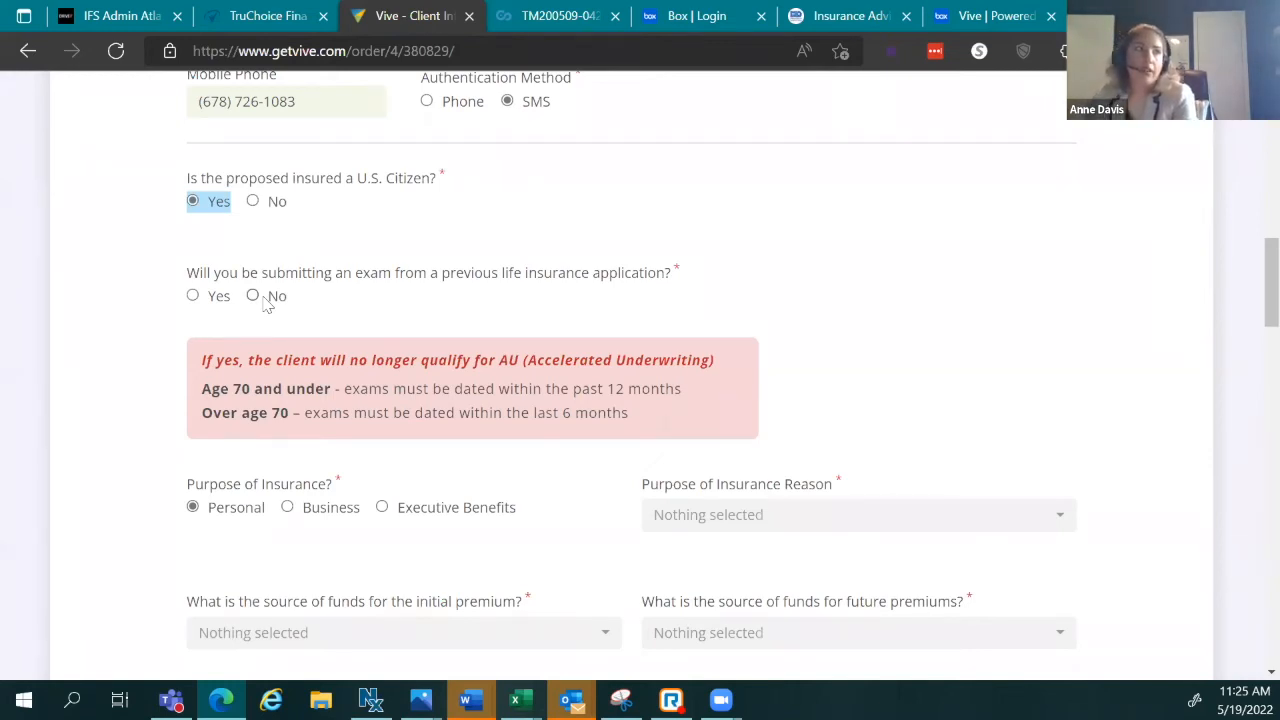
left_click(260, 297)
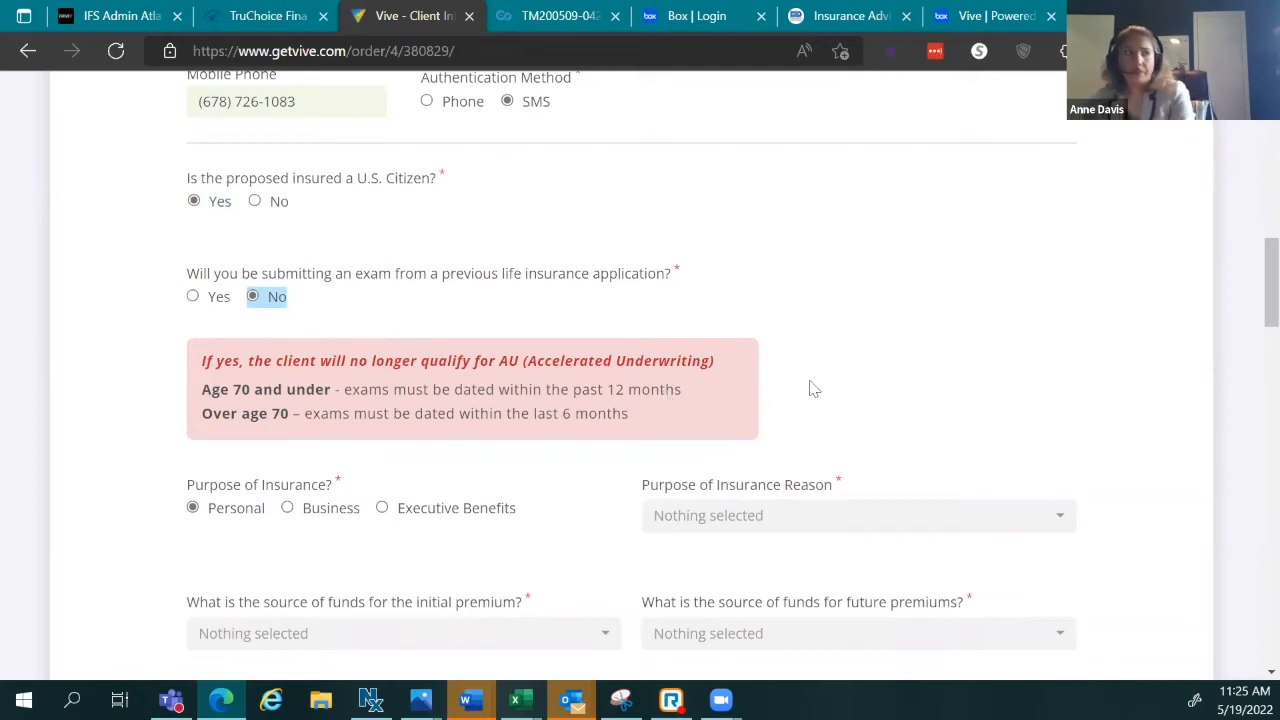
scroll(815, 420, "down", 2)
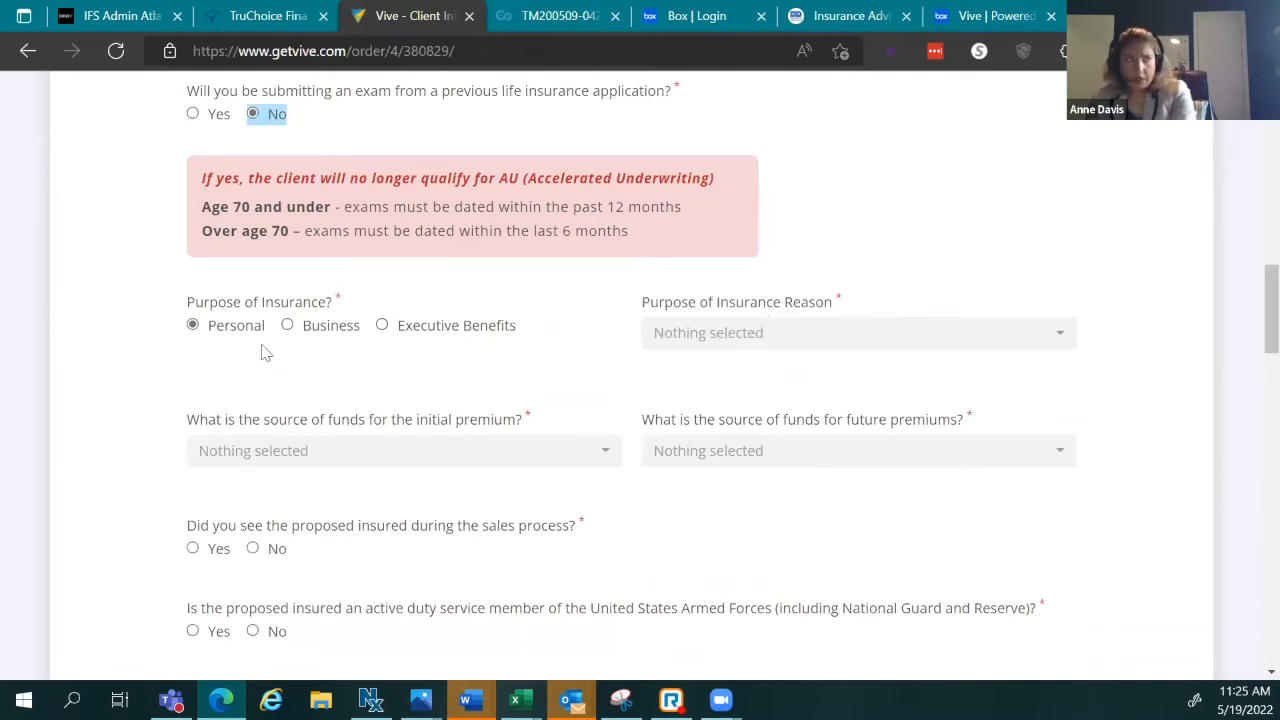
Step: Choose Personal as insurance purpose and Debt/Mortgage protection from the reason dropdown
triple_click(312, 333)
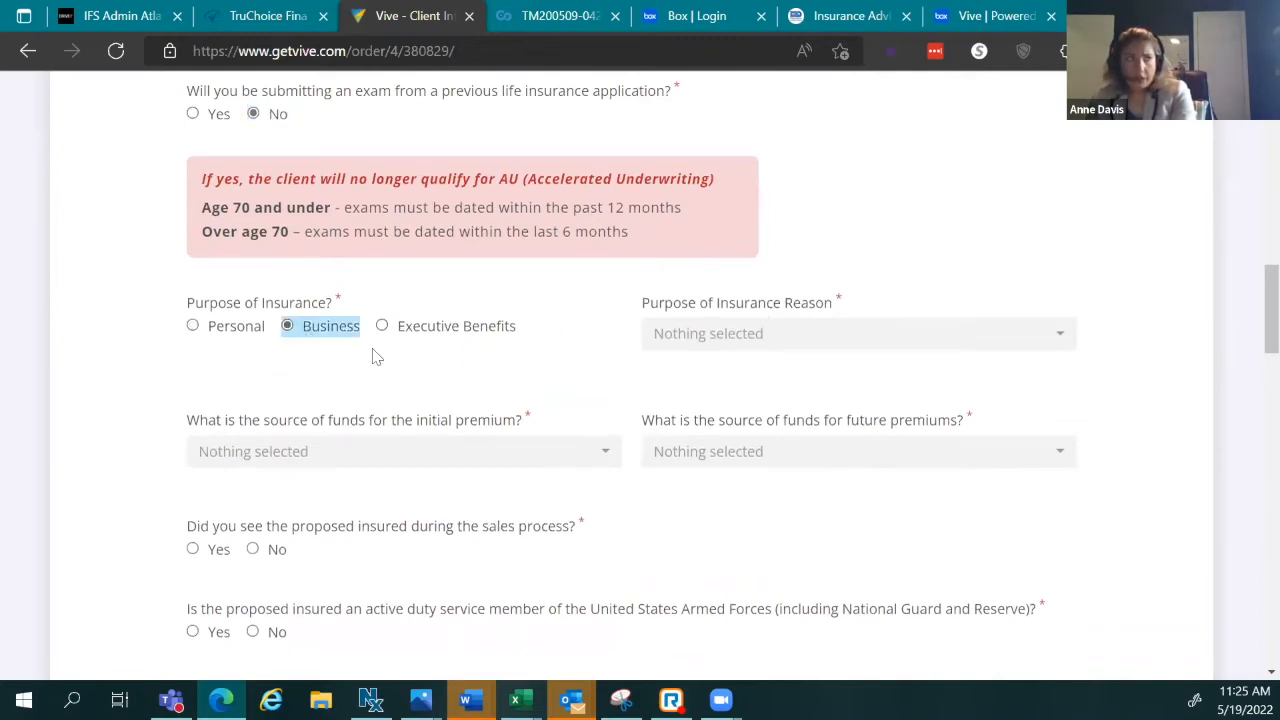
left_click(757, 342)
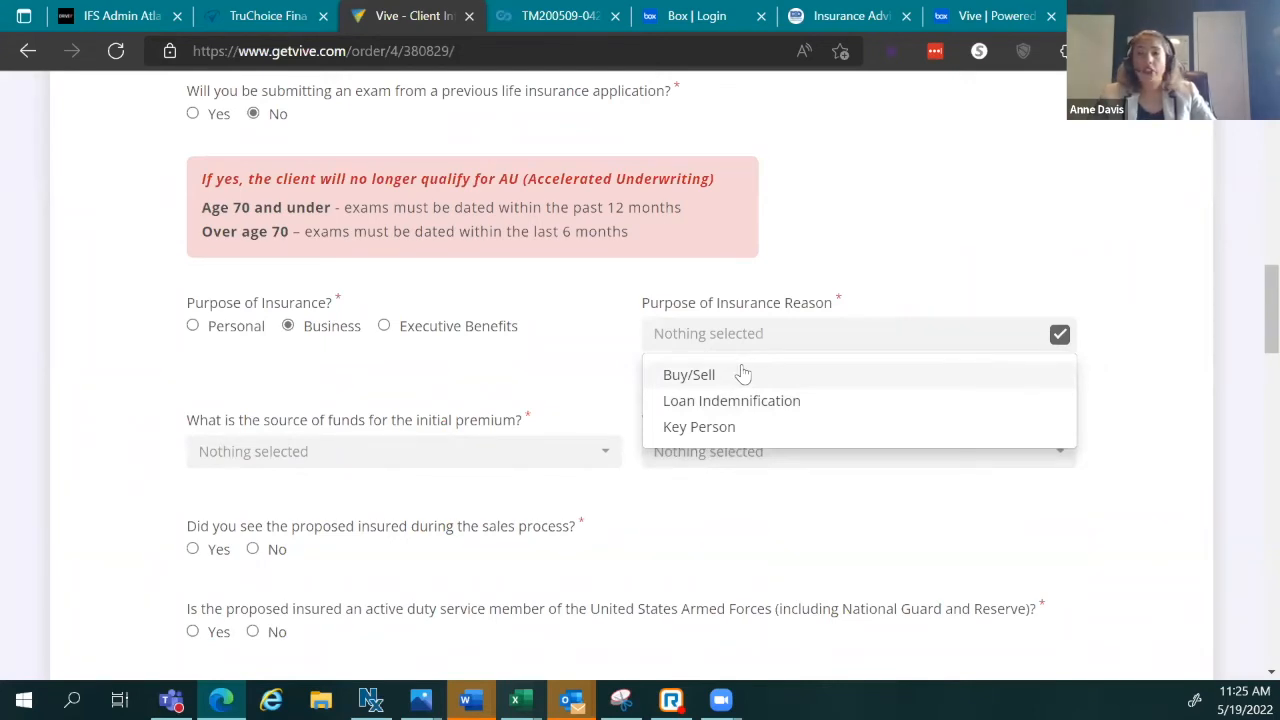
left_click(480, 362)
double_click(198, 325)
left_click(195, 327)
left_click(695, 336)
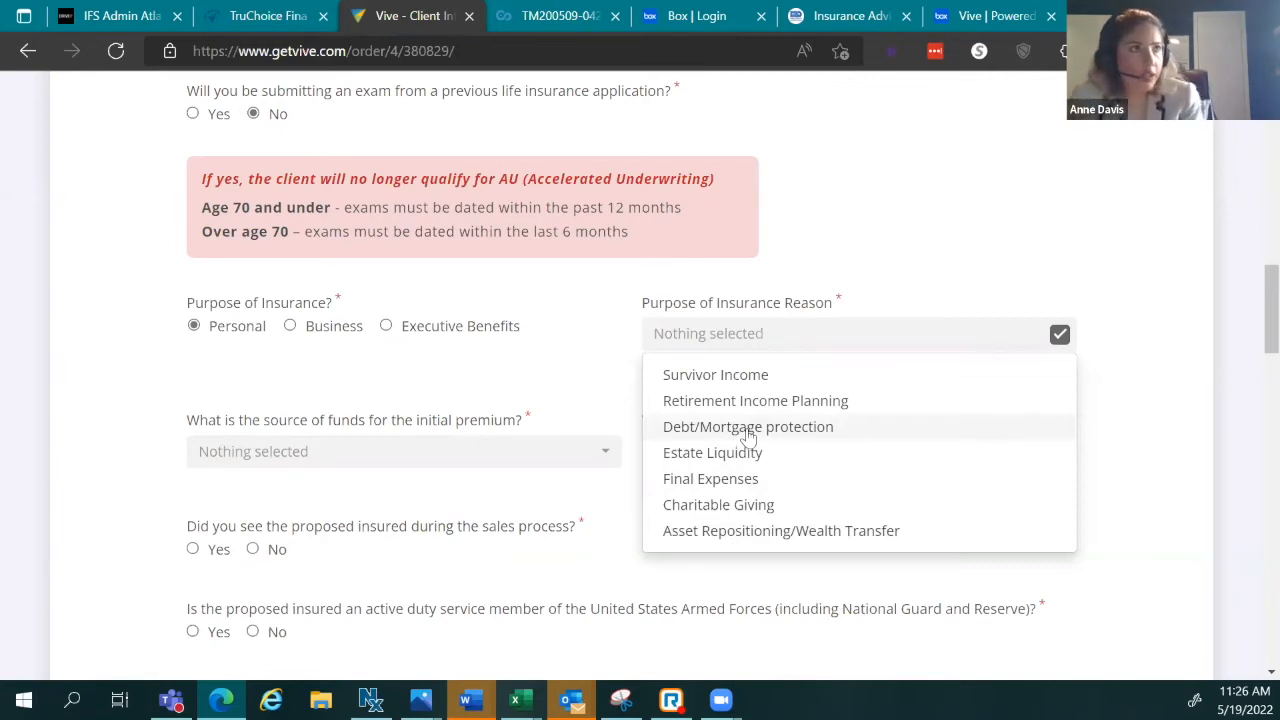
left_click(746, 430)
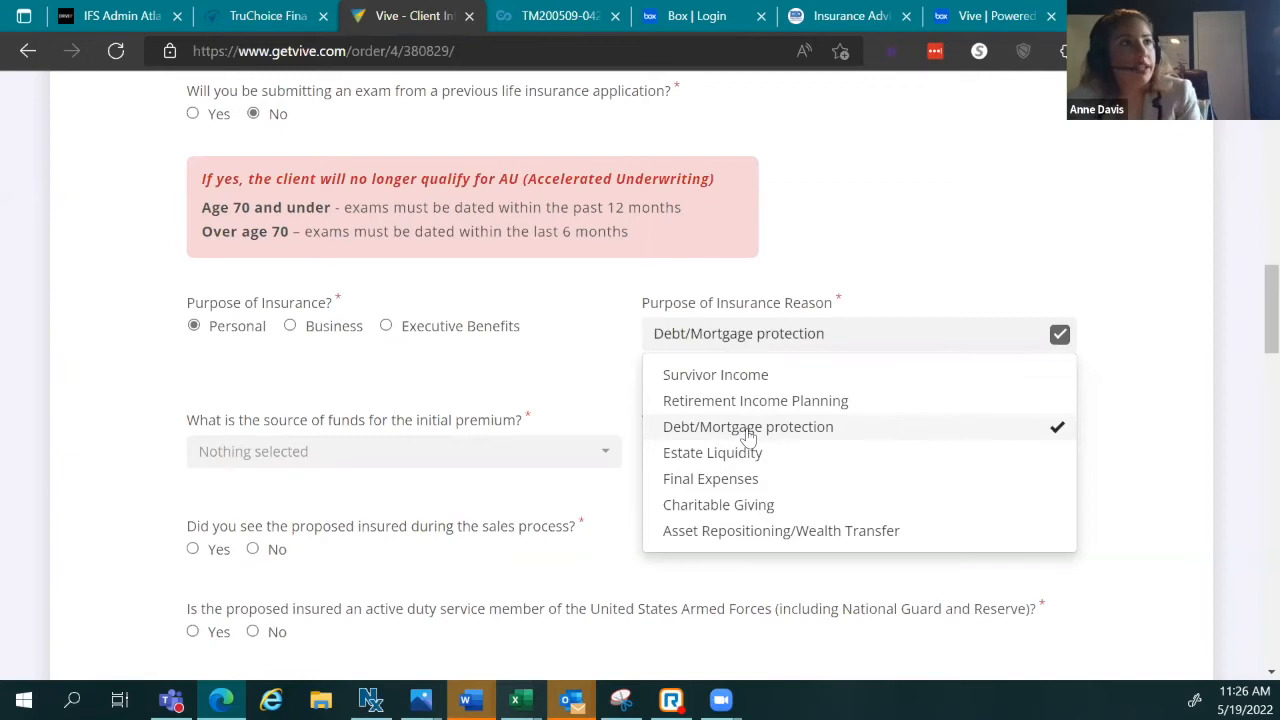
left_click(560, 362)
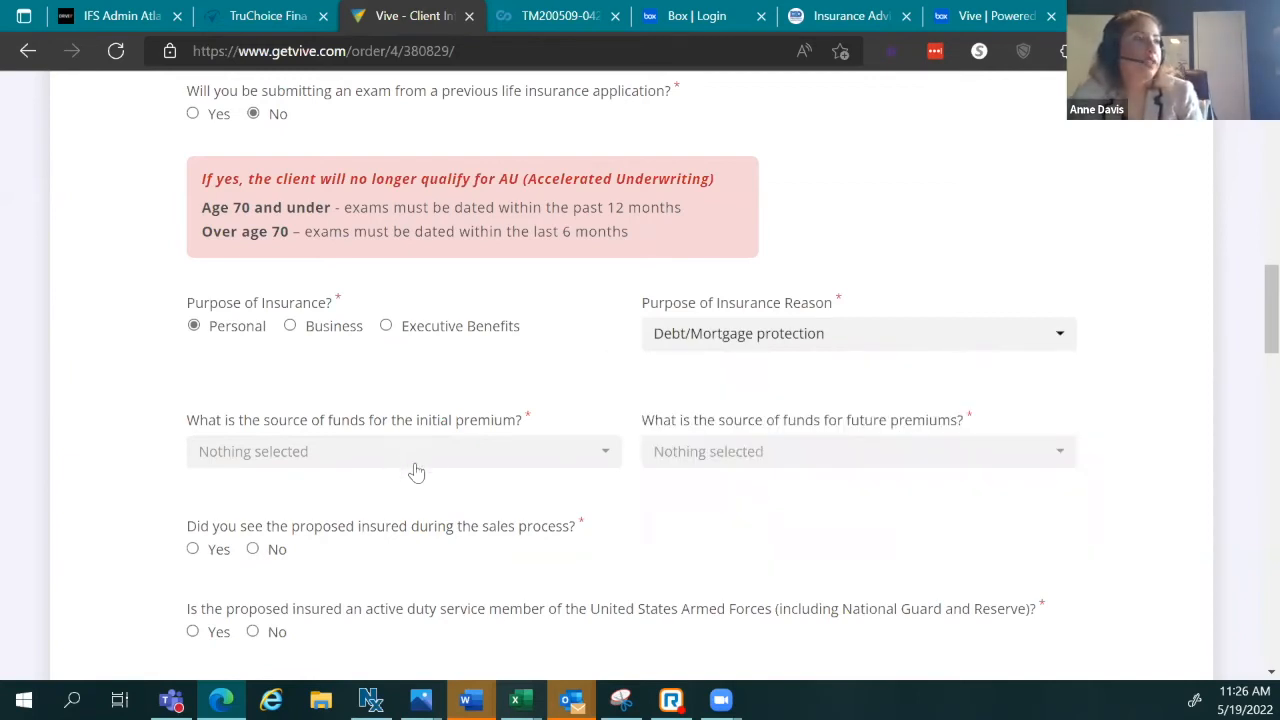
left_click(410, 455)
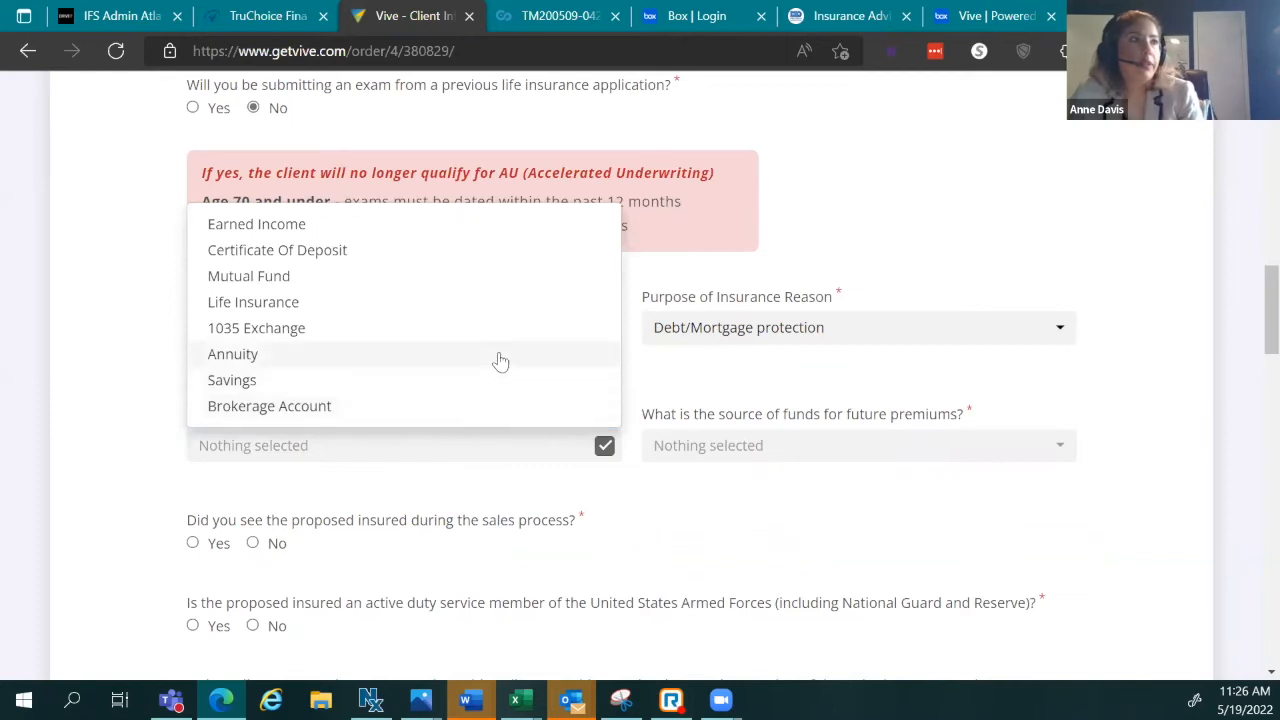
Step: Pick Earned Income in both the initial and future premium fund source dropdowns
left_click(263, 226)
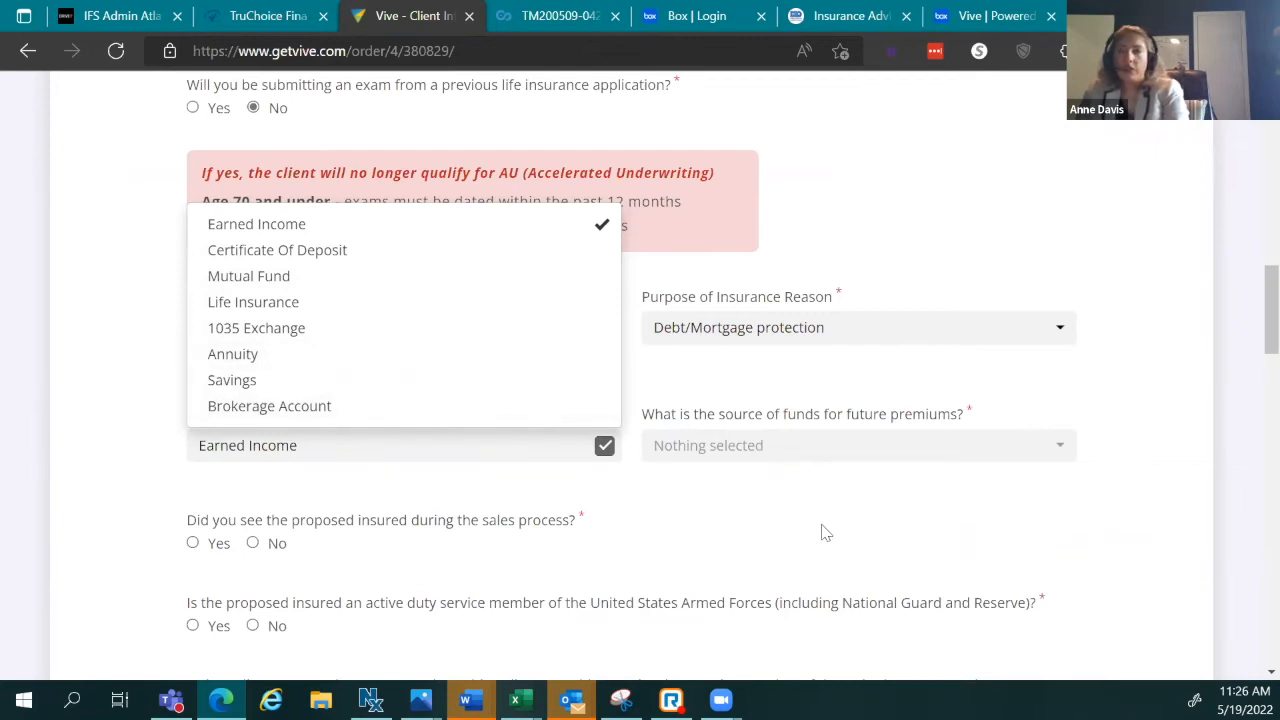
left_click(800, 500)
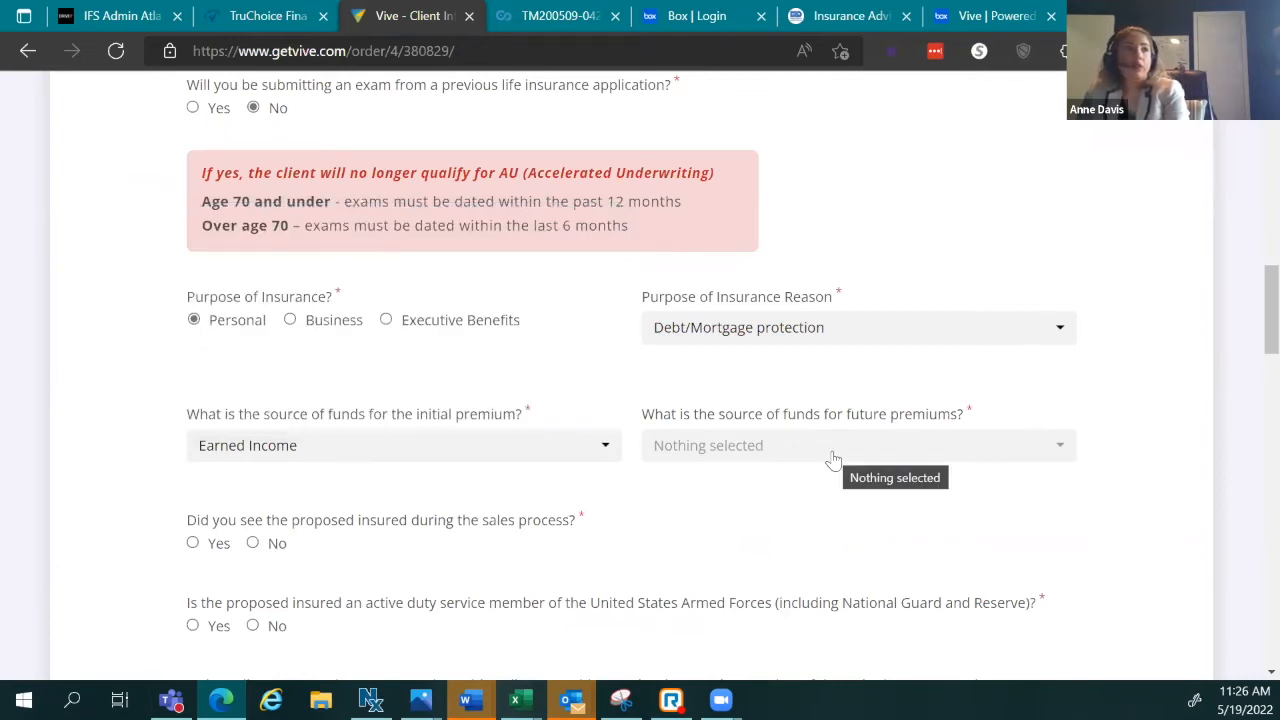
left_click(834, 460)
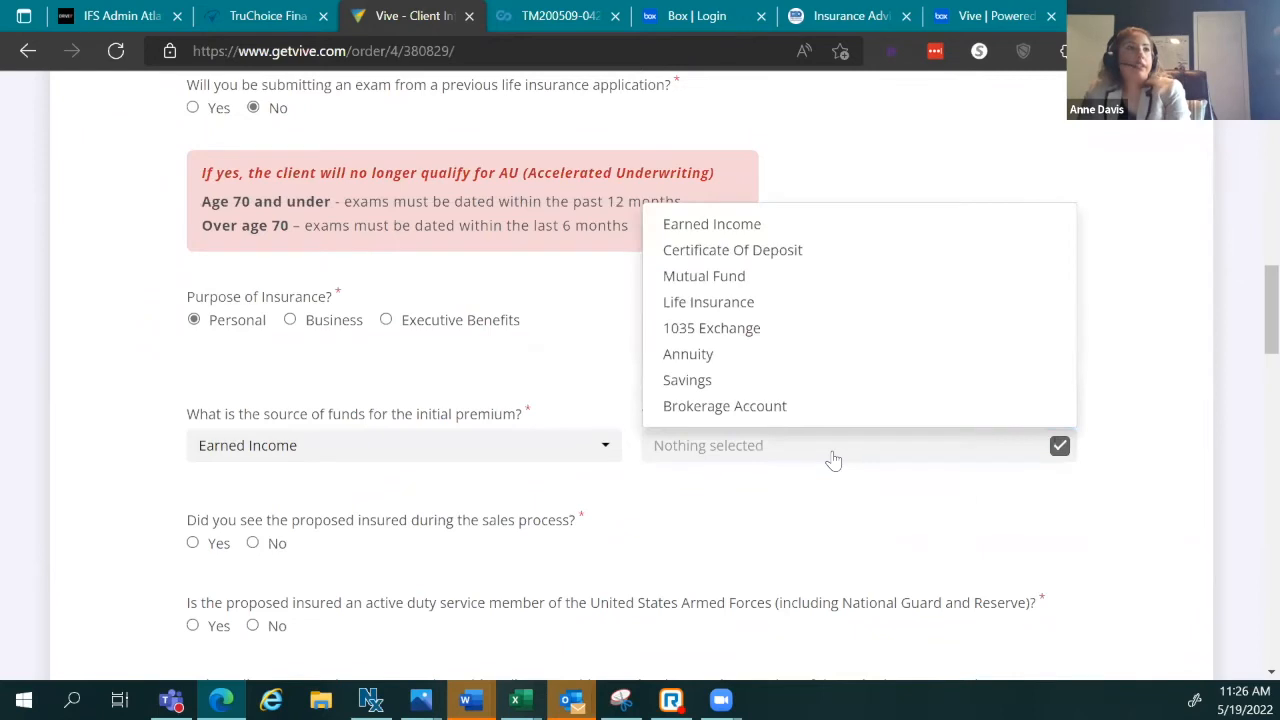
left_click(823, 477)
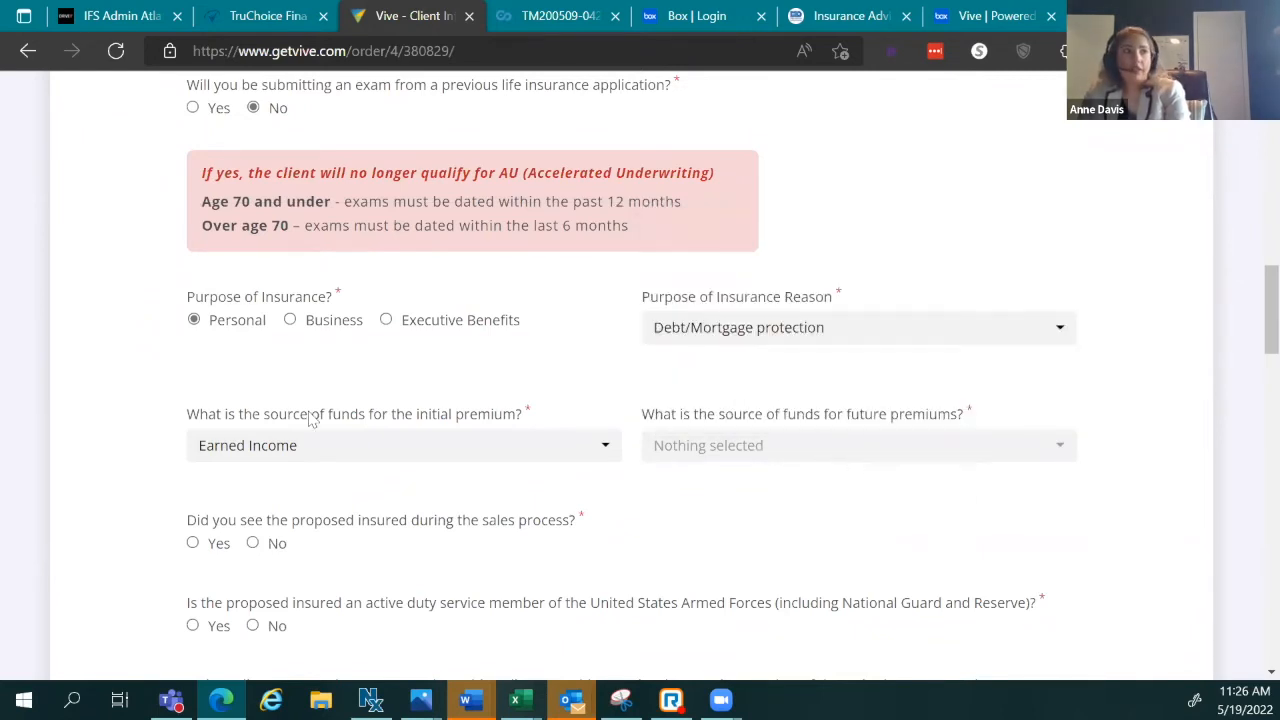
left_click(859, 450)
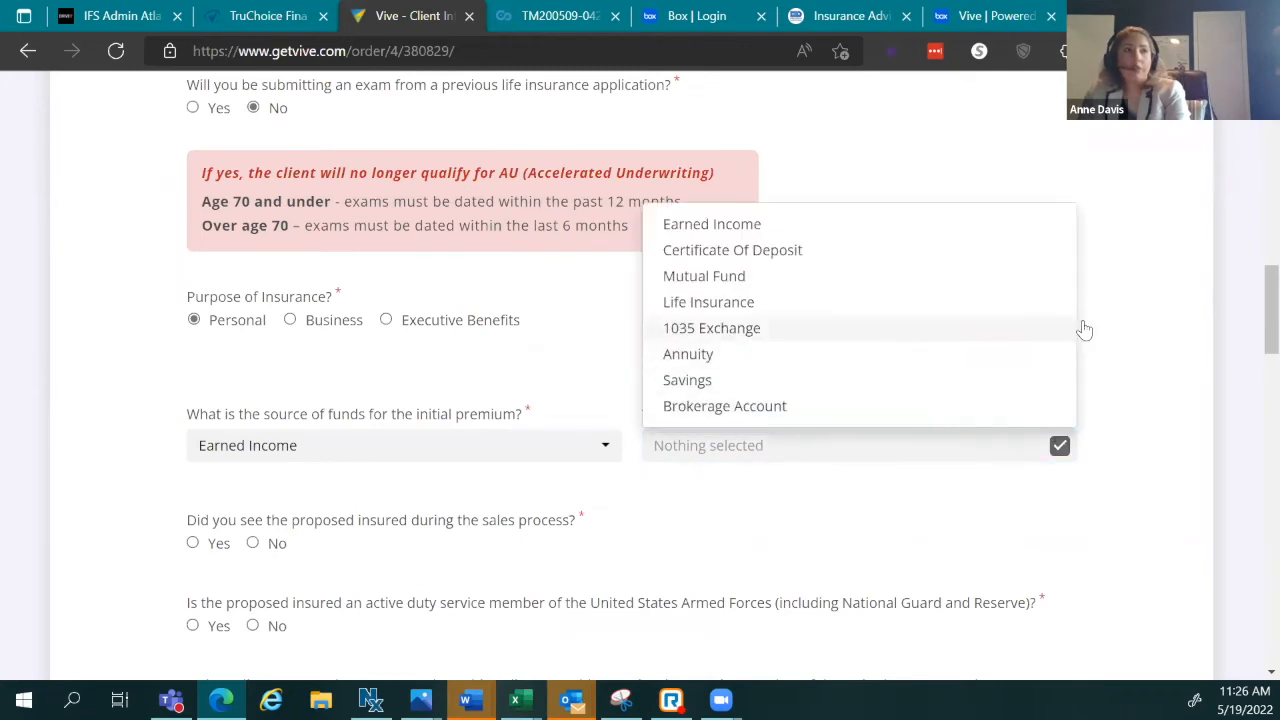
left_click(733, 224)
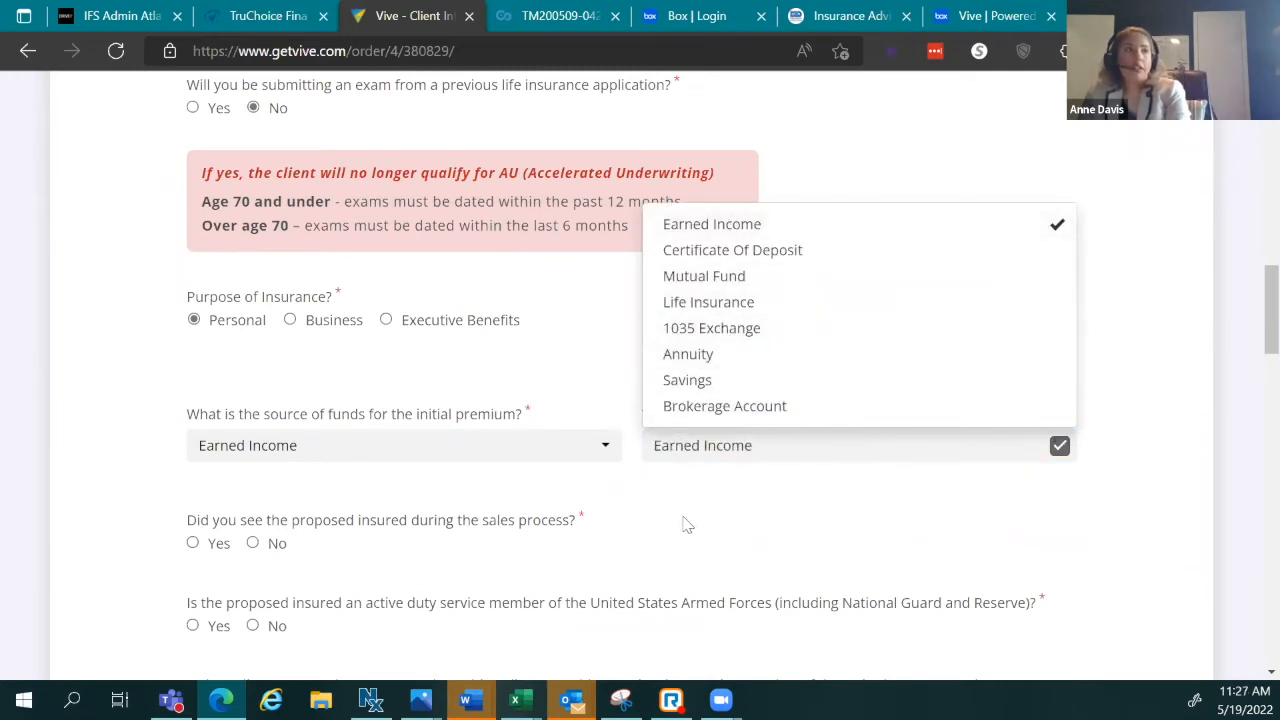
left_click(580, 585)
scroll(458, 590, "down", 3)
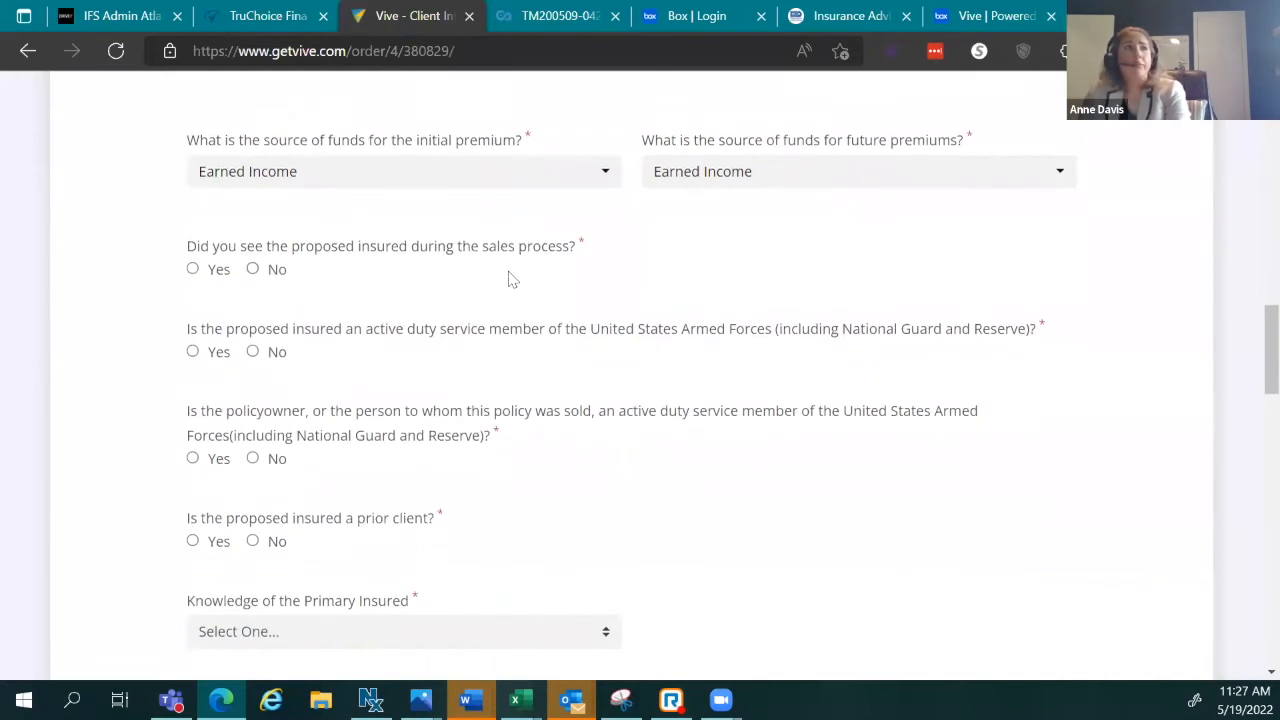
Step: Answer Yes to seeing the insured during sales and No to both active-duty questions
left_click(214, 272)
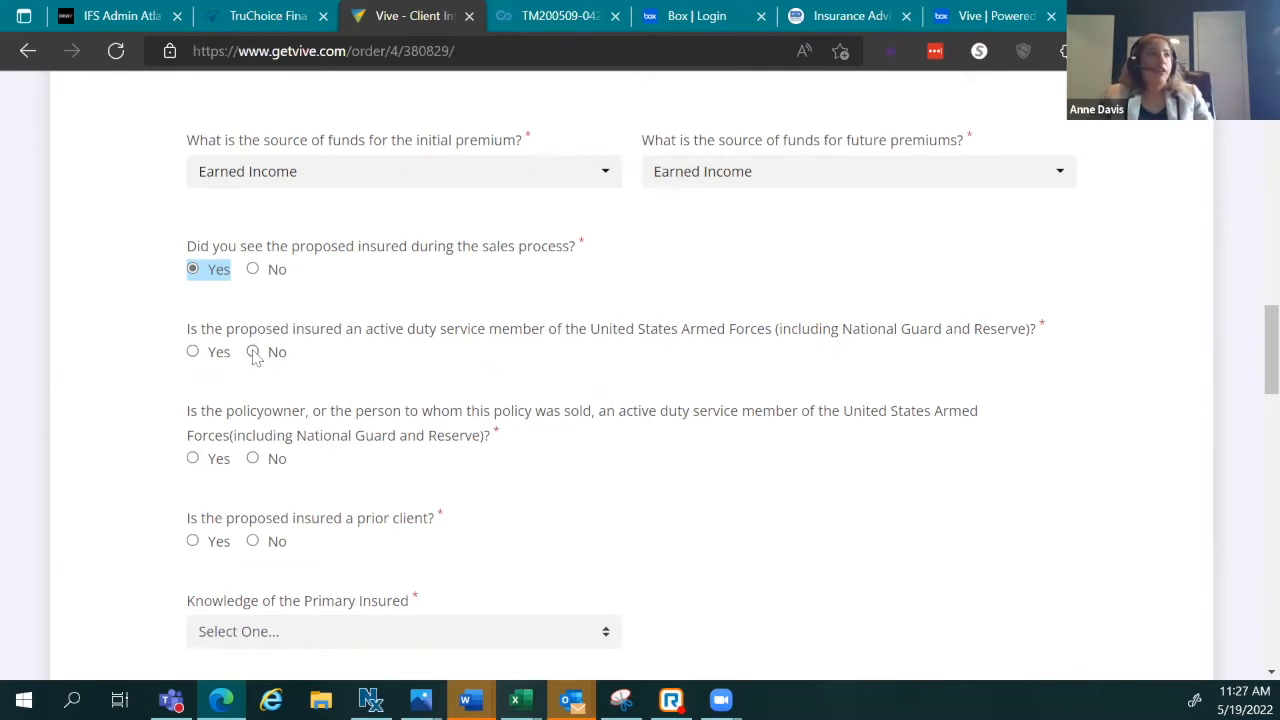
left_click(254, 354)
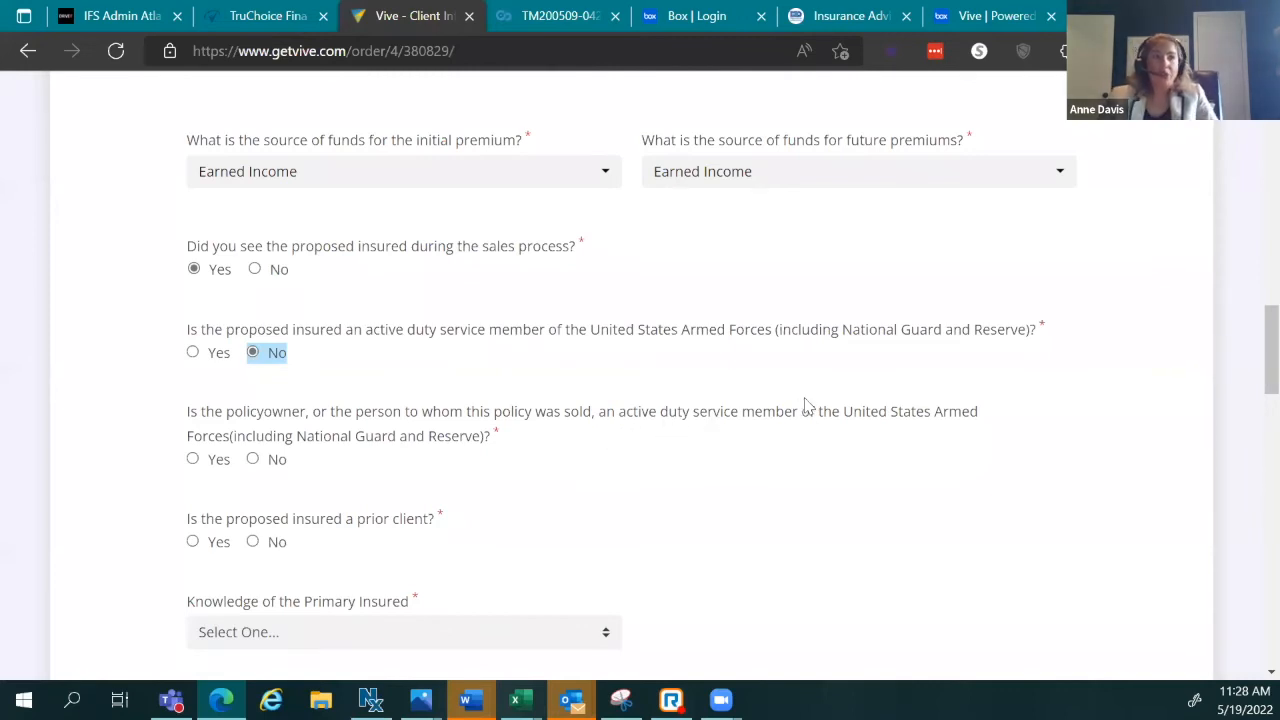
left_click(272, 466)
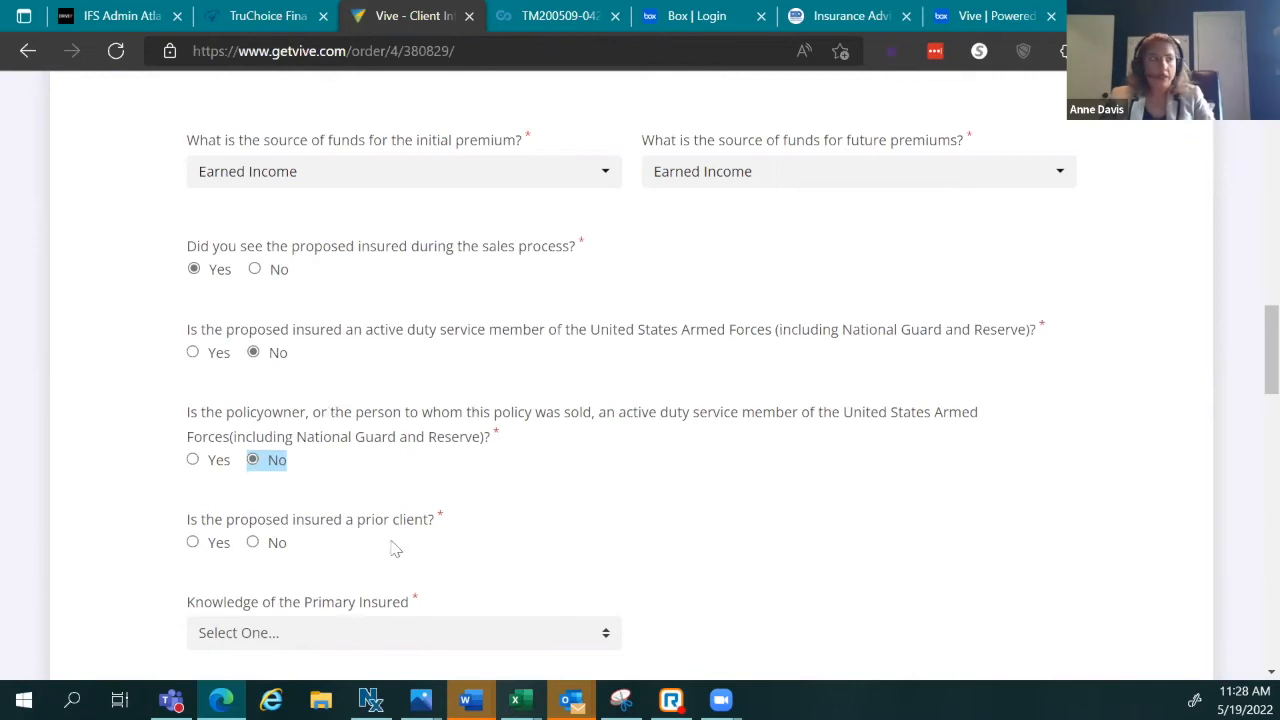
Step: Mark the proposed insured as not a prior client and list the Knowledge of the Primary Insured choices
scroll(398, 538, "down", 1)
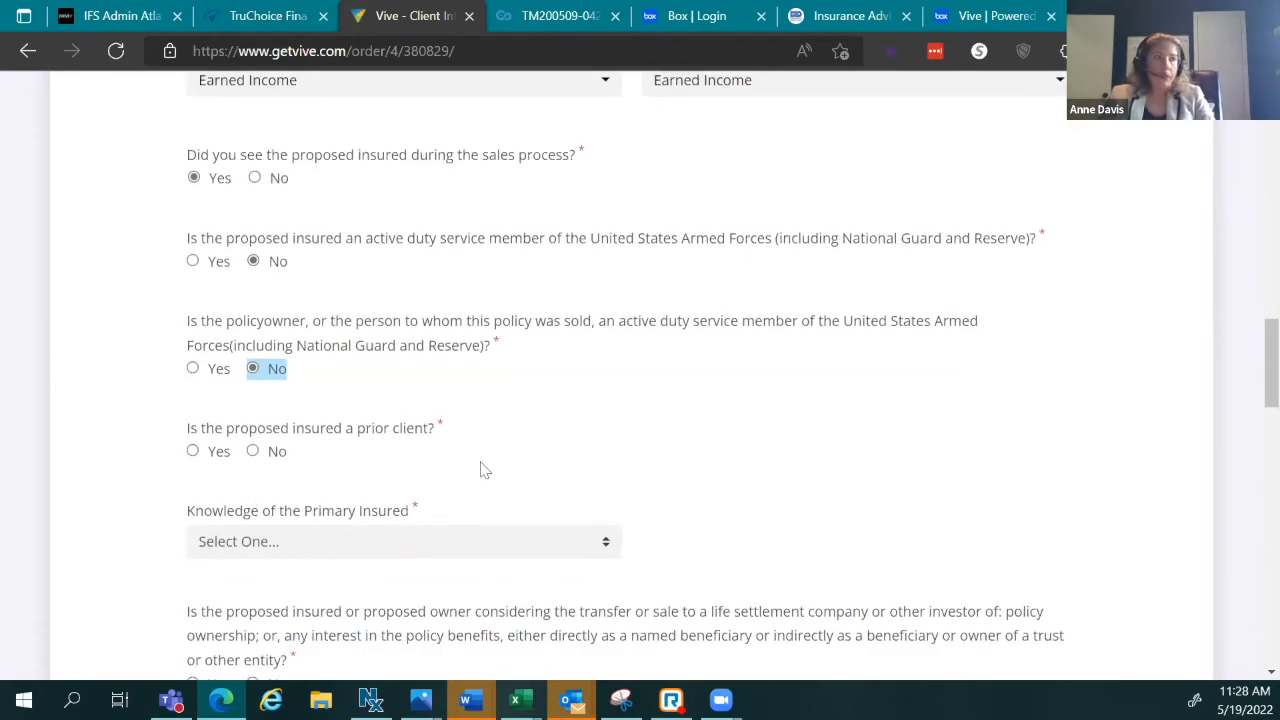
left_click(253, 452)
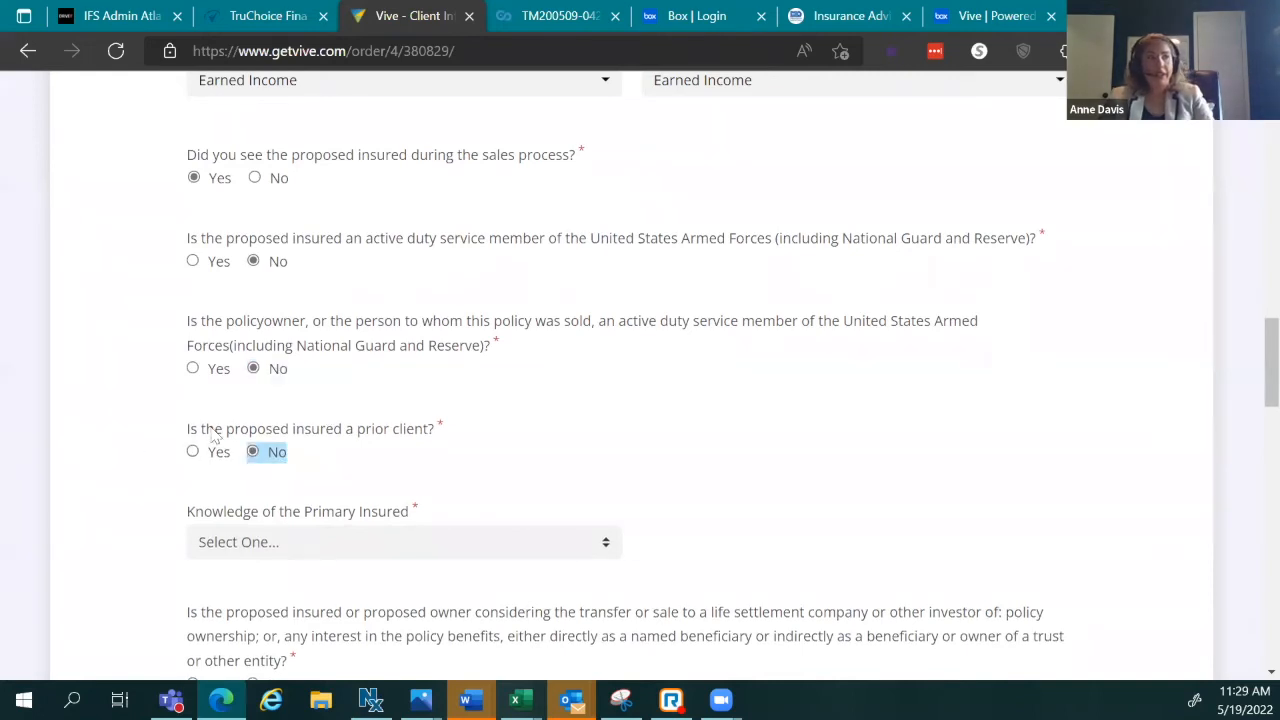
scroll(440, 509, "down", 3)
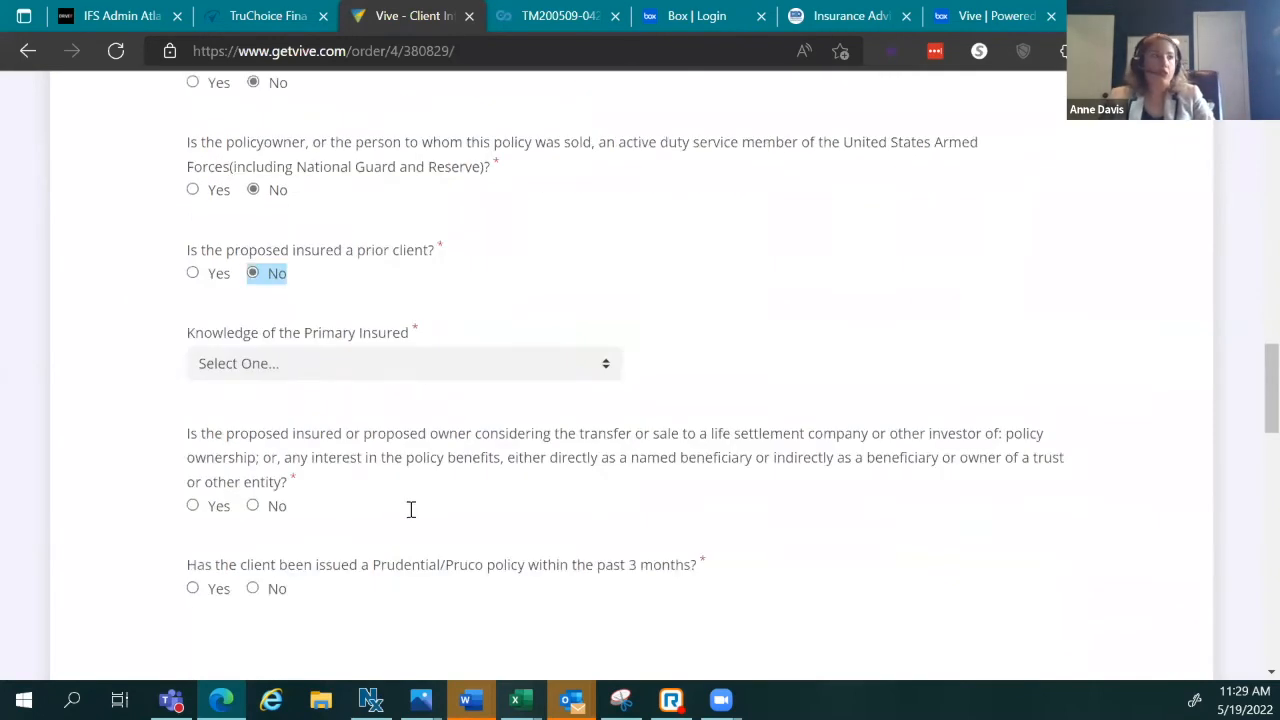
left_click(316, 268)
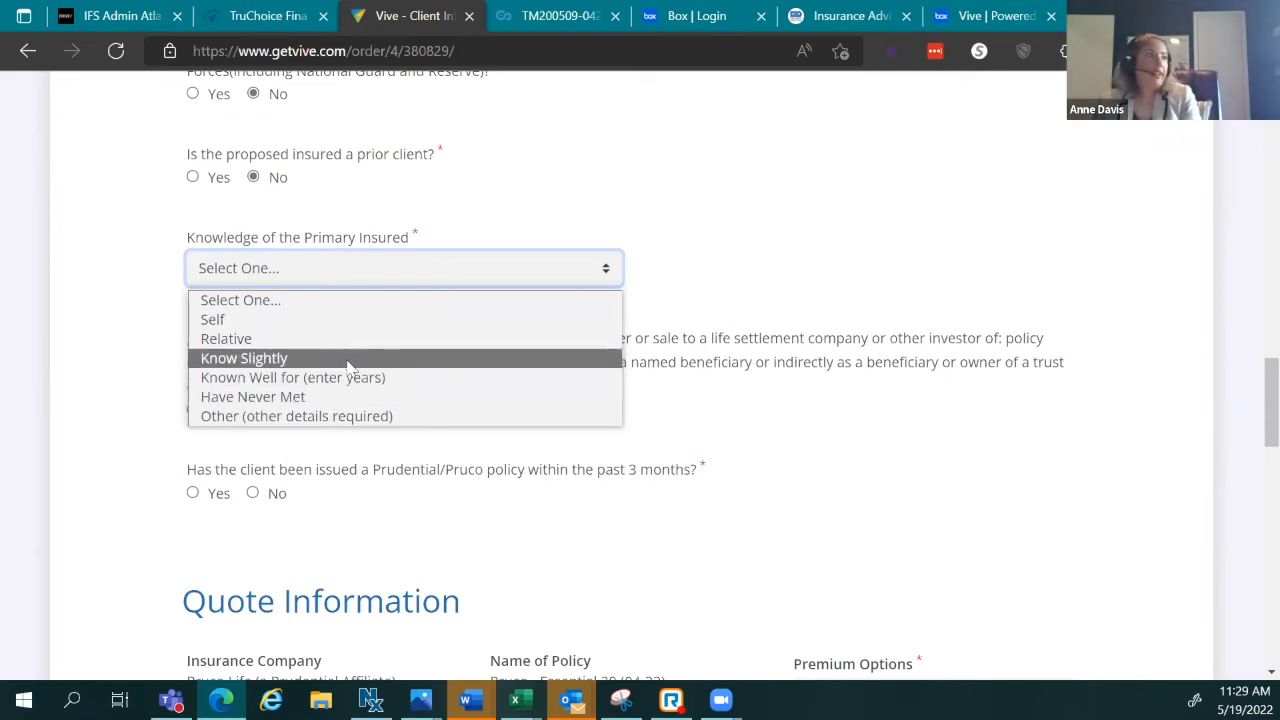
Step: Set Knowledge of the Primary Insured to Known Well for 3 years, at Home
left_click(356, 378)
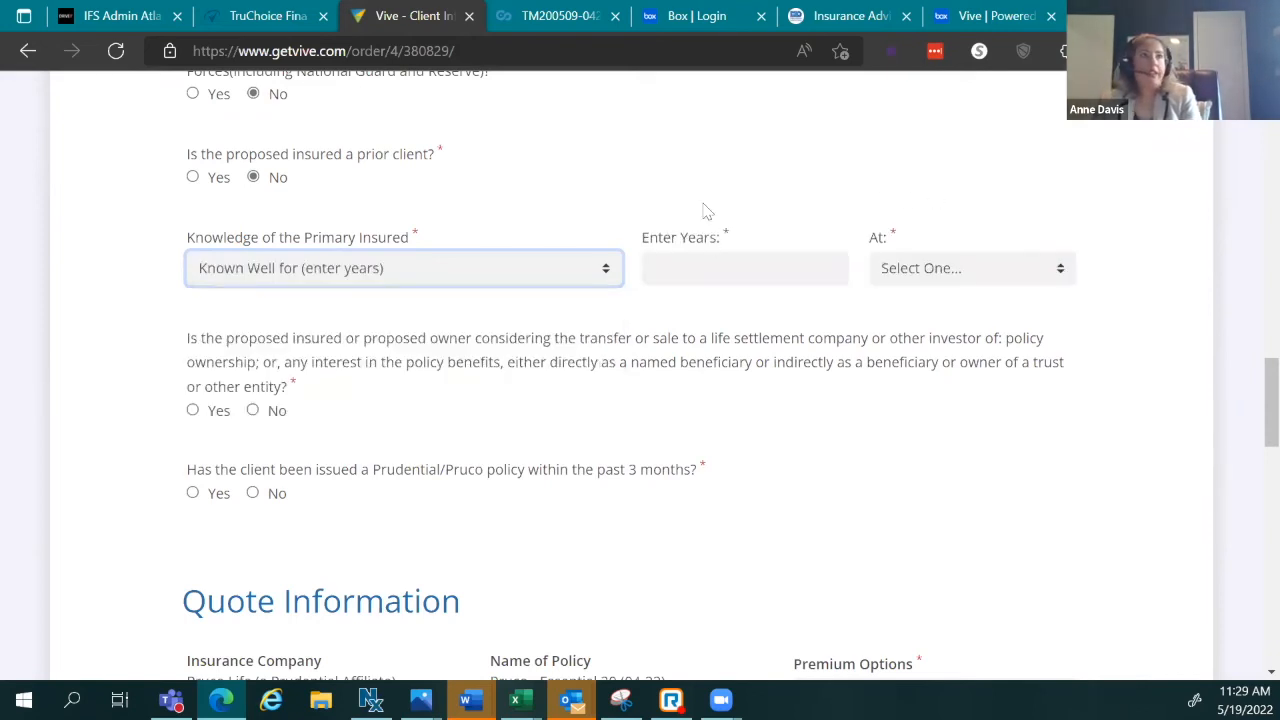
left_click(749, 272)
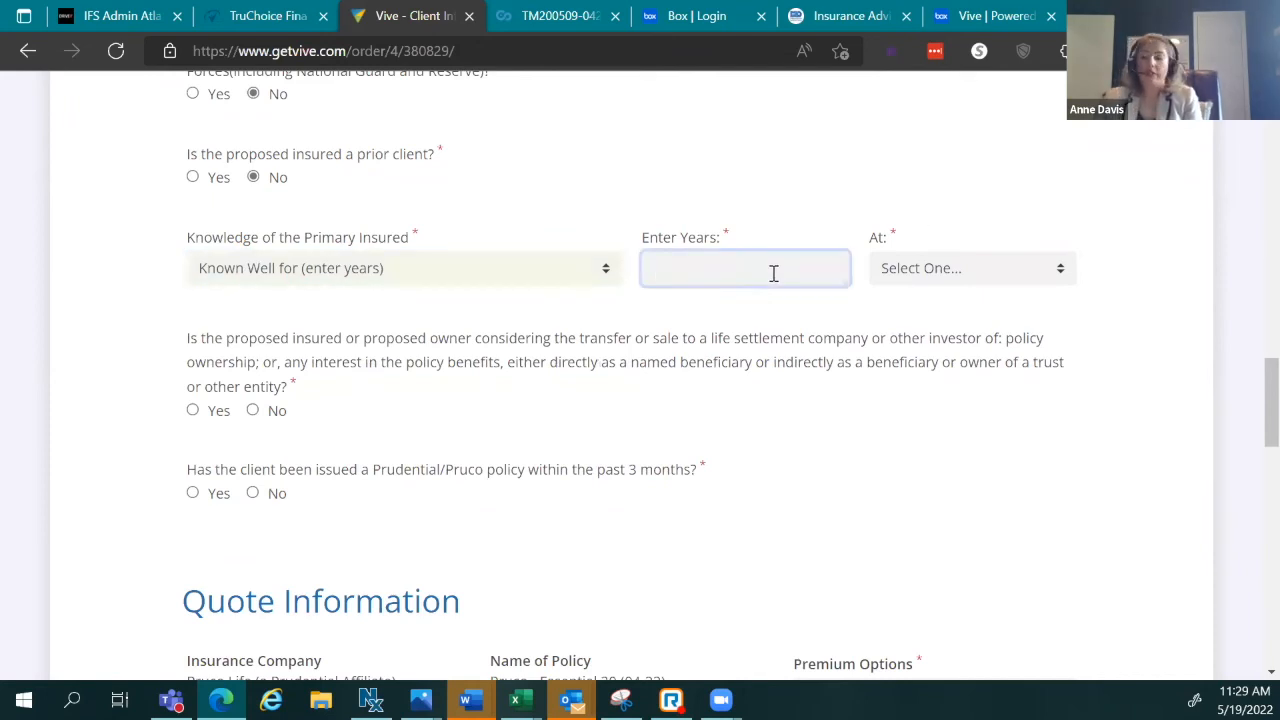
left_click(908, 268)
left_click(988, 325)
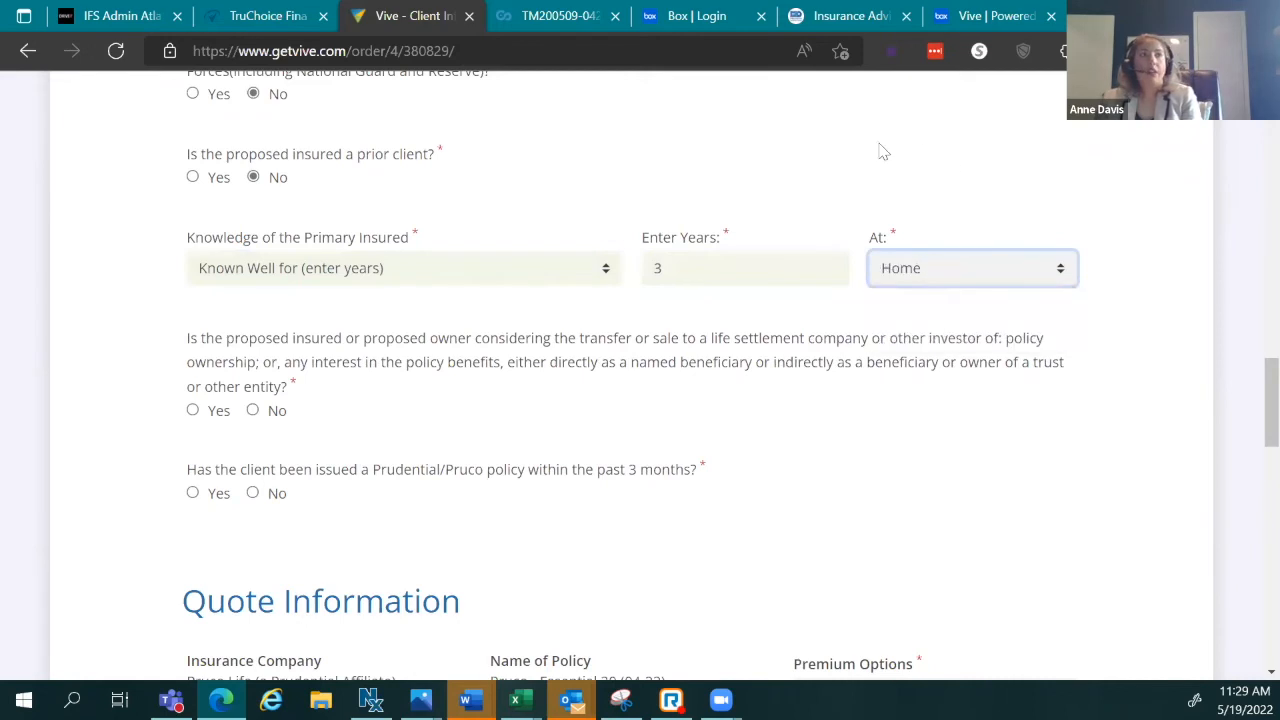
scroll(210, 180, "down", 2)
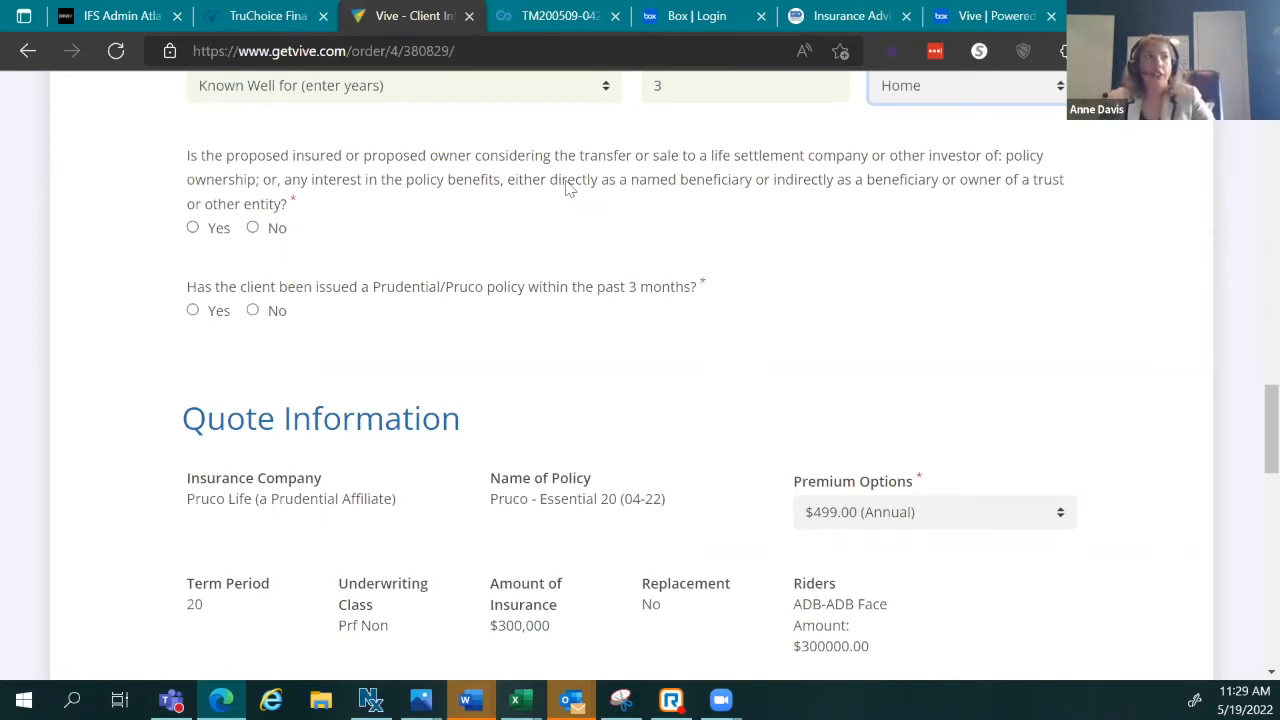
Step: Answer No to the life-settlement and recent Prudential/Pruco policy questions
left_click(254, 228)
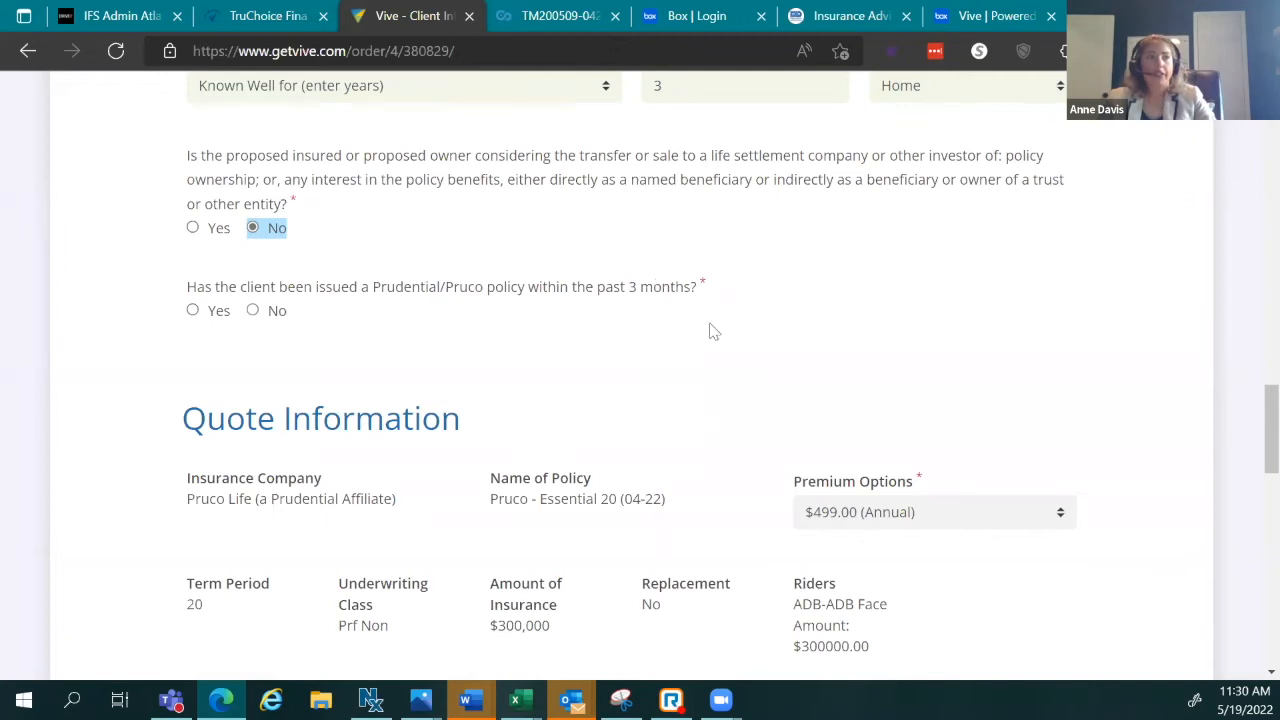
left_click(277, 313)
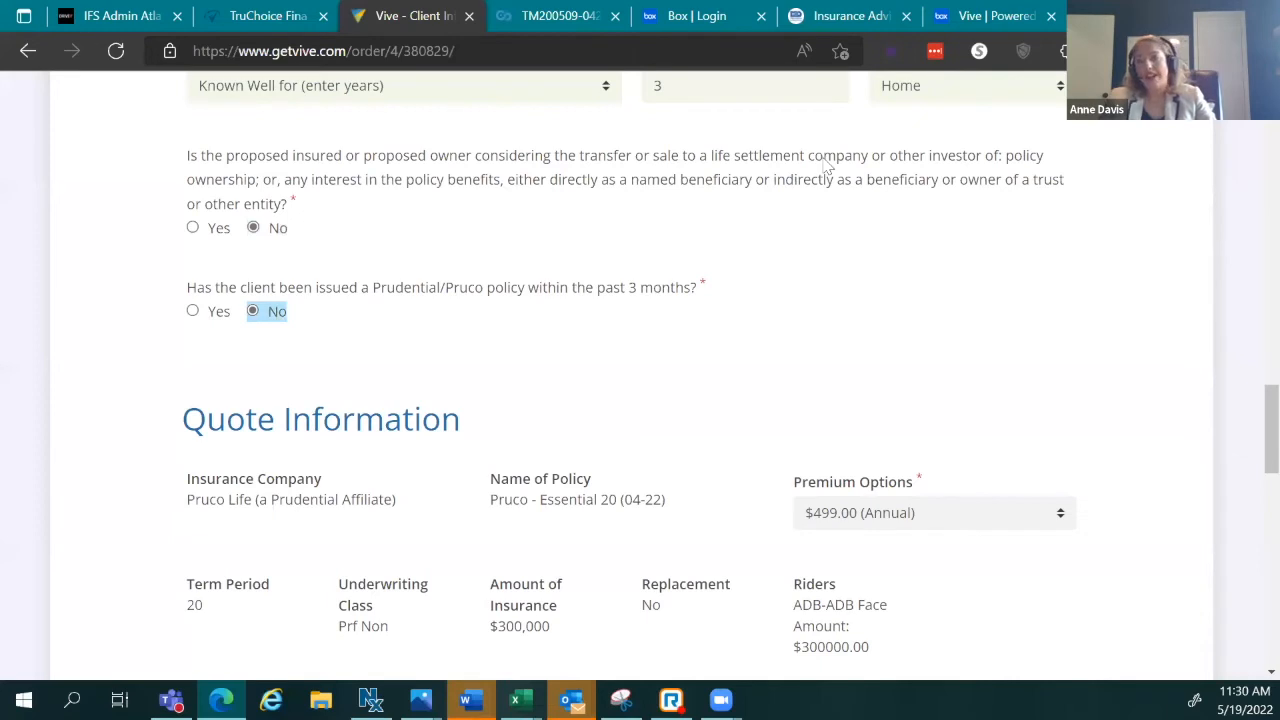
scroll(428, 357, "down", 2)
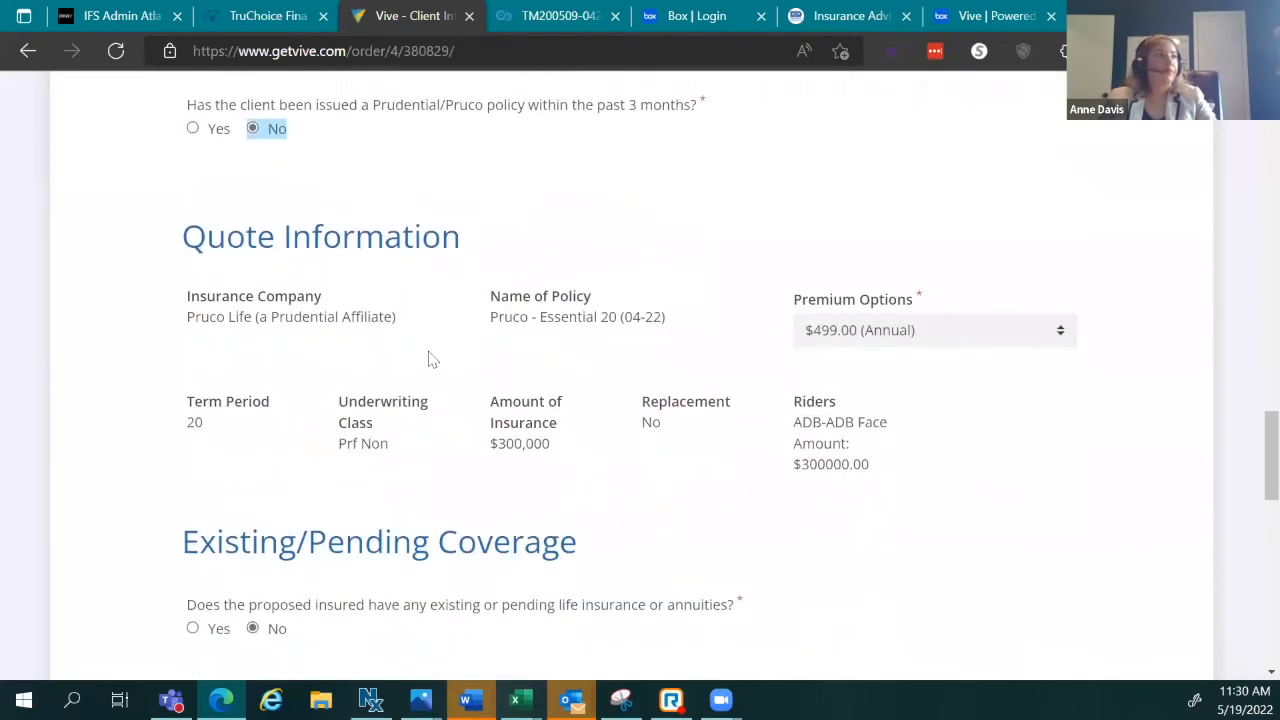
Step: Pick $254.49 (Semi-Annual) as the premium option, replacing the first choice of $43.66 Monthly Bank Draft
scroll(634, 346, "down", 1)
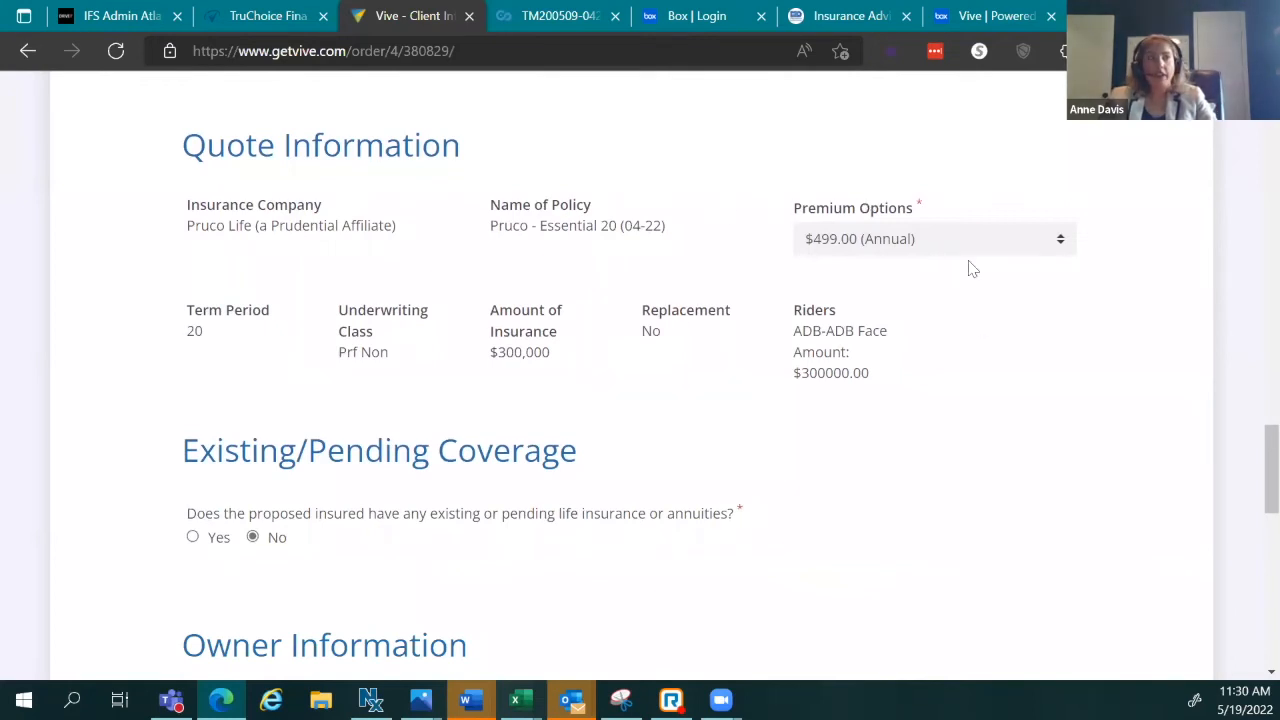
left_click(1062, 242)
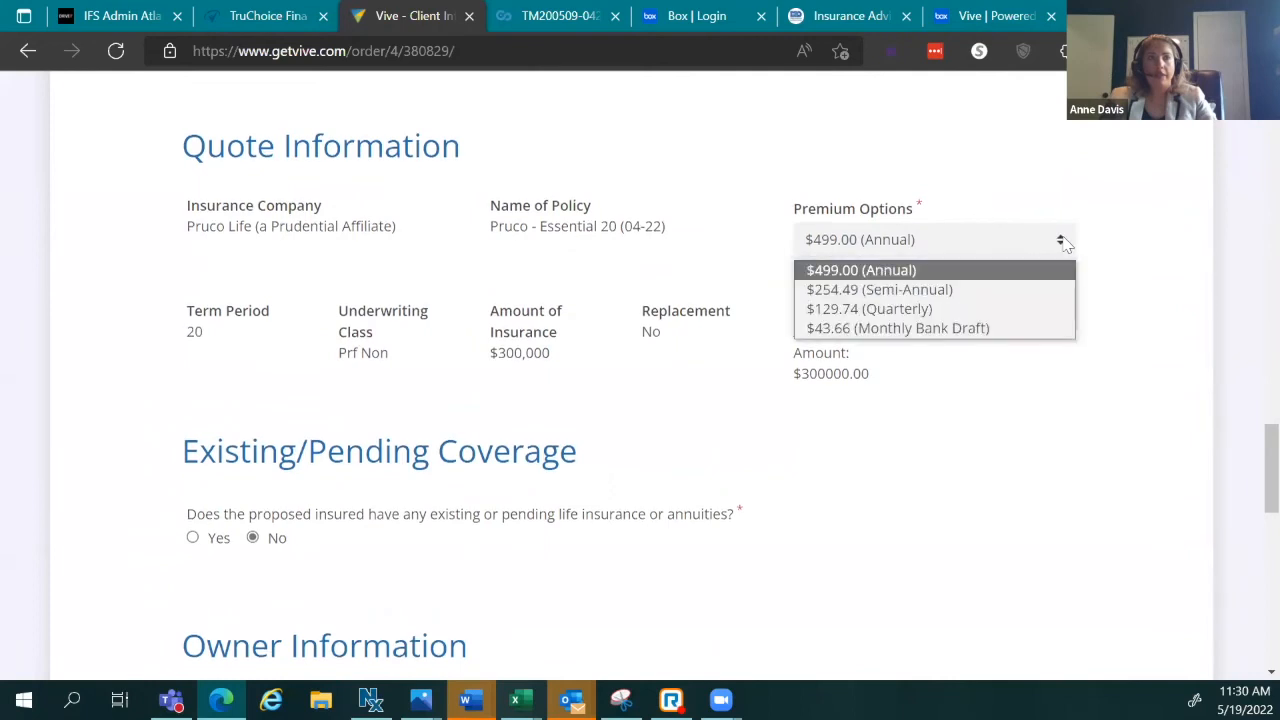
left_click(997, 330)
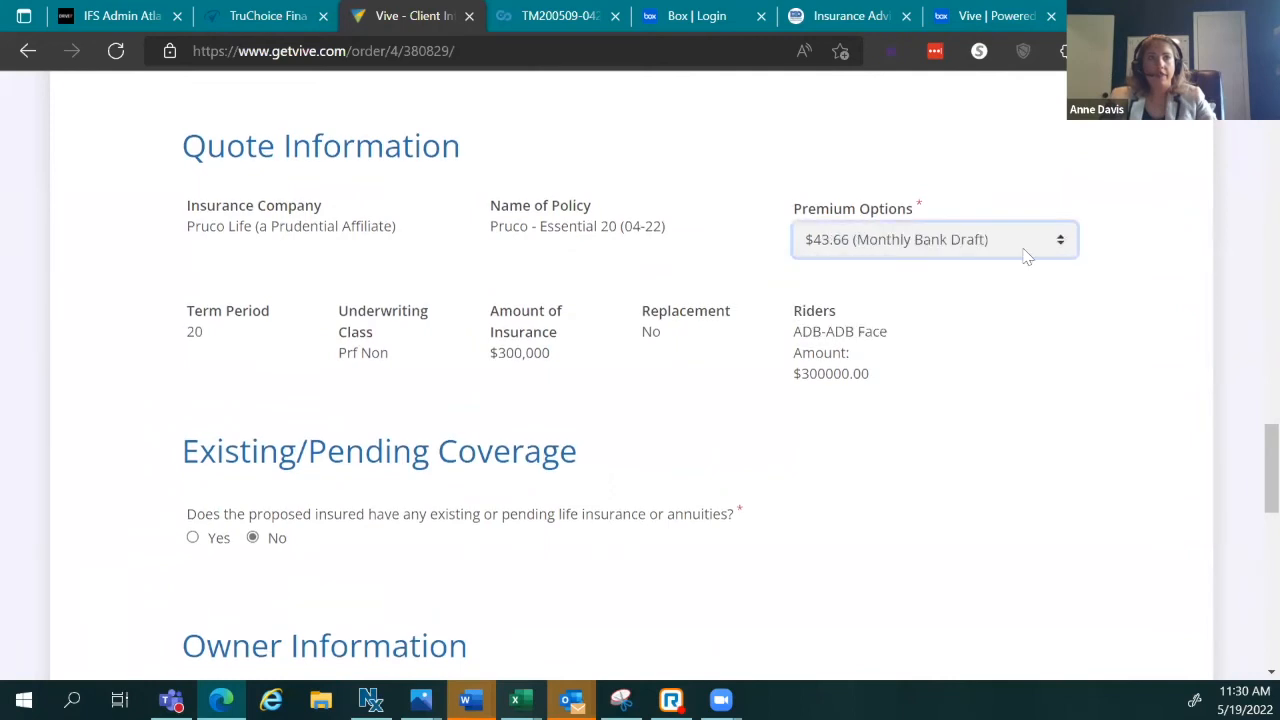
scroll(918, 285, "down", 3)
scroll(922, 282, "down", 7)
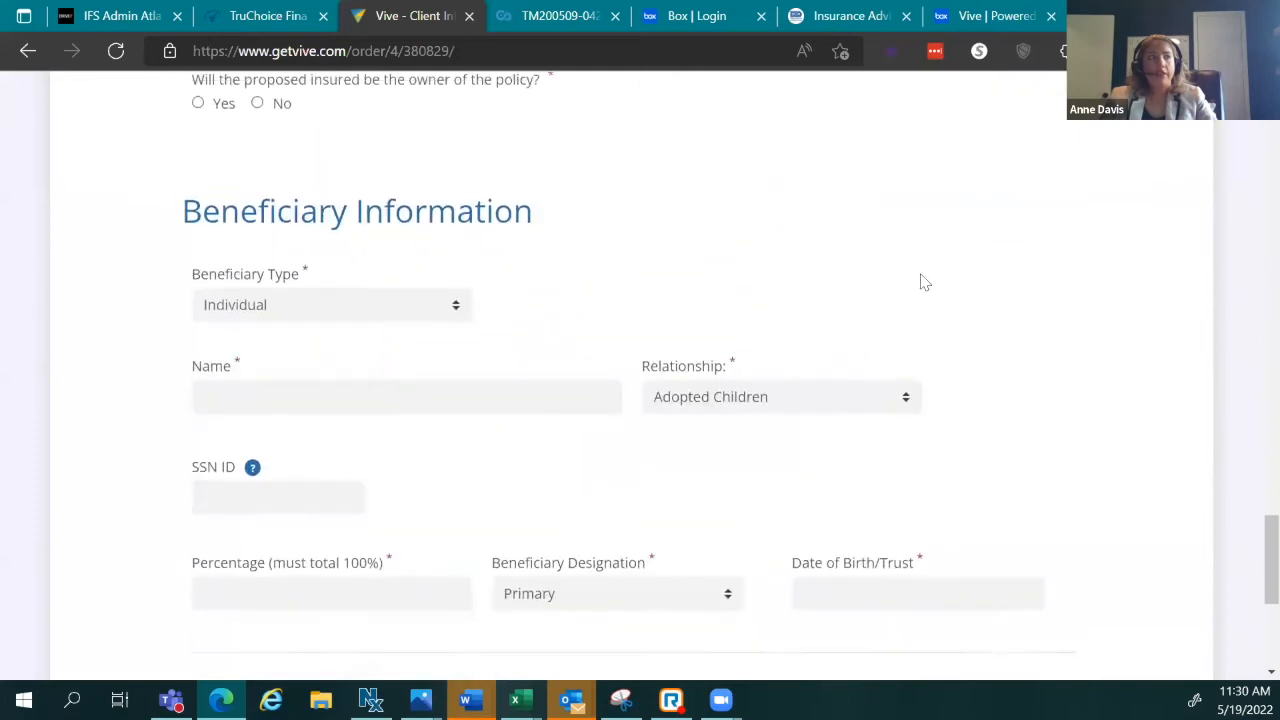
scroll(924, 283, "up", 1)
scroll(920, 280, "up", 8)
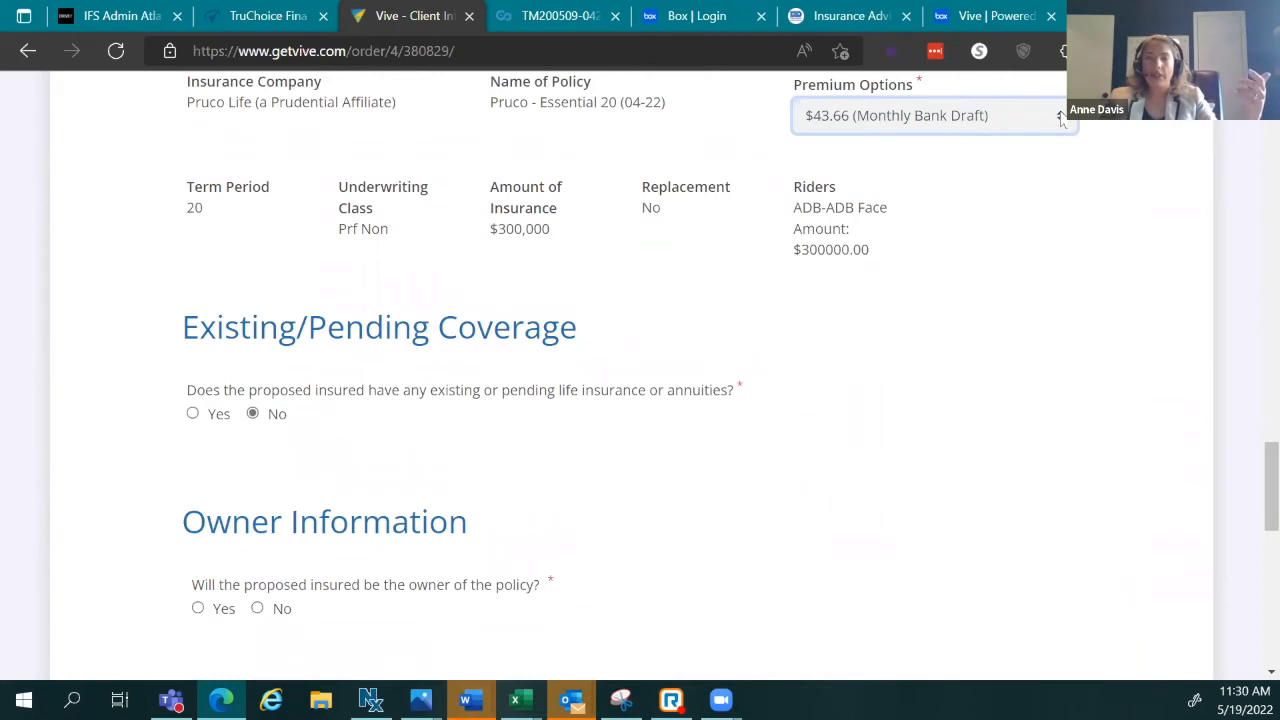
left_click(1061, 117)
left_click(982, 168)
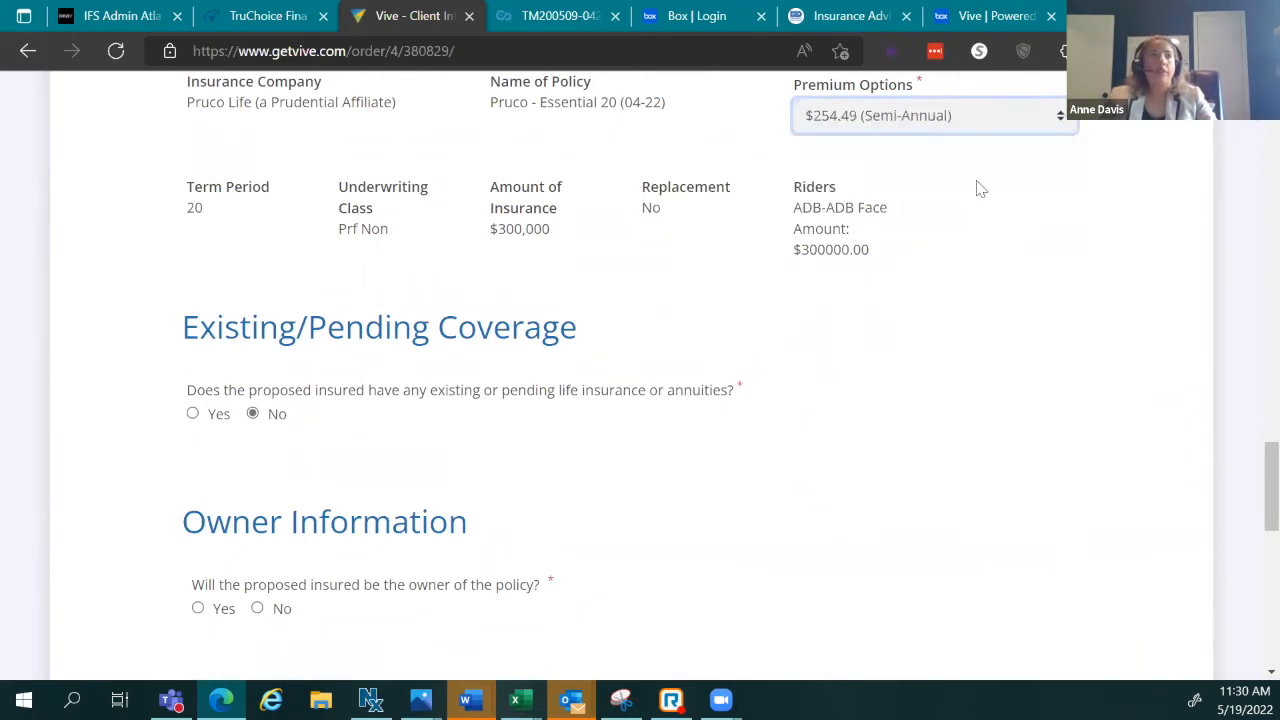
scroll(834, 342, "down", 3)
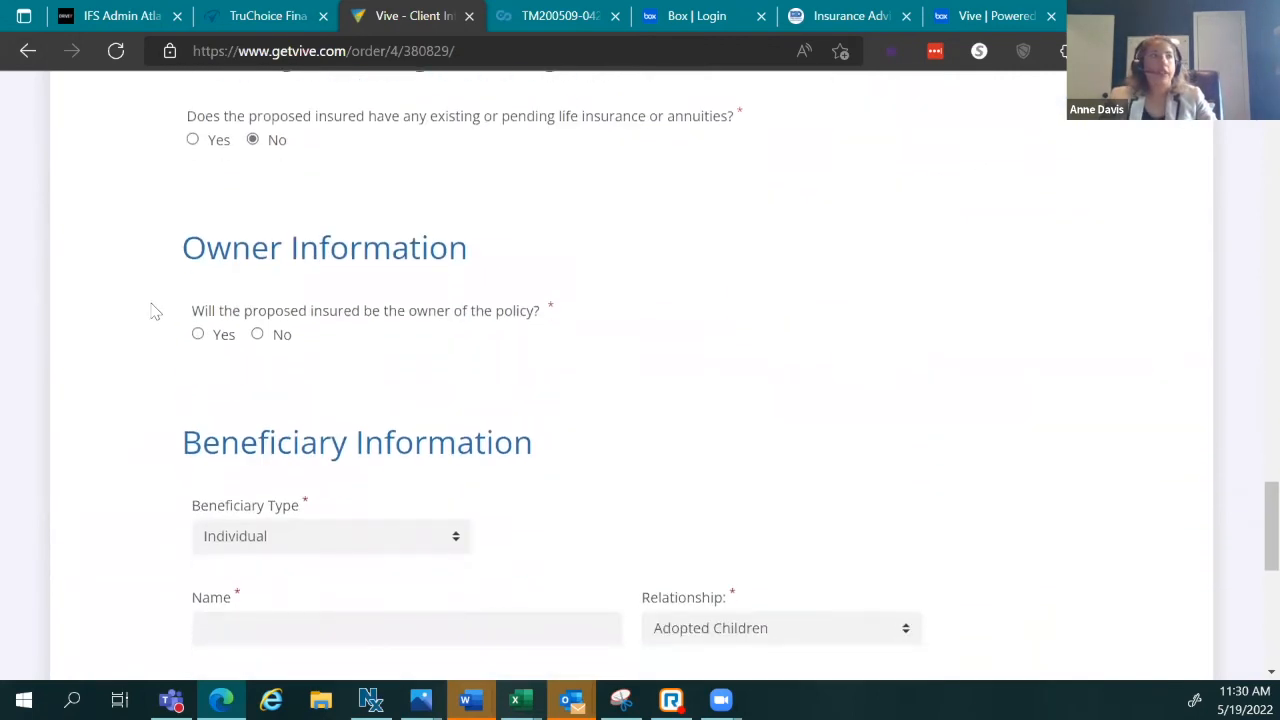
scroll(1057, 368, "up", 3)
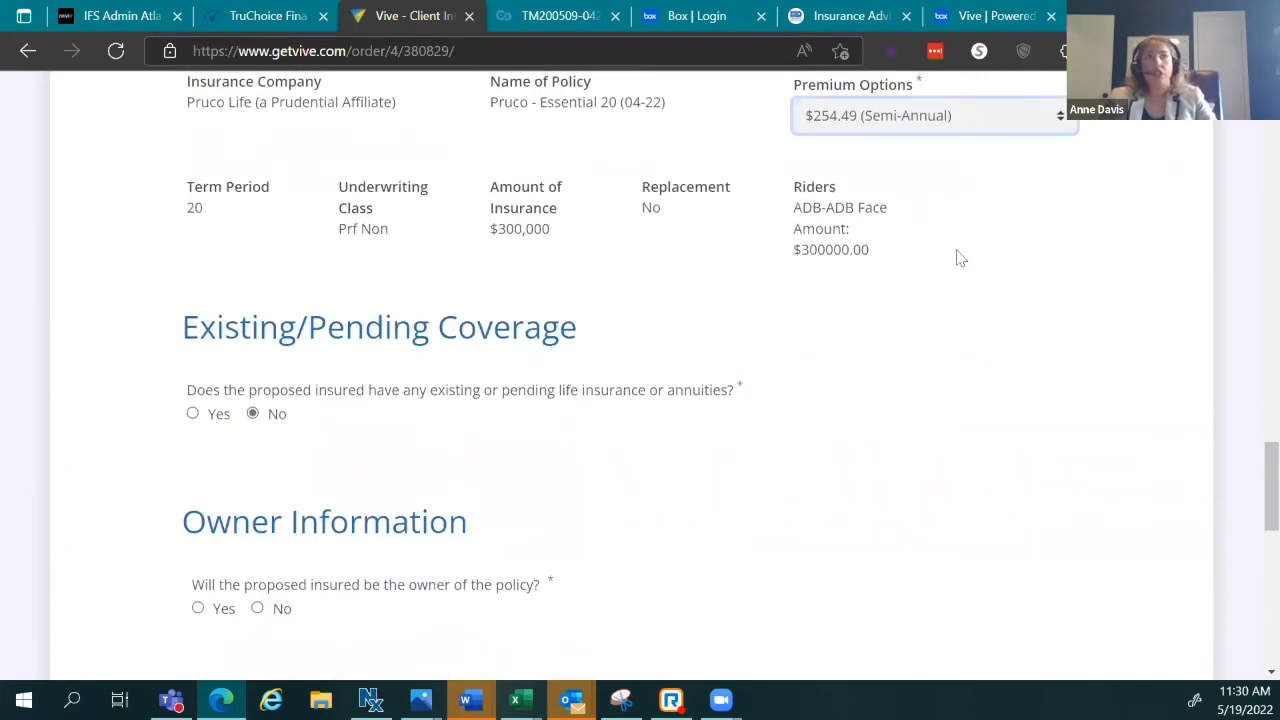
scroll(849, 366, "down", 2)
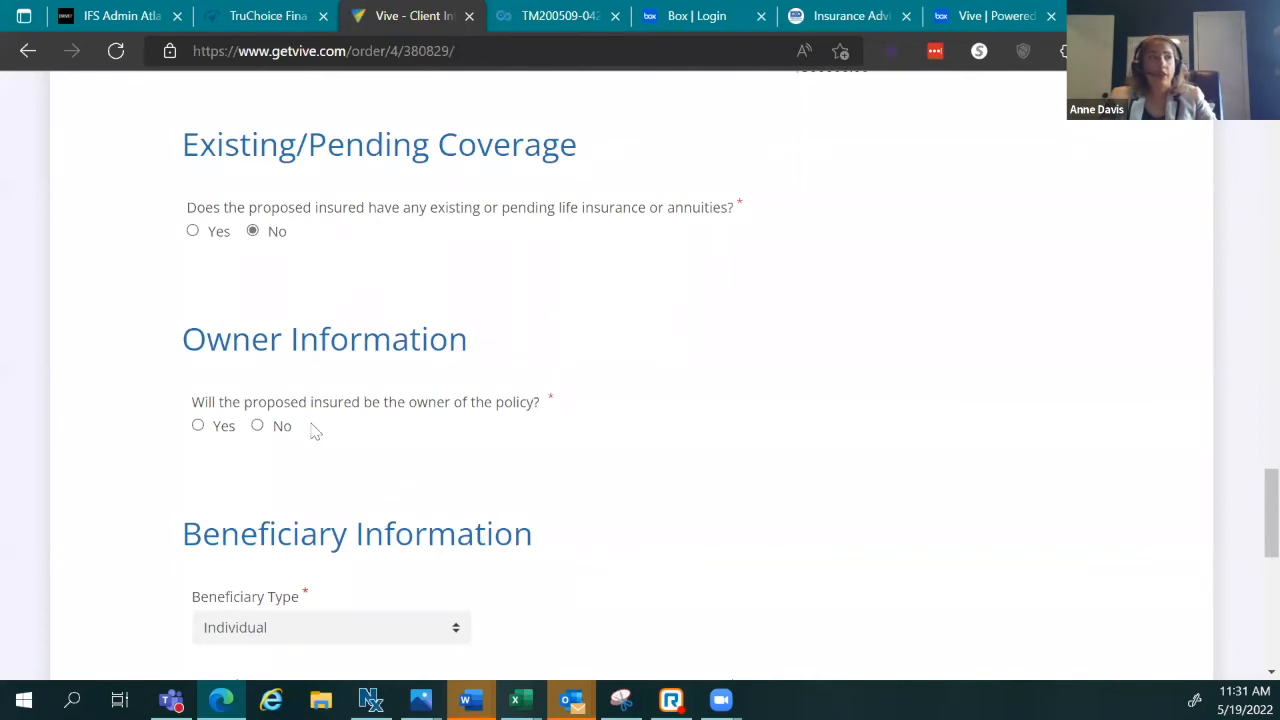
Step: Answer Yes to the proposed insured owning the policy, then go to the beneficiary Name field
left_click(210, 430)
scroll(330, 508, "down", 2)
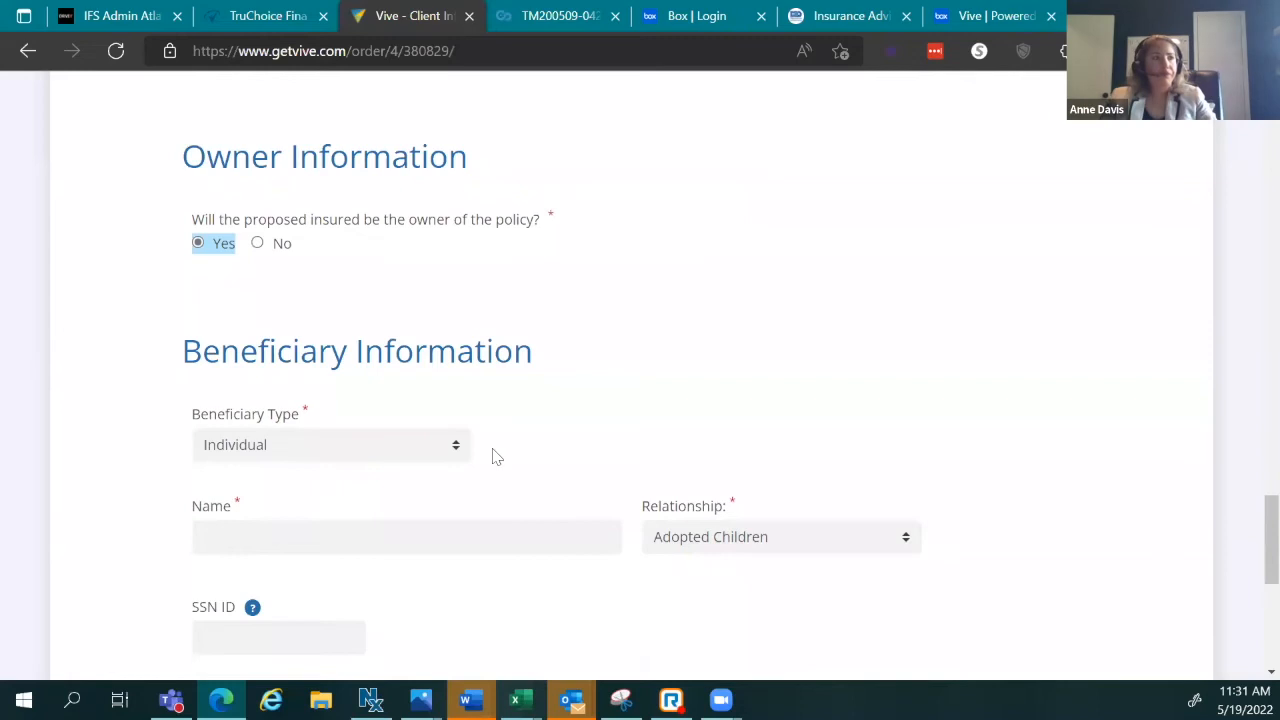
scroll(494, 454, "down", 1)
scroll(620, 350, "down", 3)
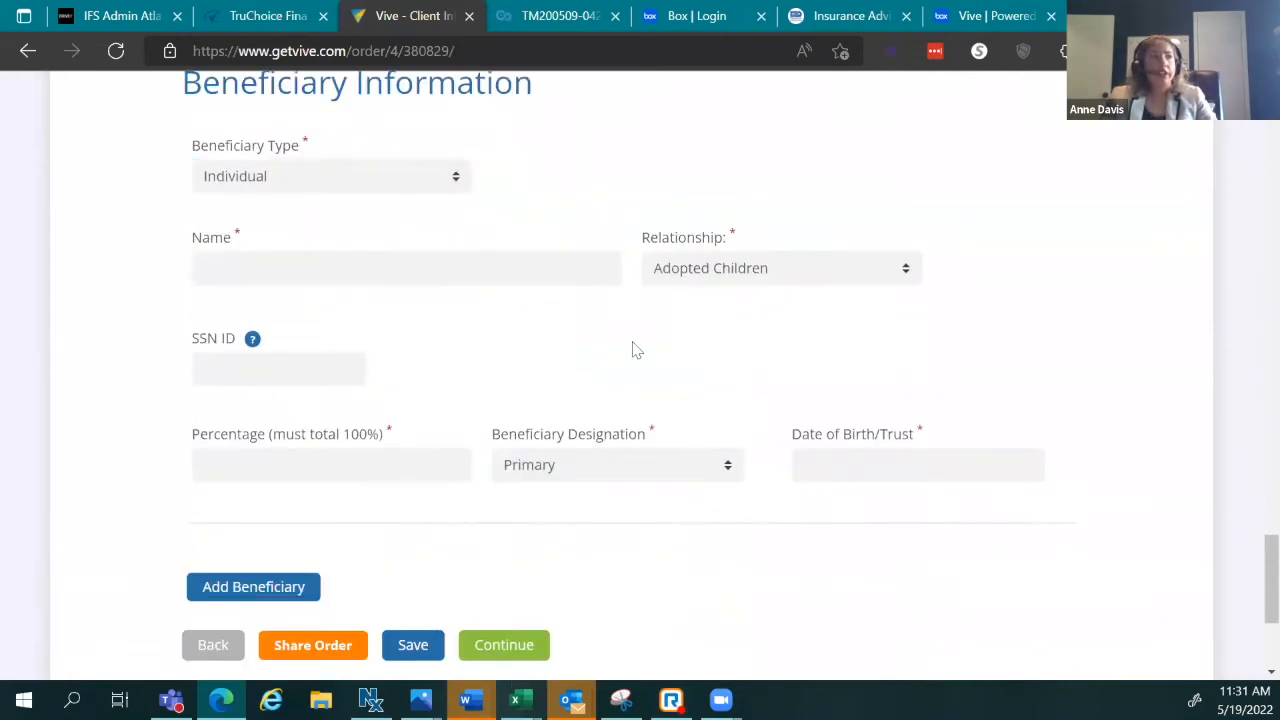
scroll(578, 495, "up", 1)
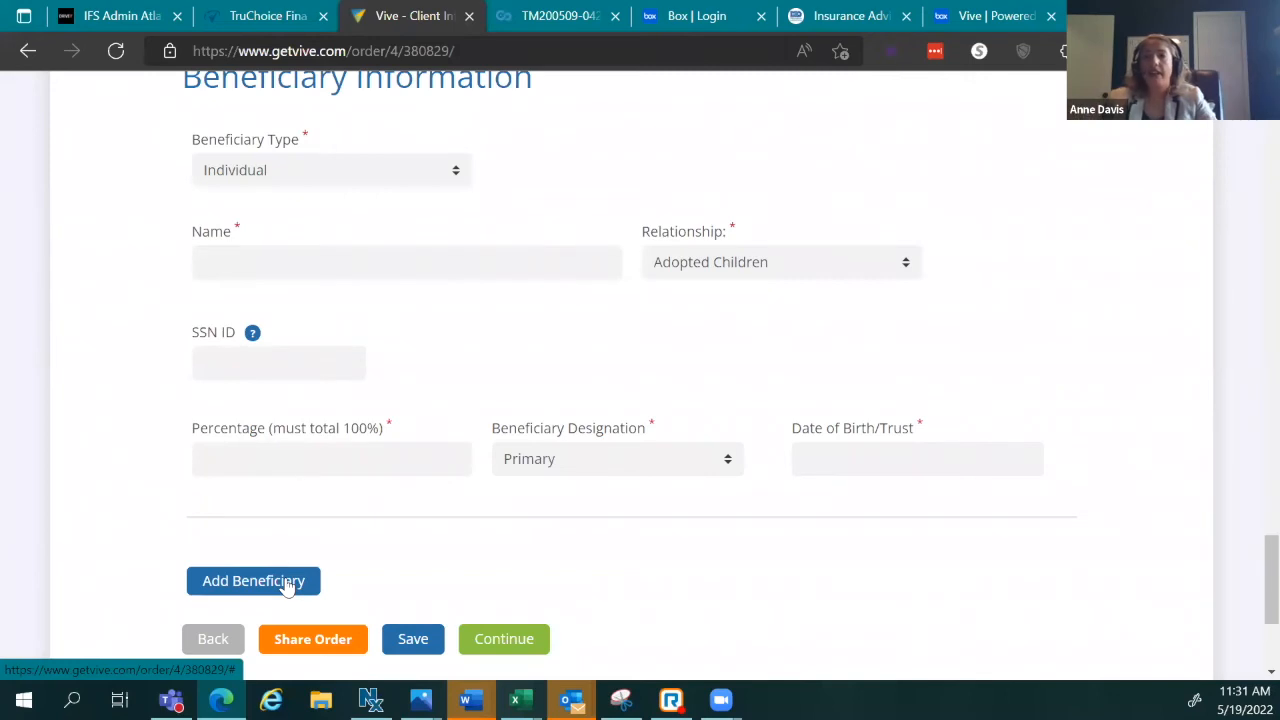
left_click(332, 259)
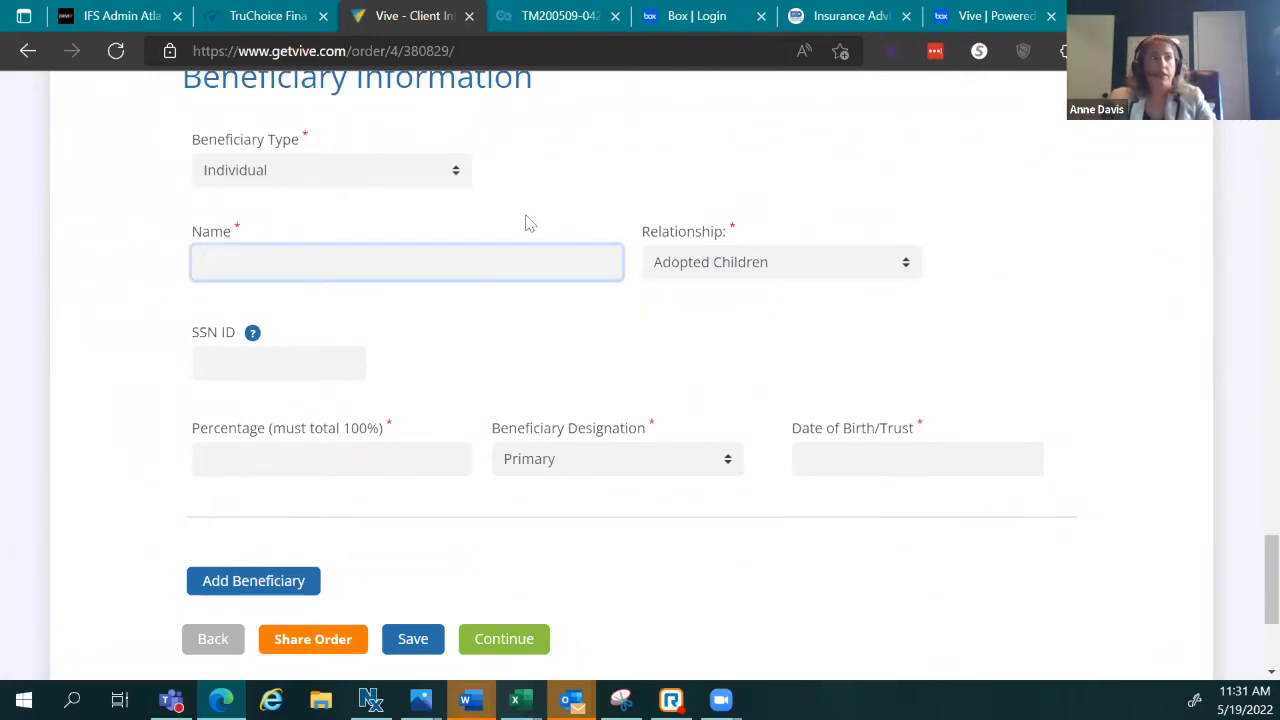
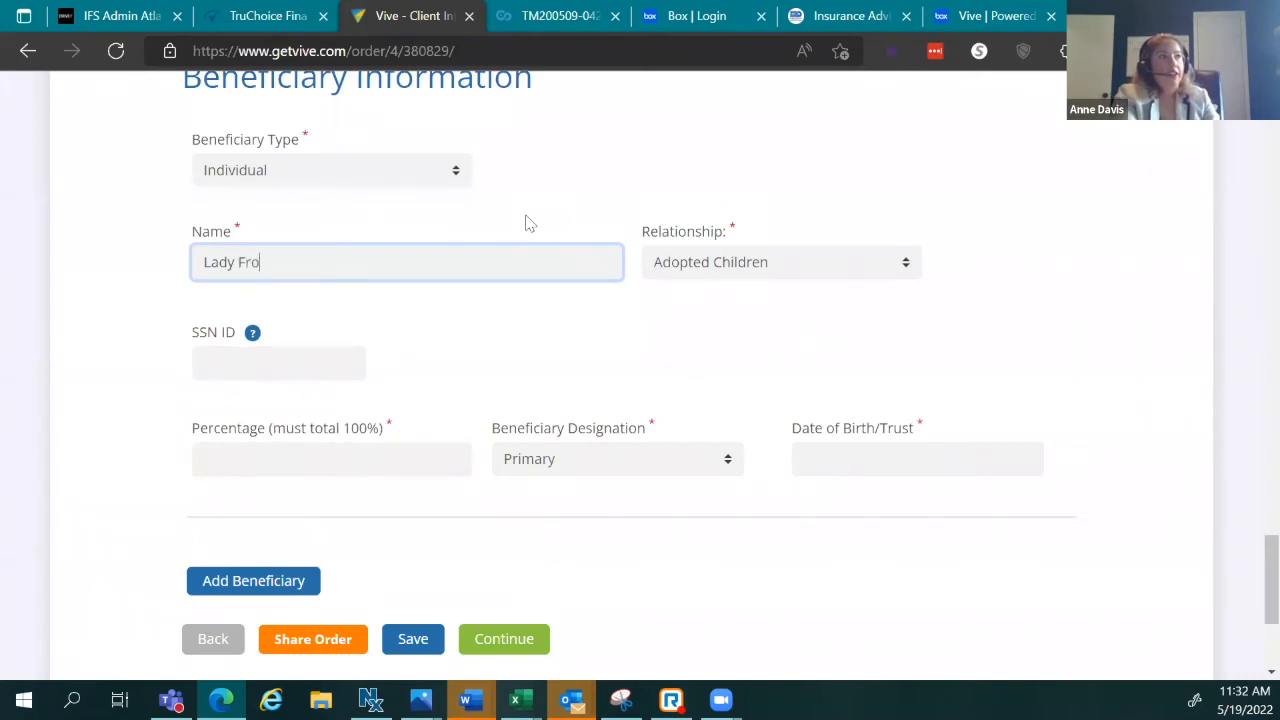
Step: Set the beneficiary's relationship to Wife
left_click(700, 262)
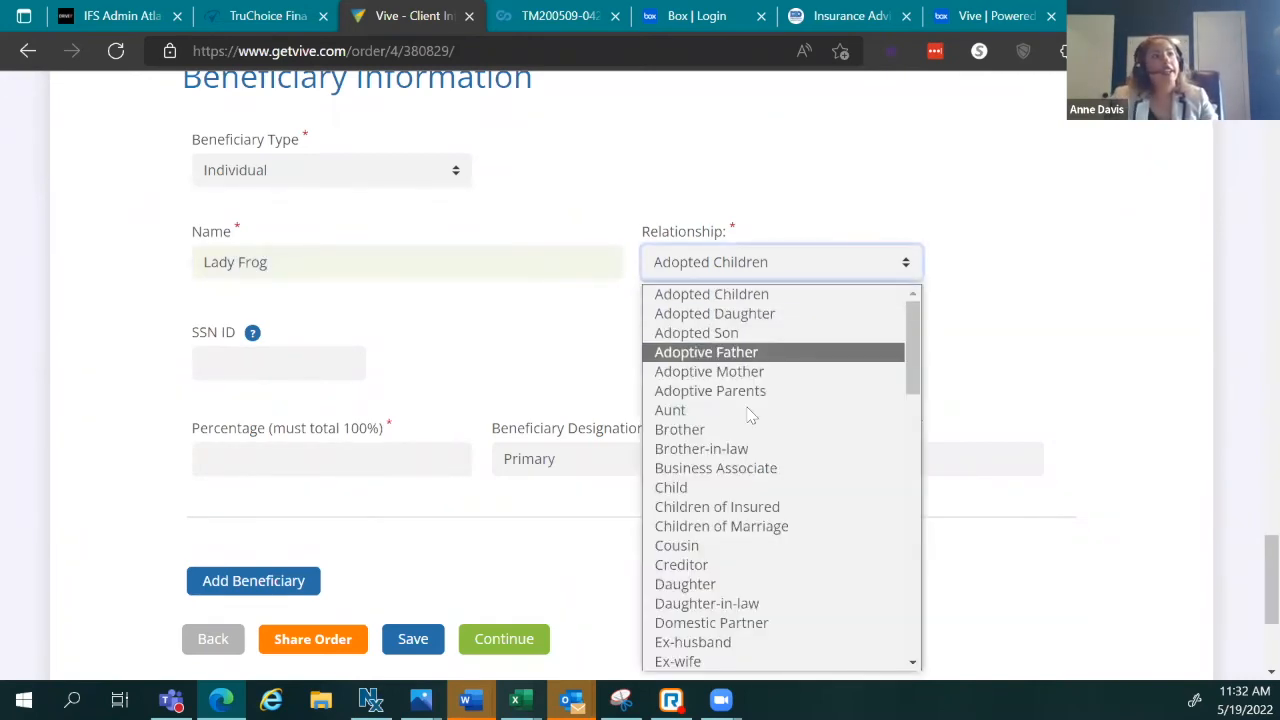
scroll(750, 535, "down", 8)
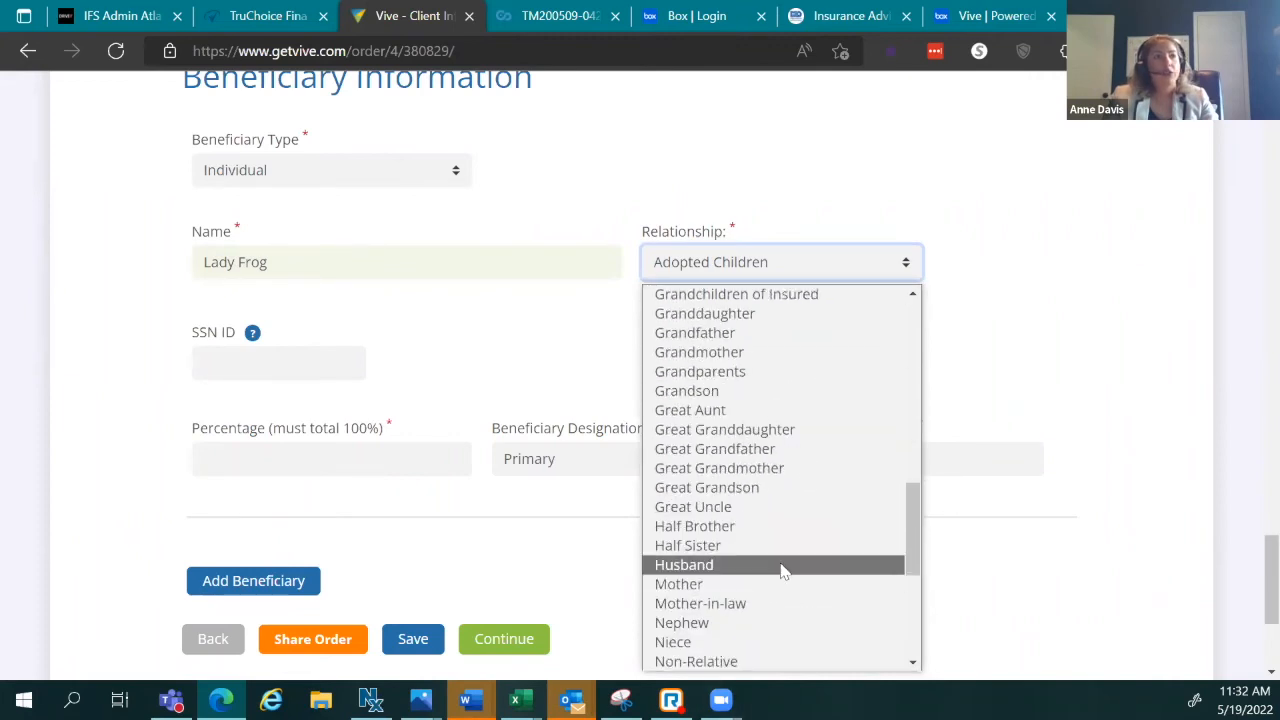
scroll(782, 568, "down", 3)
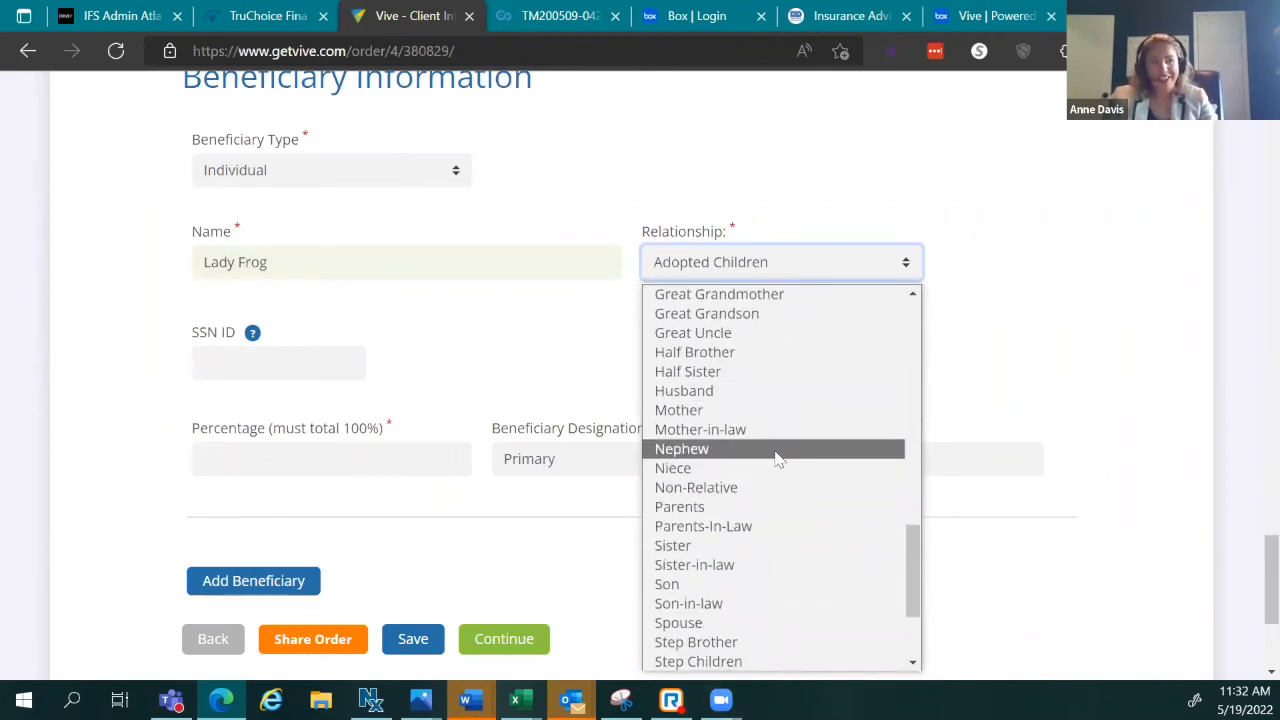
scroll(776, 458, "down", 3)
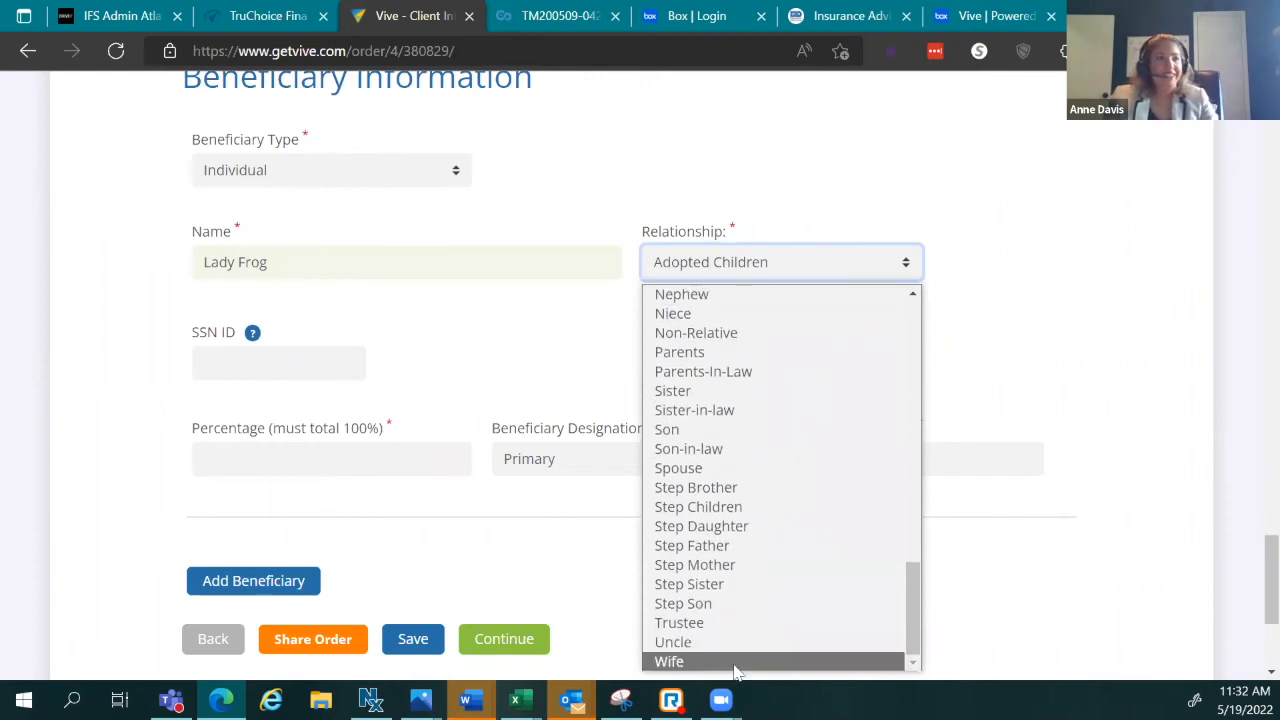
left_click(736, 662)
left_click(310, 361)
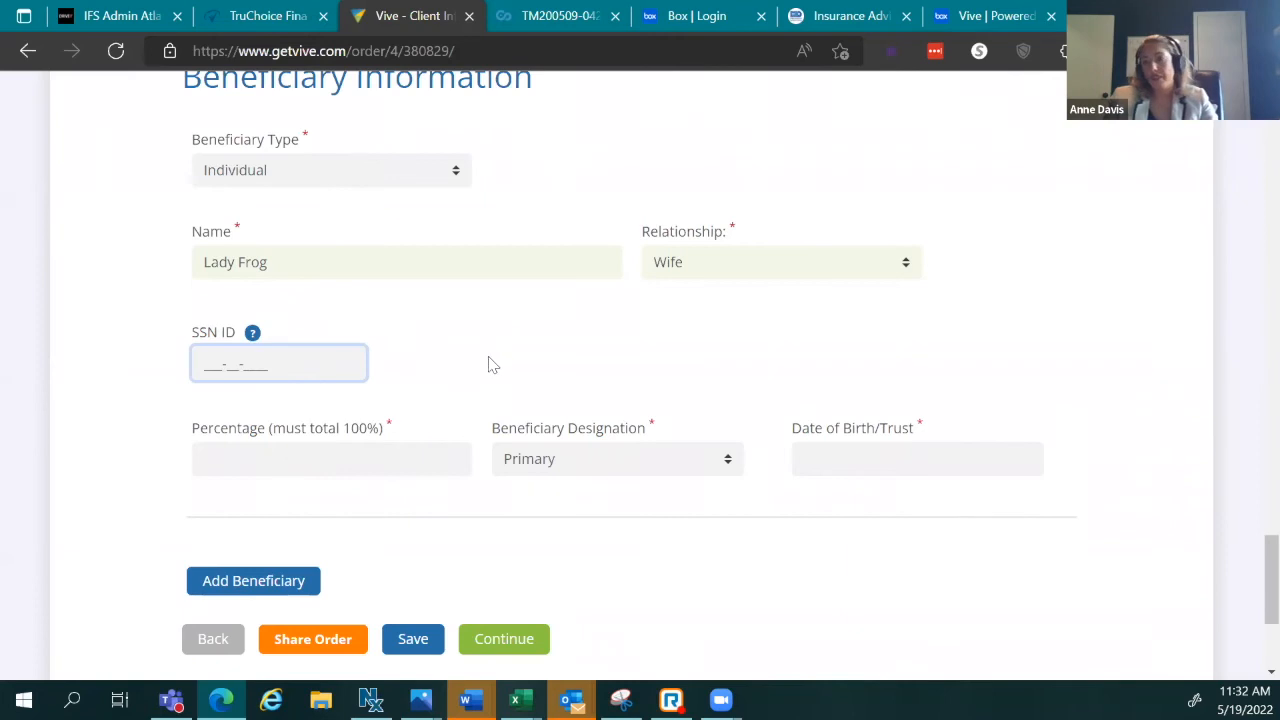
left_click(337, 452)
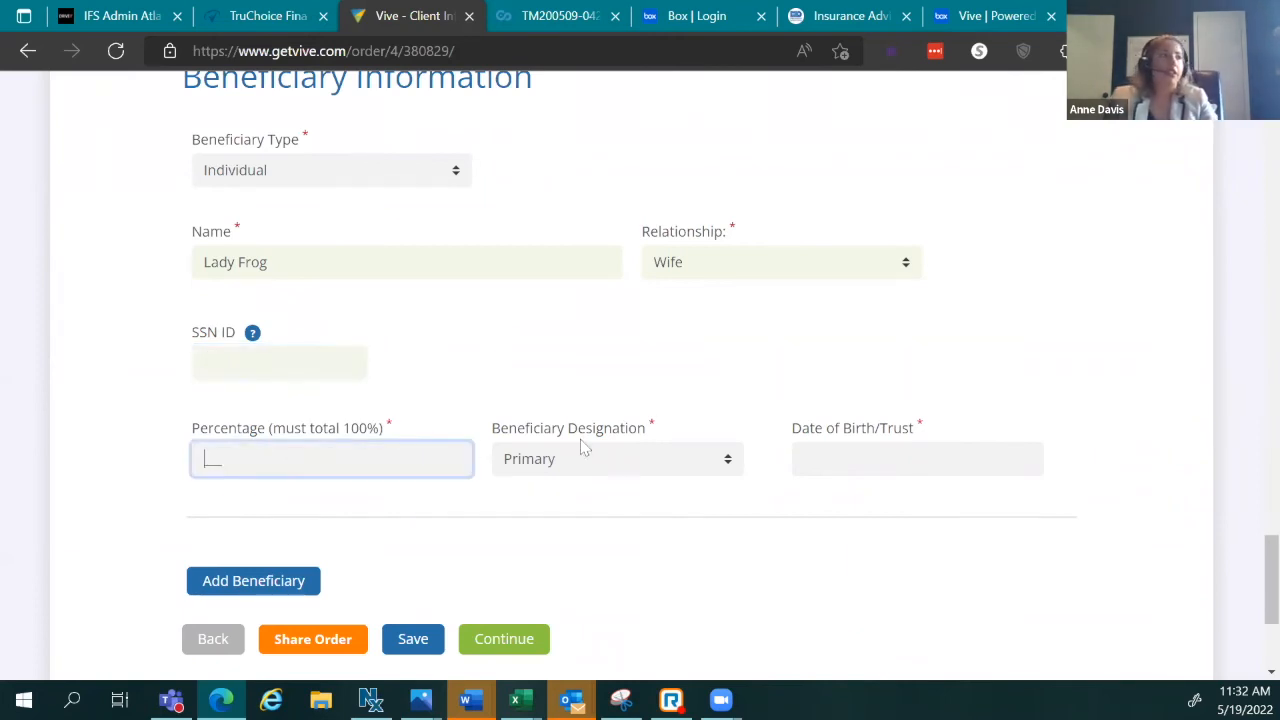
left_click(626, 410)
left_click(814, 458)
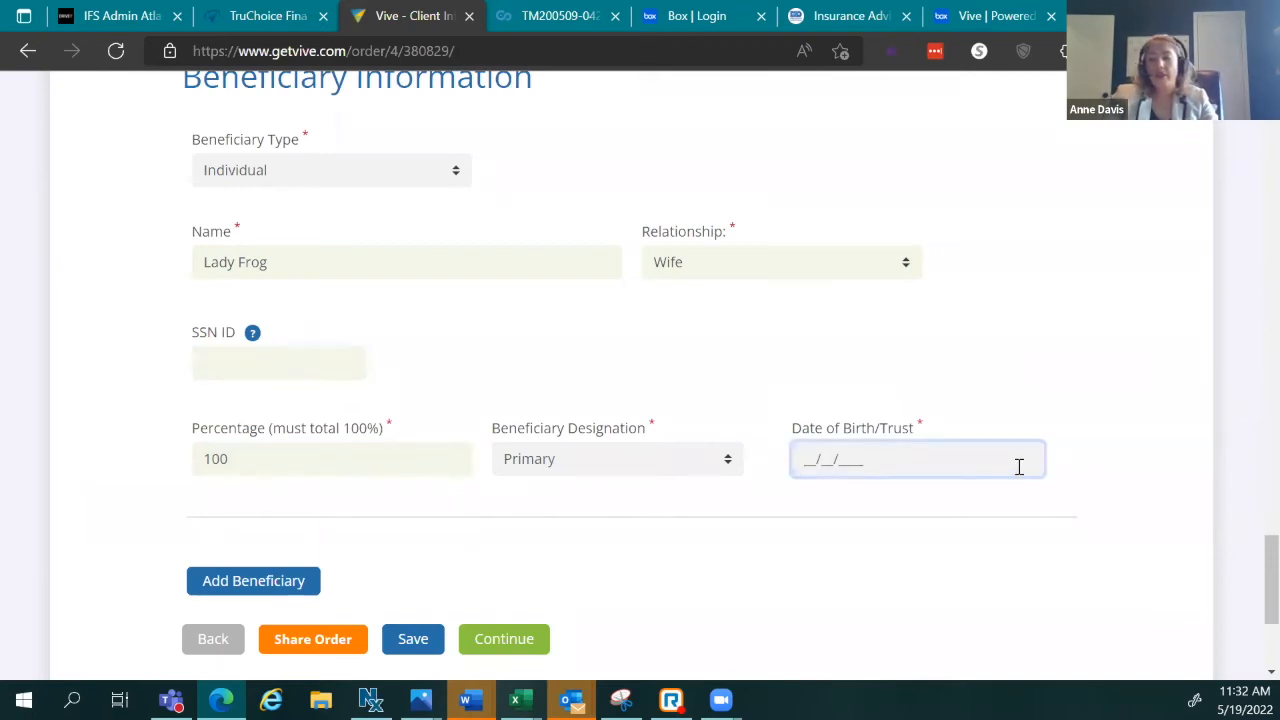
type("08/")
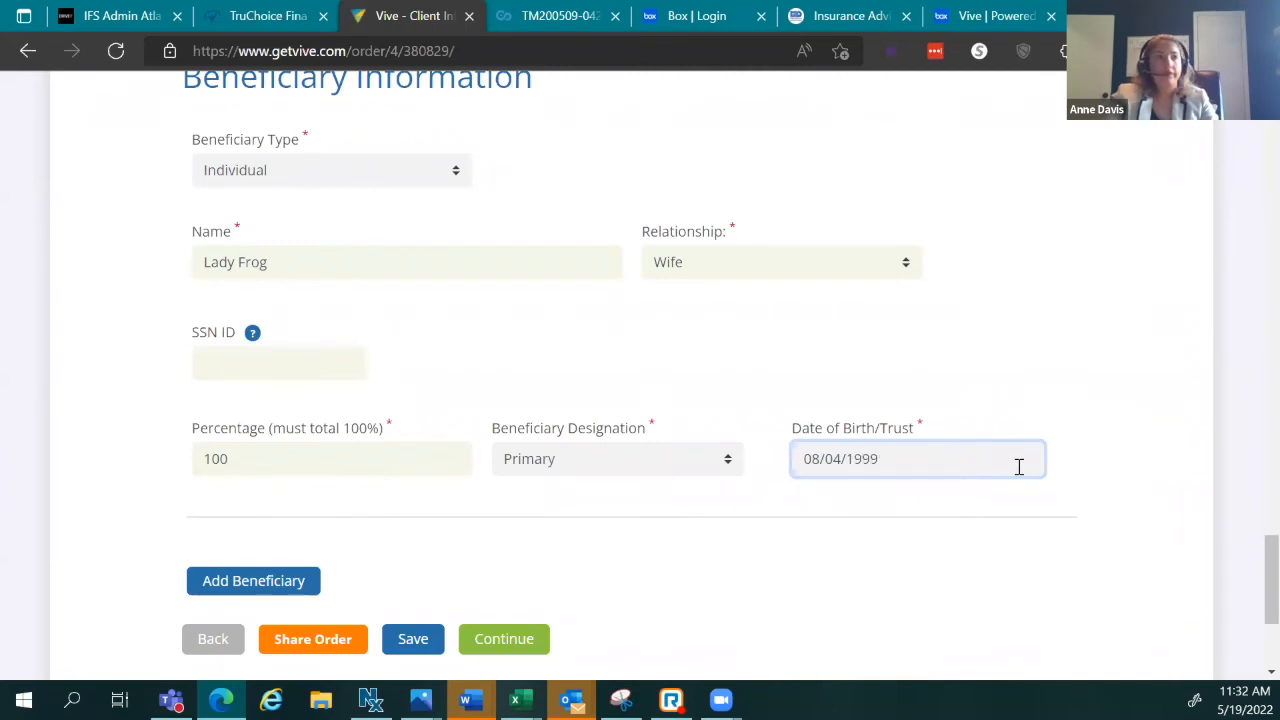
type("04/1990")
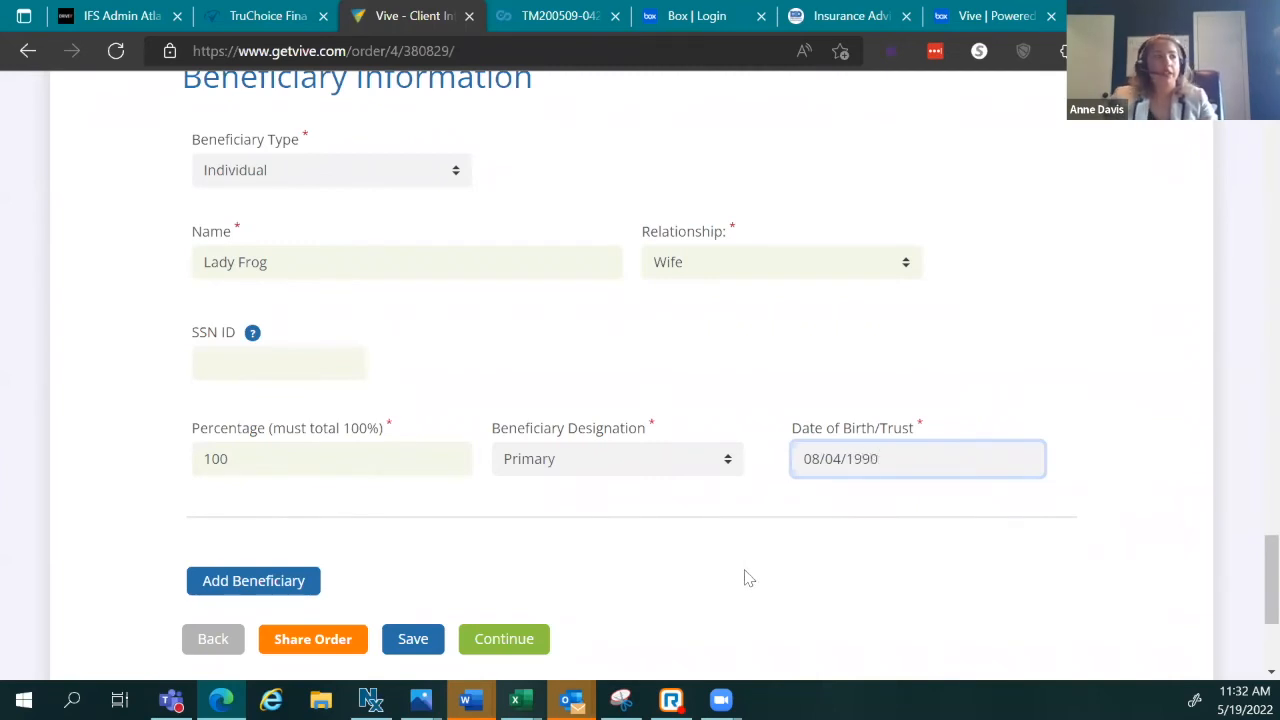
scroll(743, 577, "down", 3)
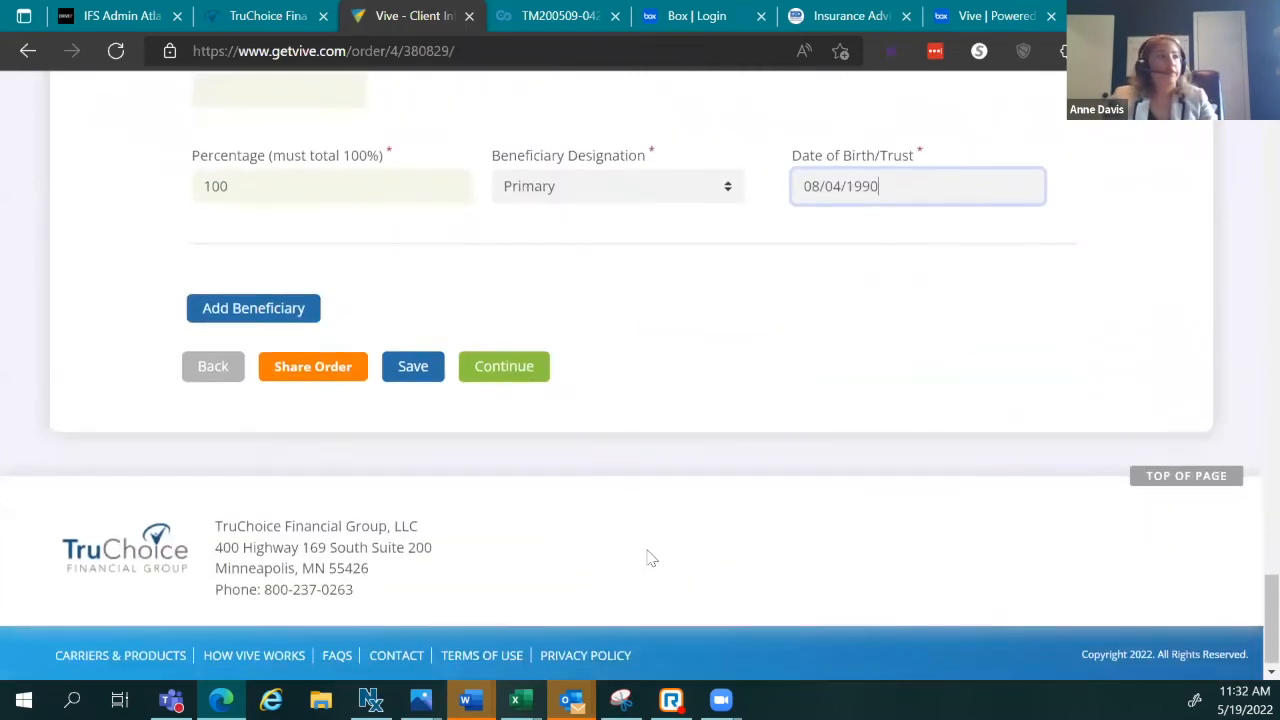
Step: Review the Pruco Essential 20 $300,000 order summary, dismissing Edge's save-data popup, and continue
left_click(528, 370)
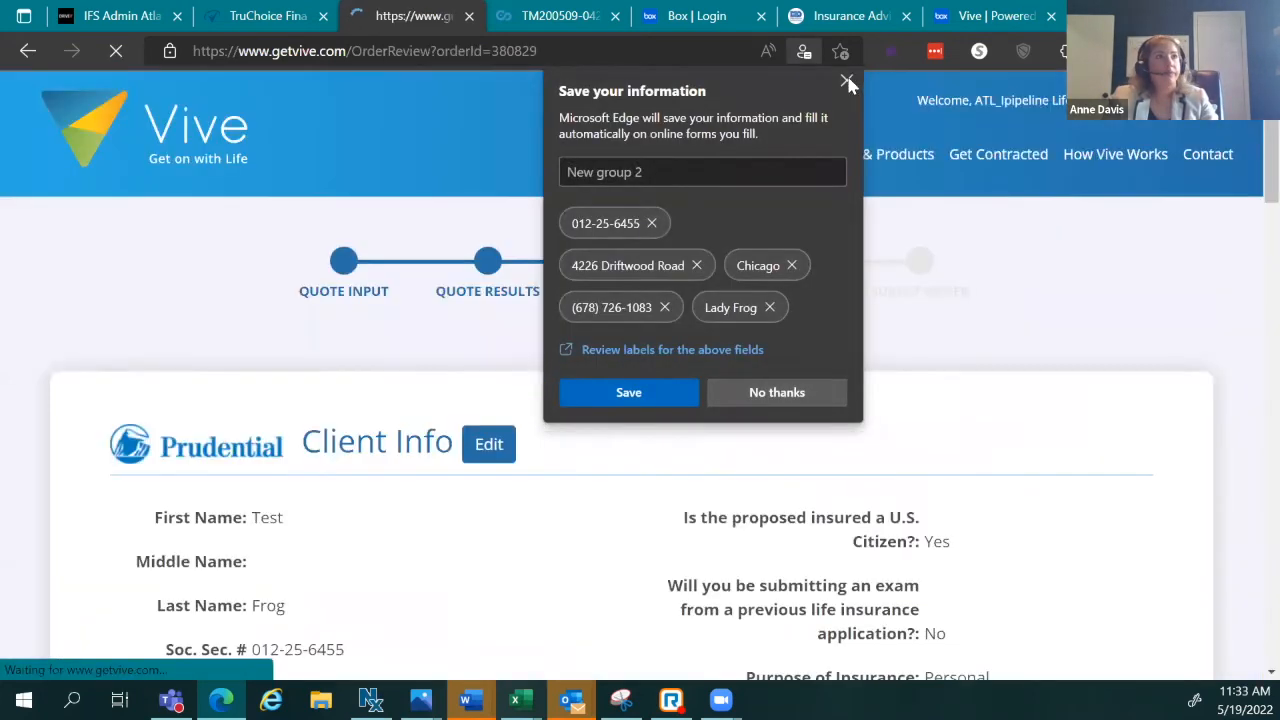
left_click(847, 82)
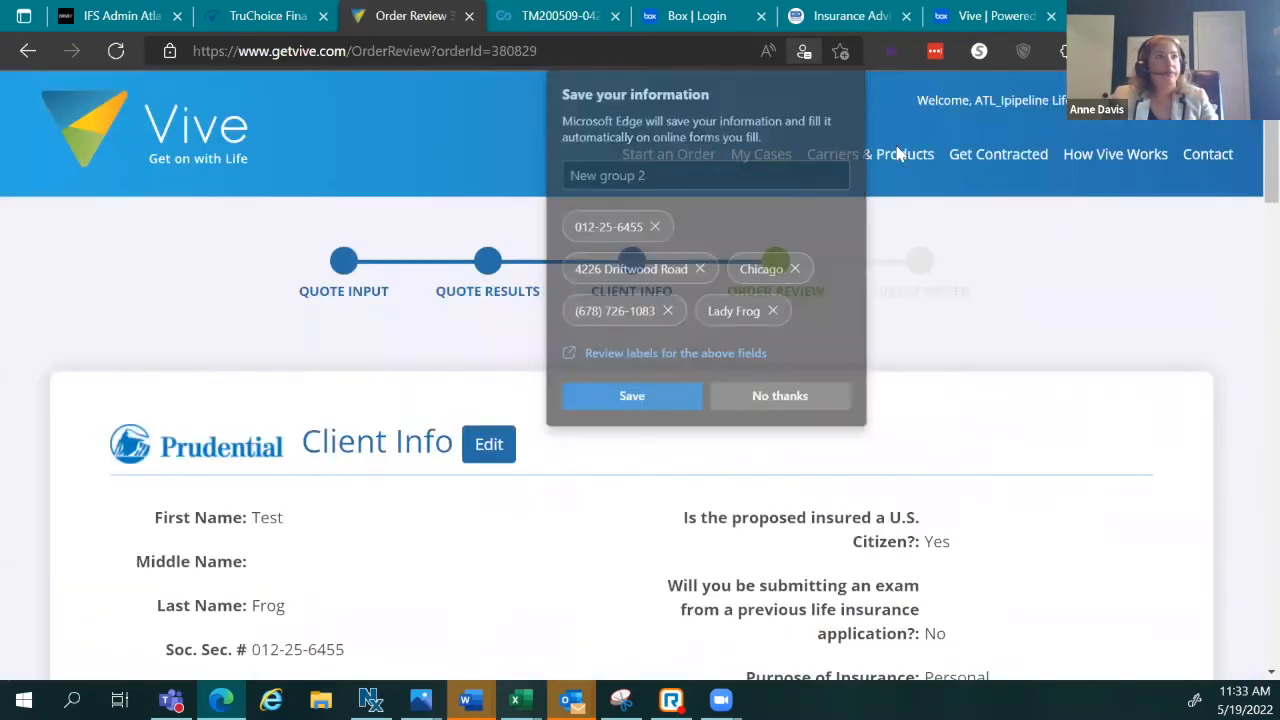
scroll(989, 449, "down", 3)
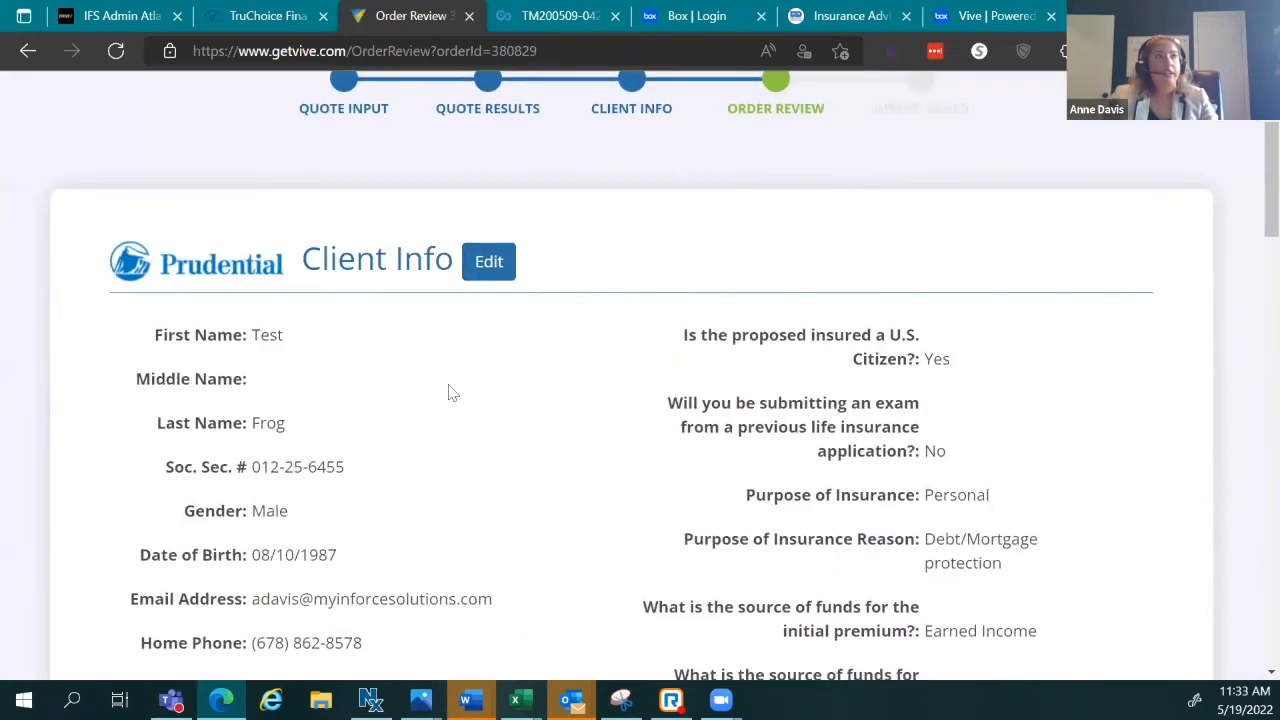
scroll(988, 242, "down", 1)
scroll(988, 242, "down", 2)
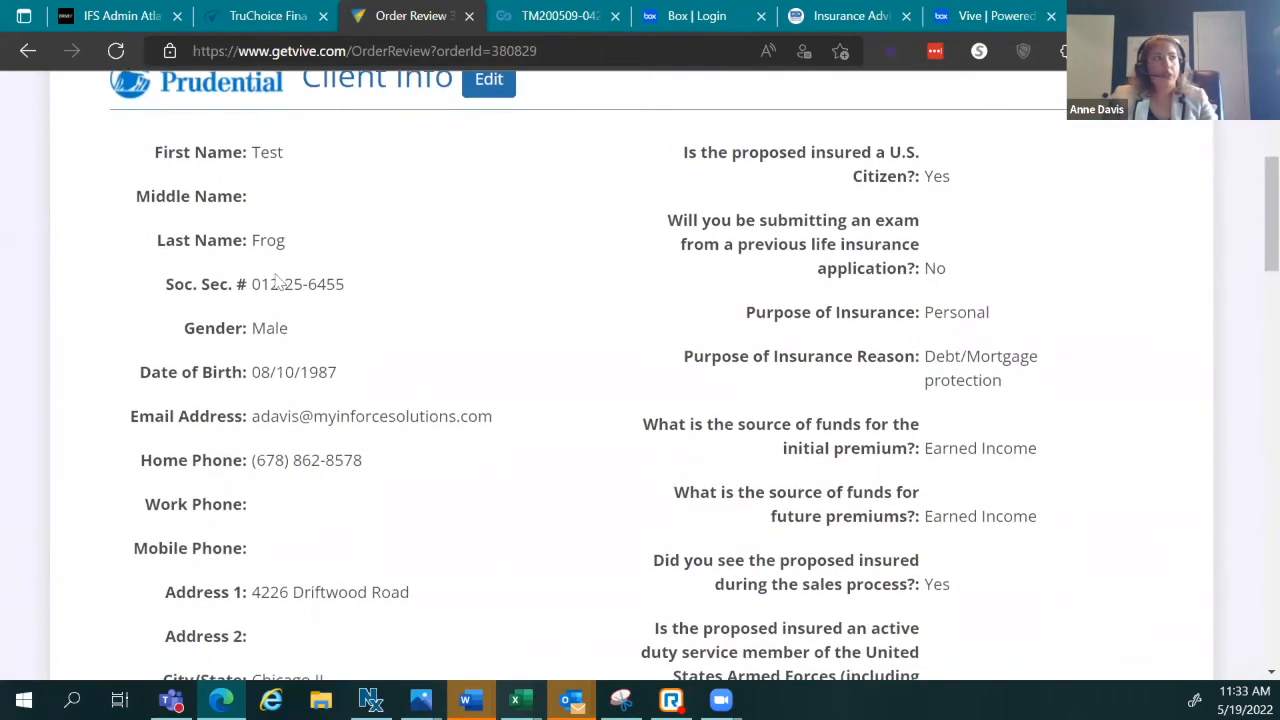
scroll(1023, 494, "up", 1)
scroll(723, 528, "down", 7)
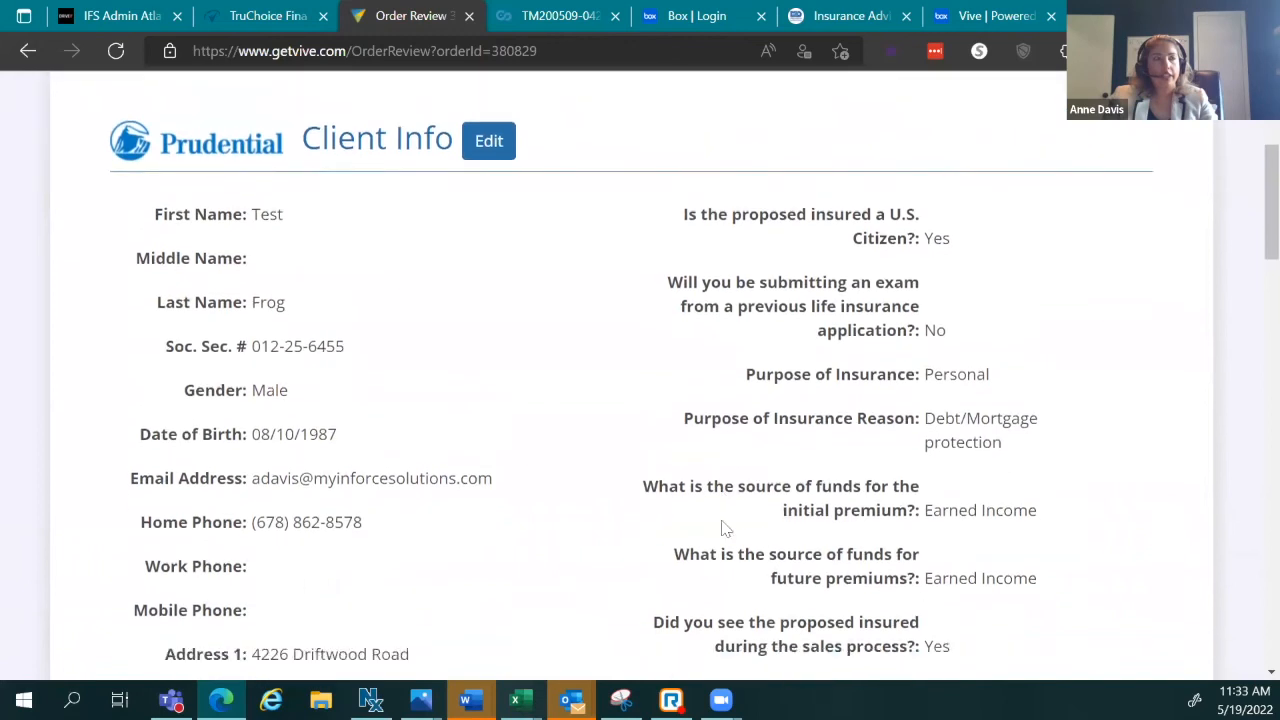
scroll(518, 475, "down", 10)
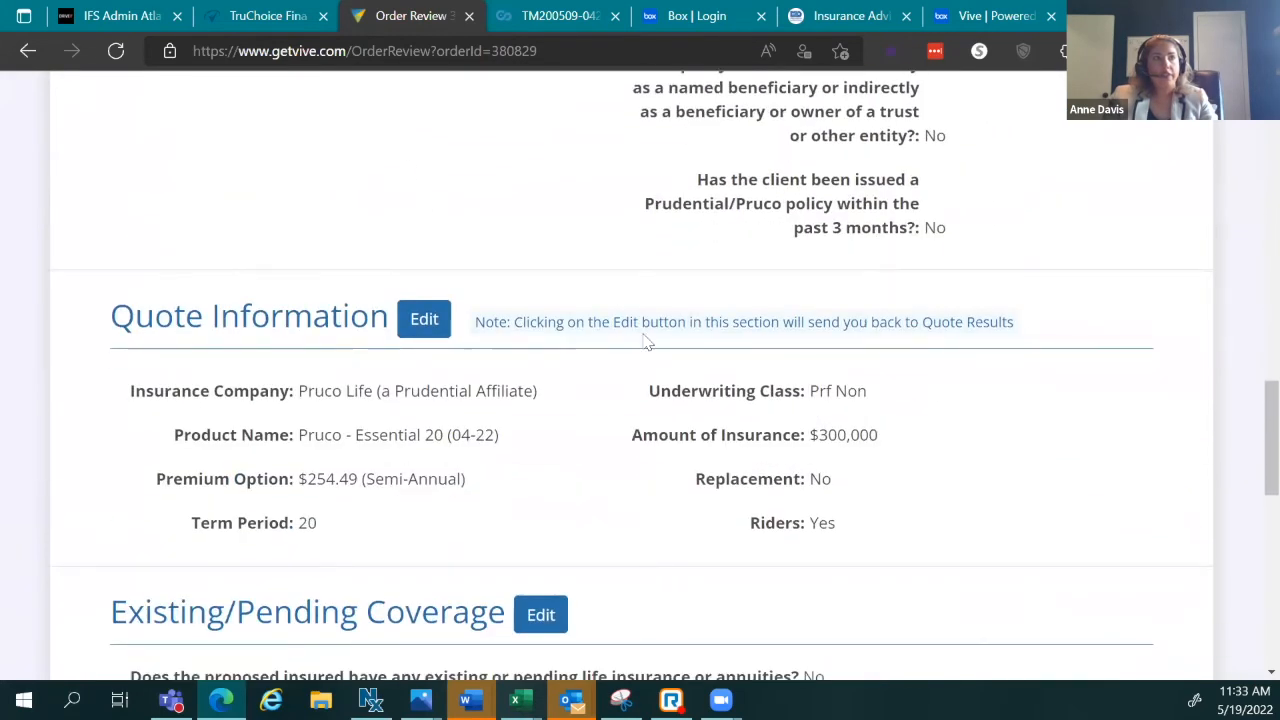
scroll(840, 380, "down", 6)
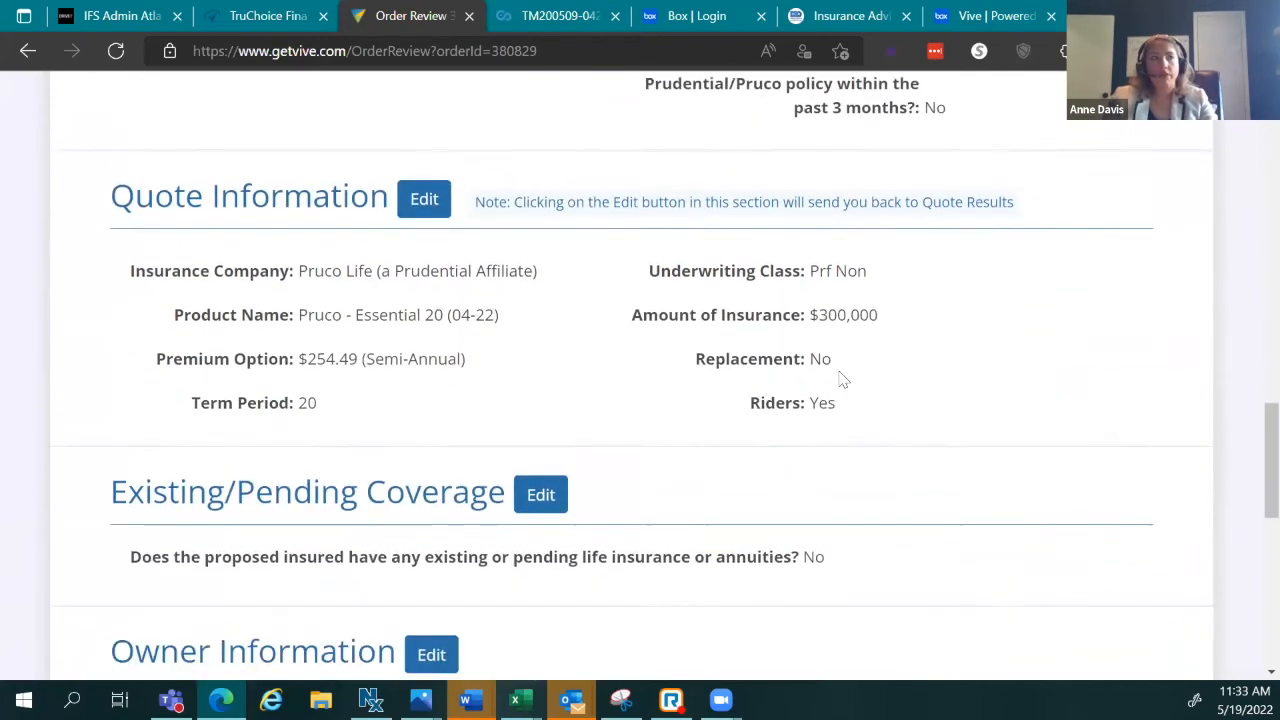
scroll(842, 378, "down", 5)
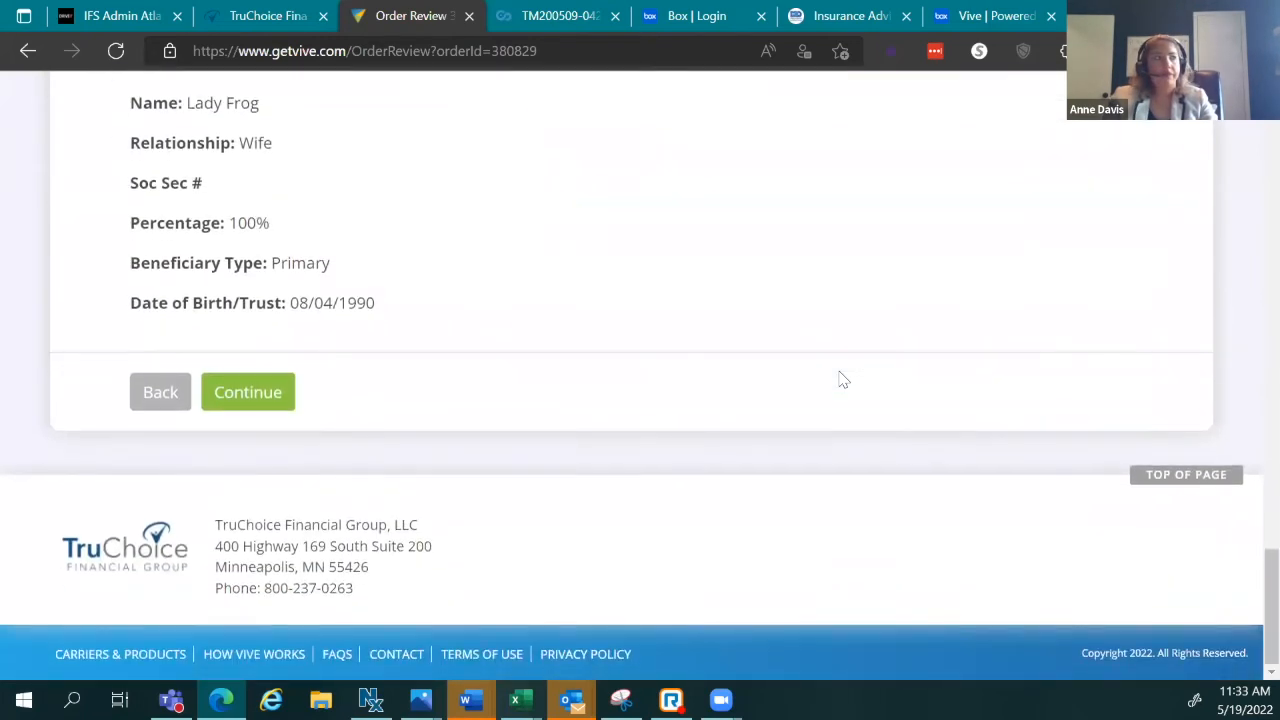
scroll(570, 455, "up", 1)
scroll(570, 455, "up", 15)
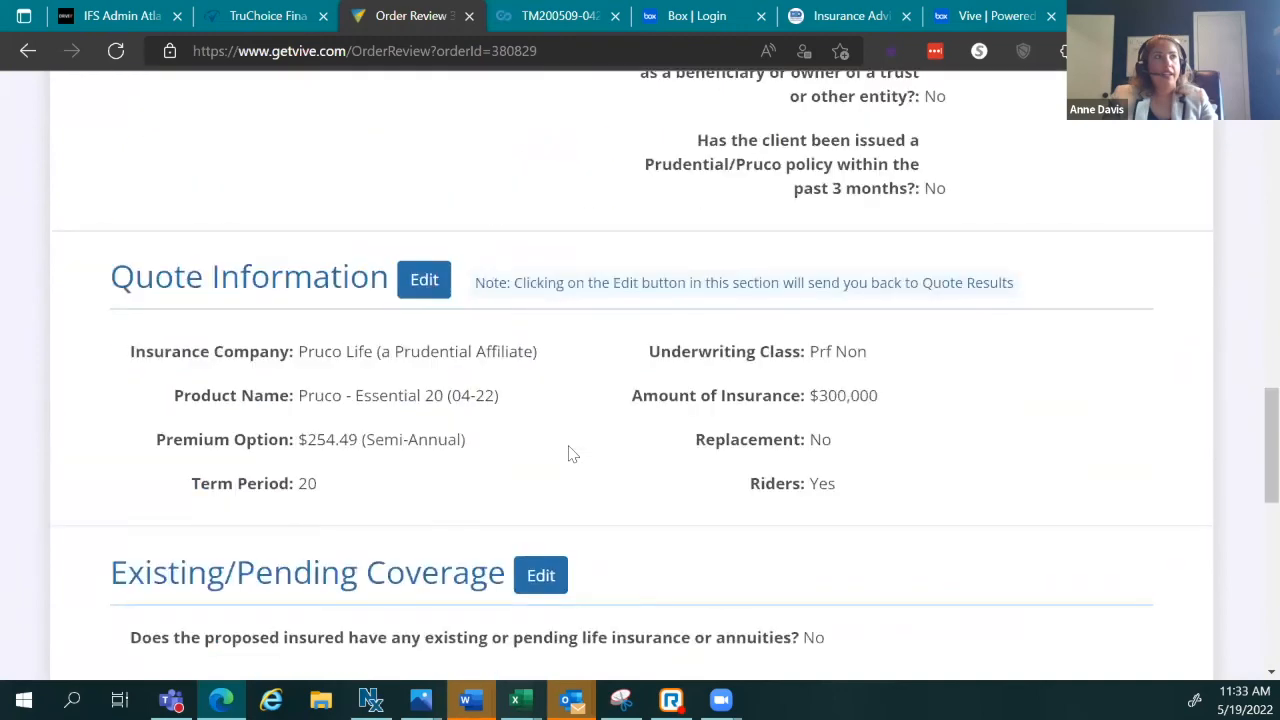
scroll(886, 396, "down", 12)
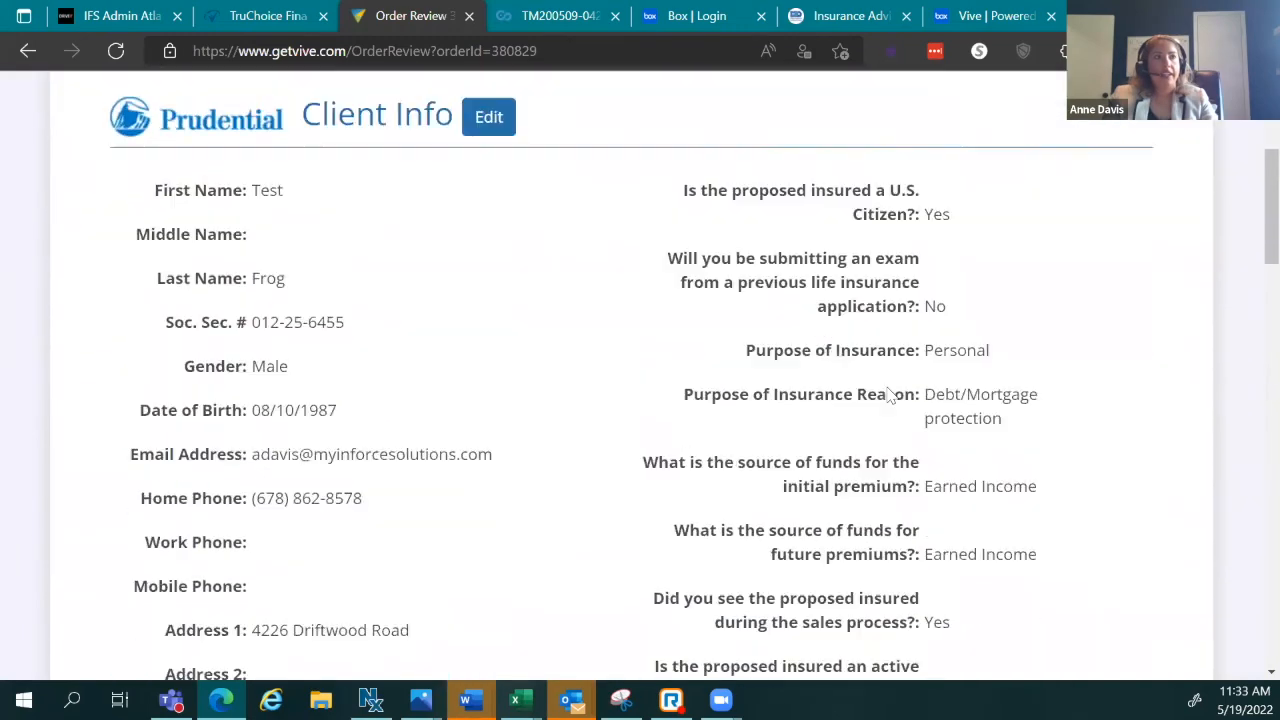
scroll(886, 397, "down", 15)
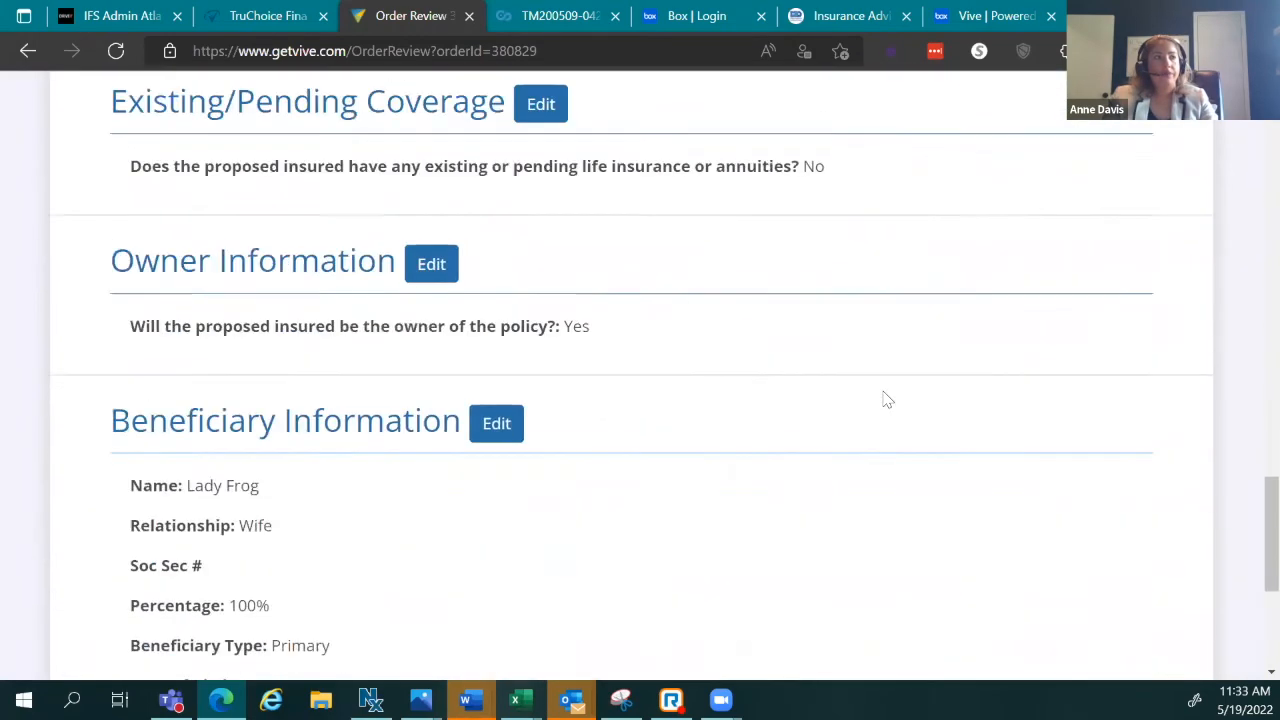
left_click(277, 468)
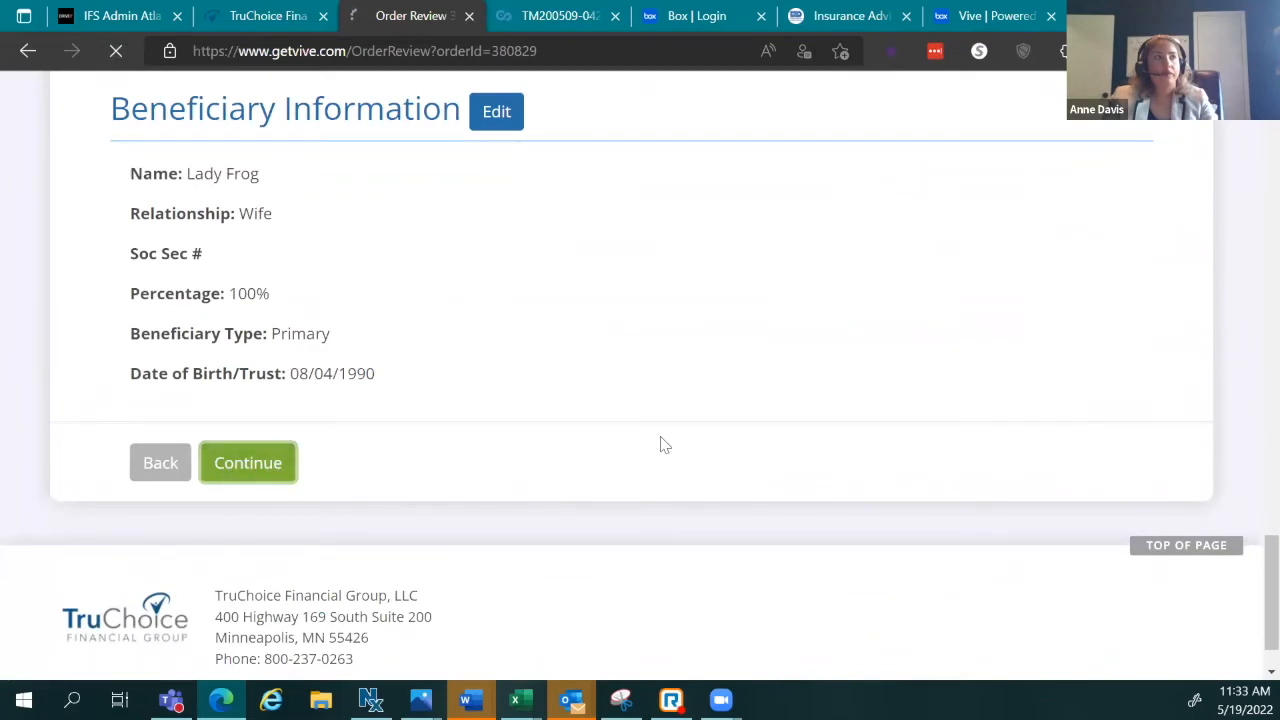
Step: Scroll through the Submit Order page's split-commission and policy delivery questions
scroll(757, 429, "down", 3)
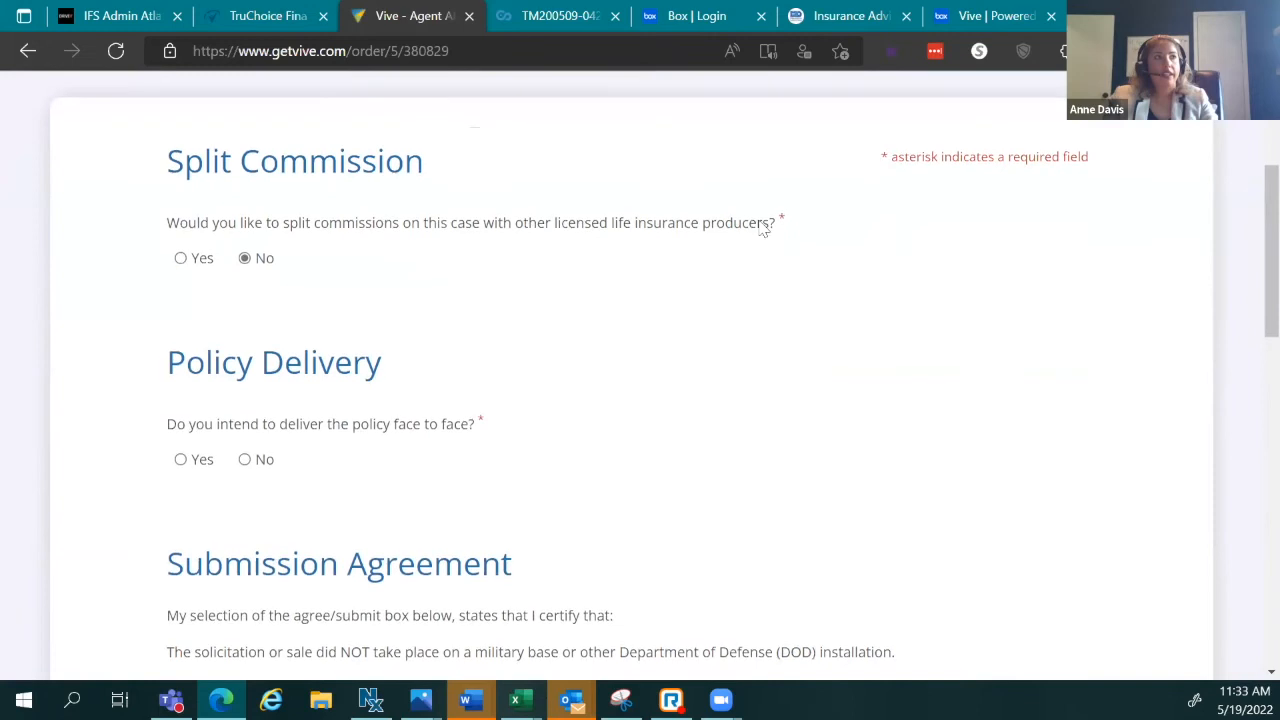
scroll(937, 371, "up", 1)
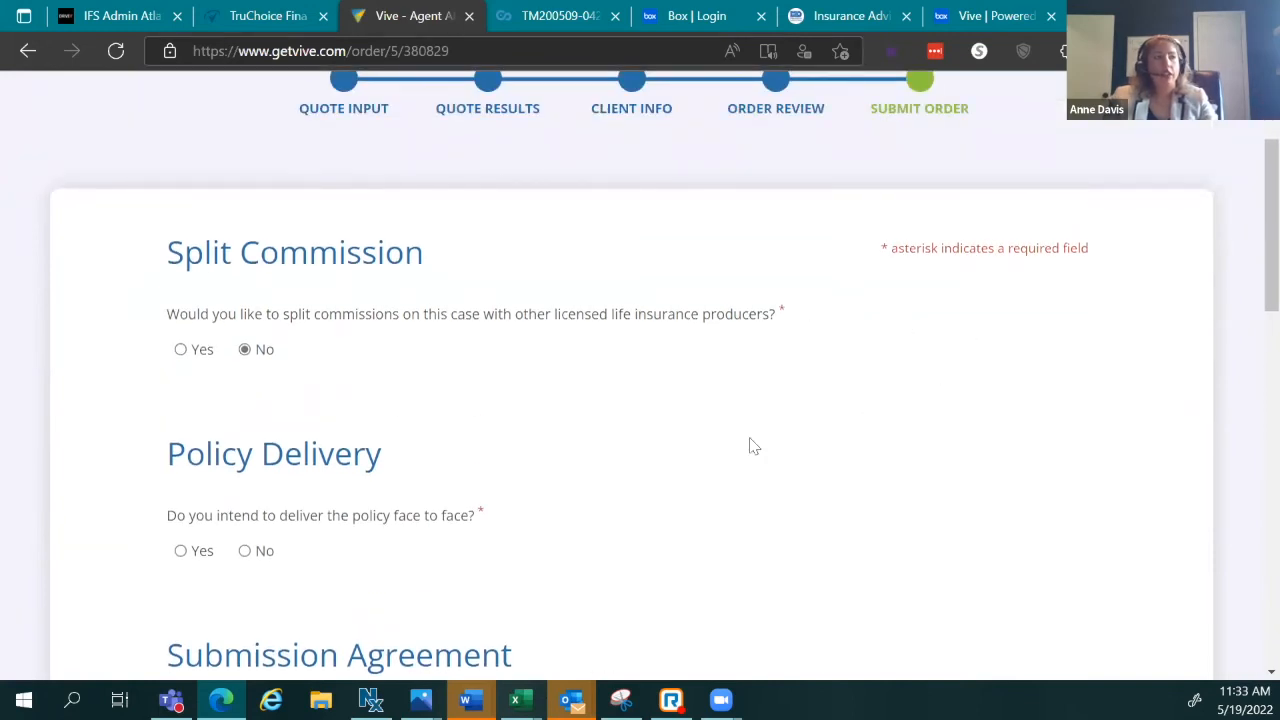
scroll(668, 519, "down", 2)
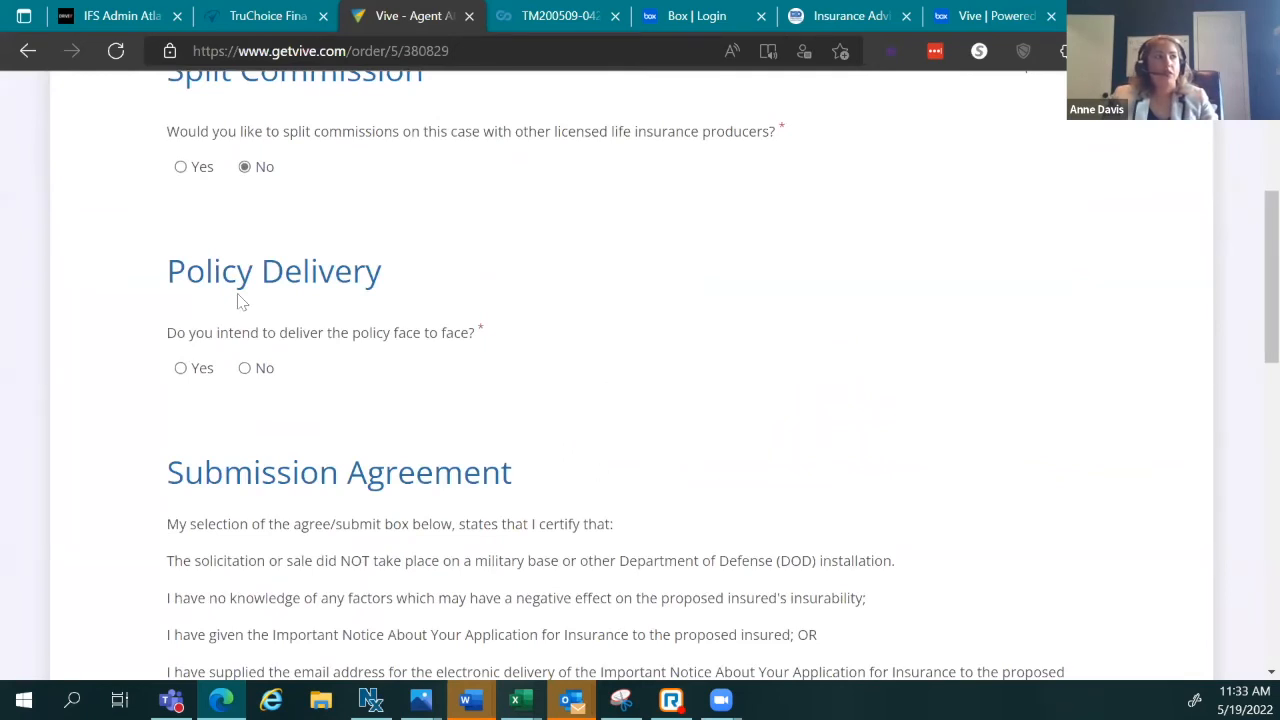
scroll(400, 298, "up", 2)
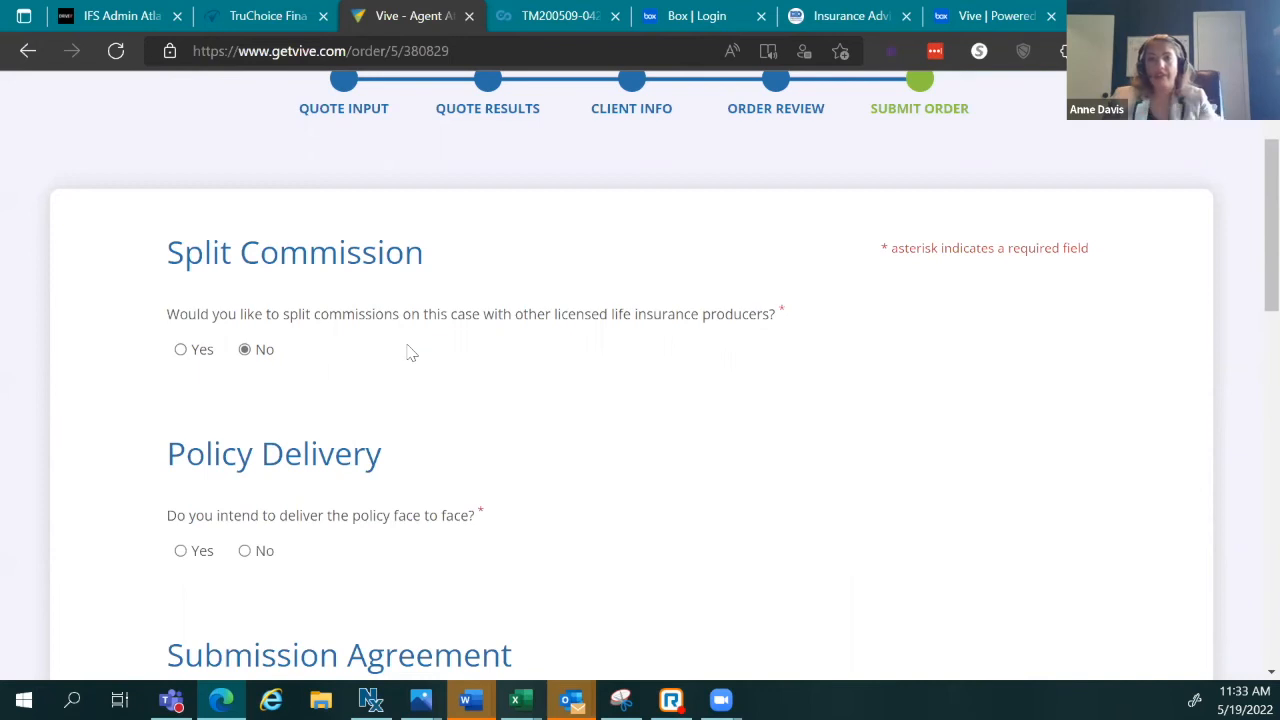
scroll(354, 358, "down", 3)
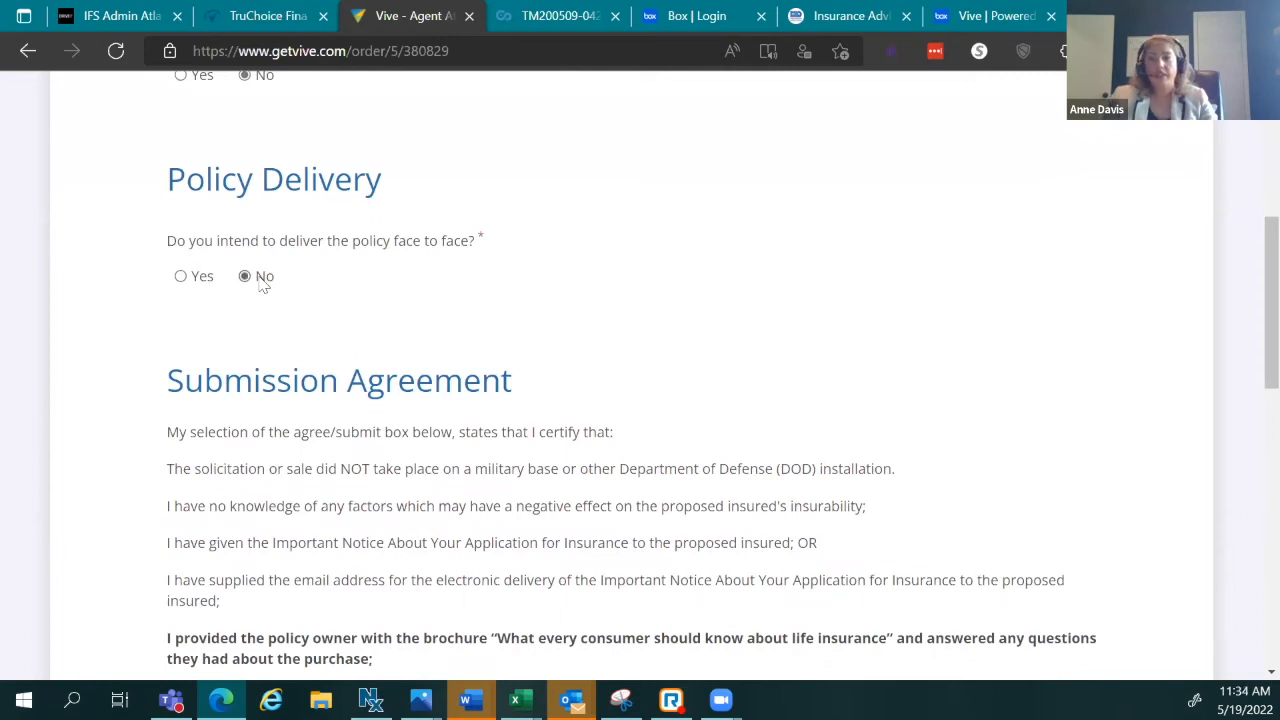
scroll(537, 306, "down", 4)
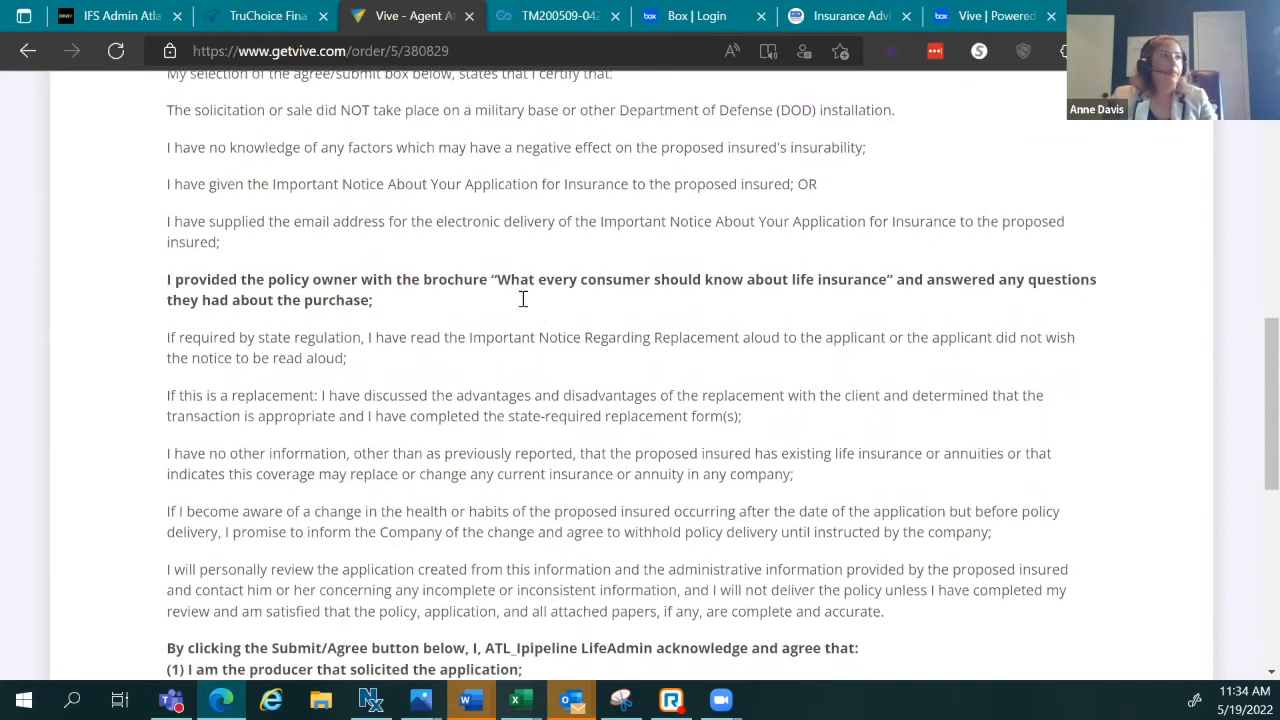
scroll(522, 299, "up", 4)
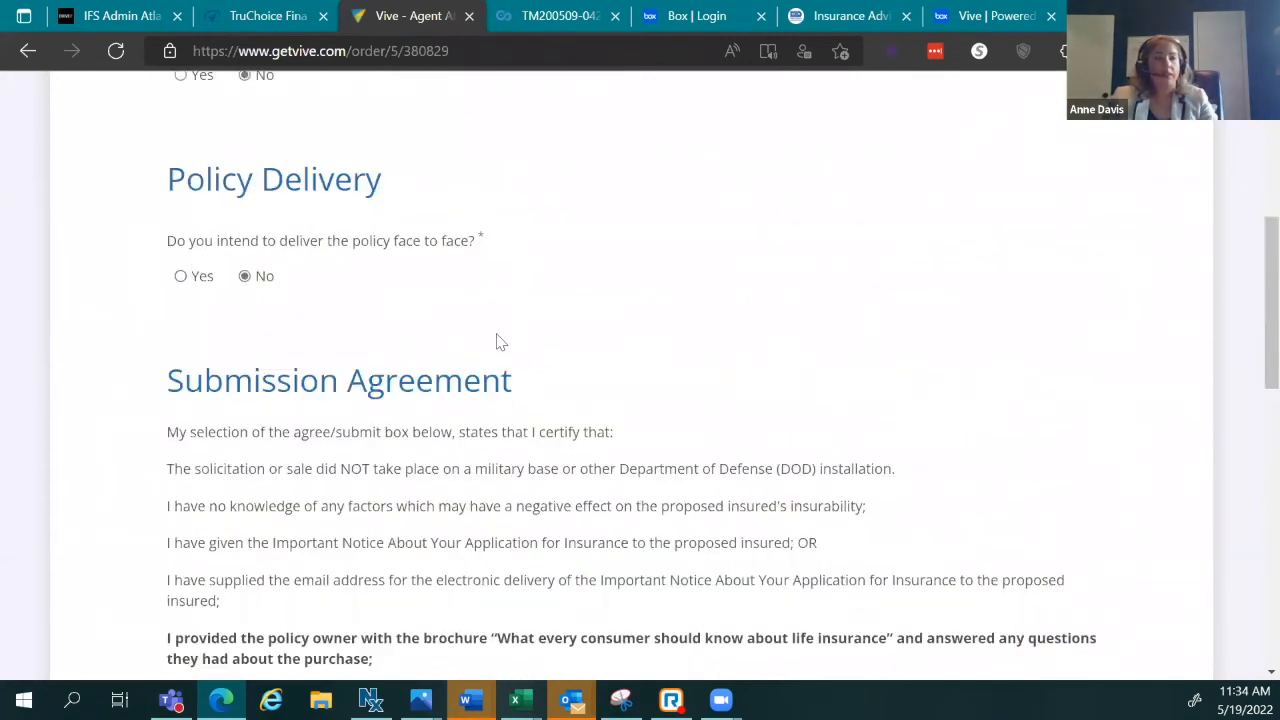
scroll(480, 344, "down", 3)
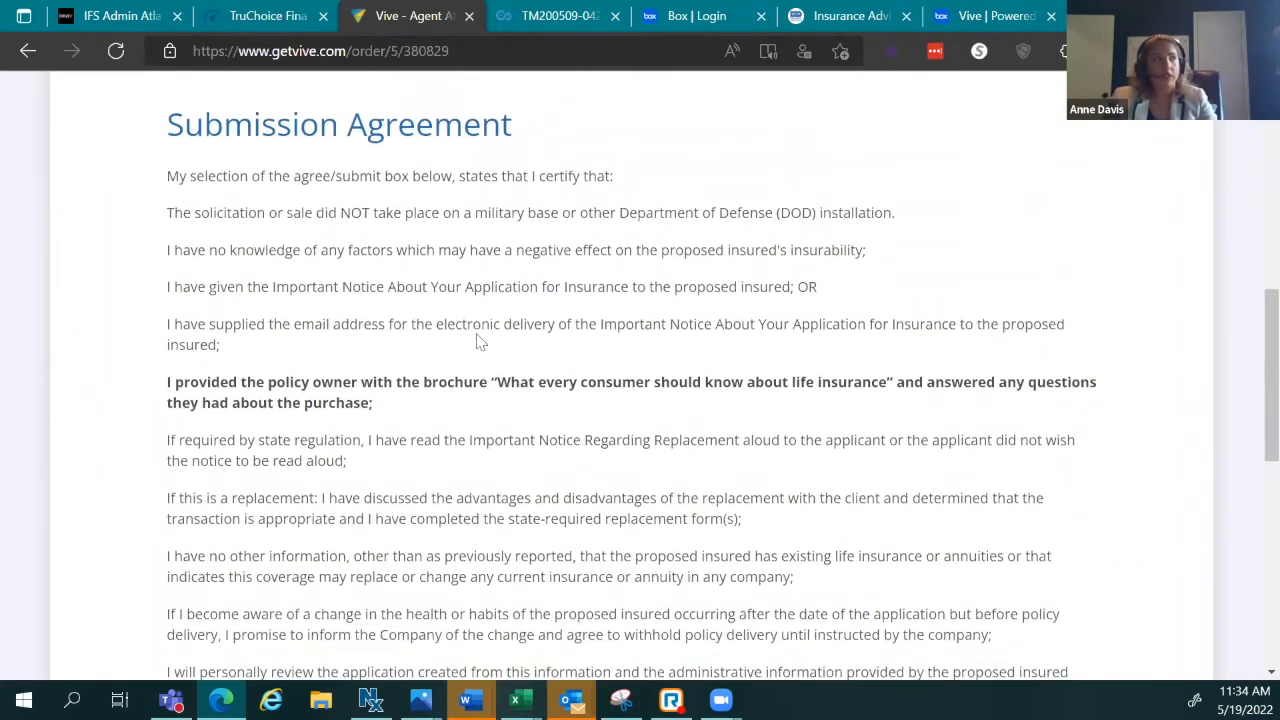
scroll(478, 343, "down", 6)
scroll(478, 336, "up", 3)
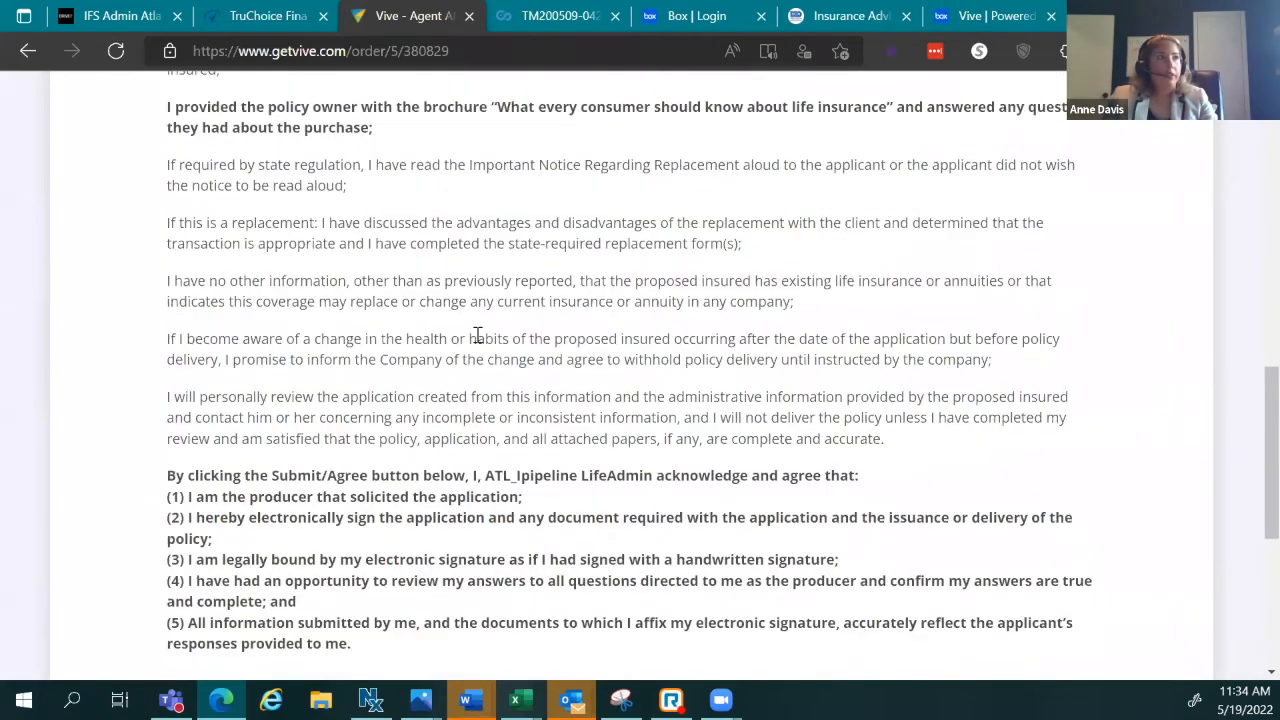
scroll(478, 336, "up", 5)
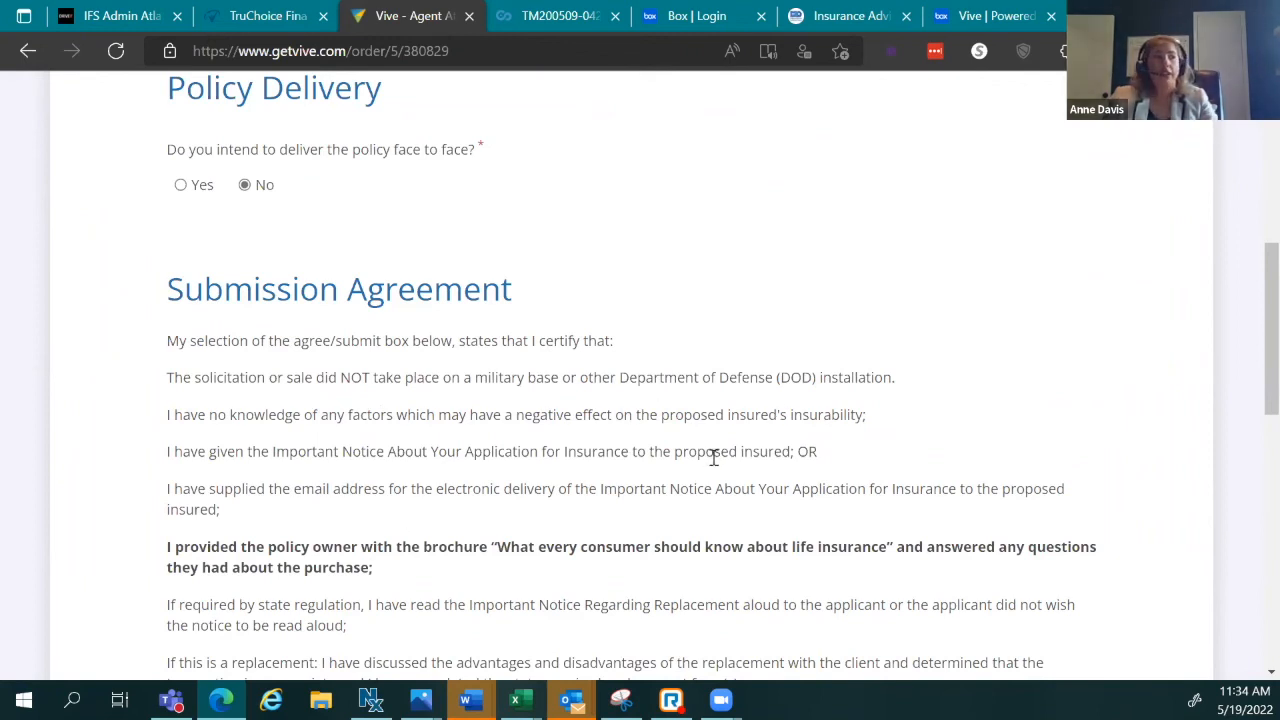
scroll(714, 456, "down", 1)
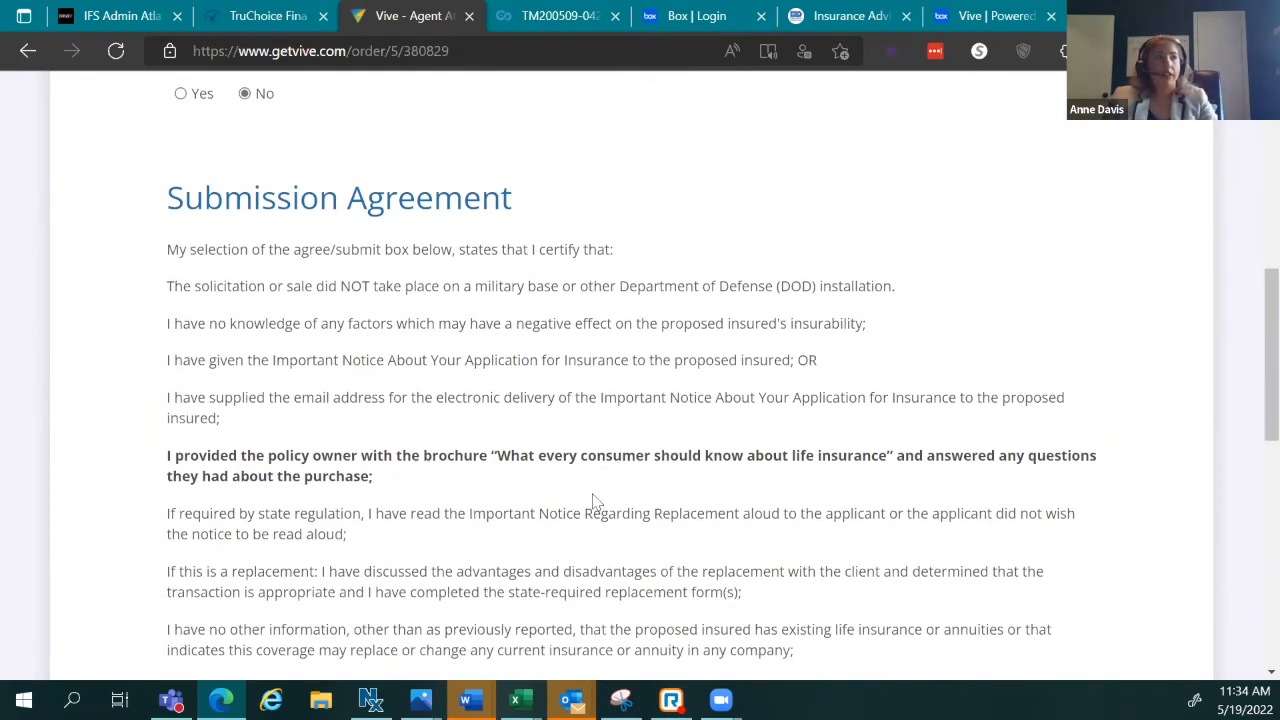
scroll(600, 490, "down", 2)
scroll(593, 494, "down", 3)
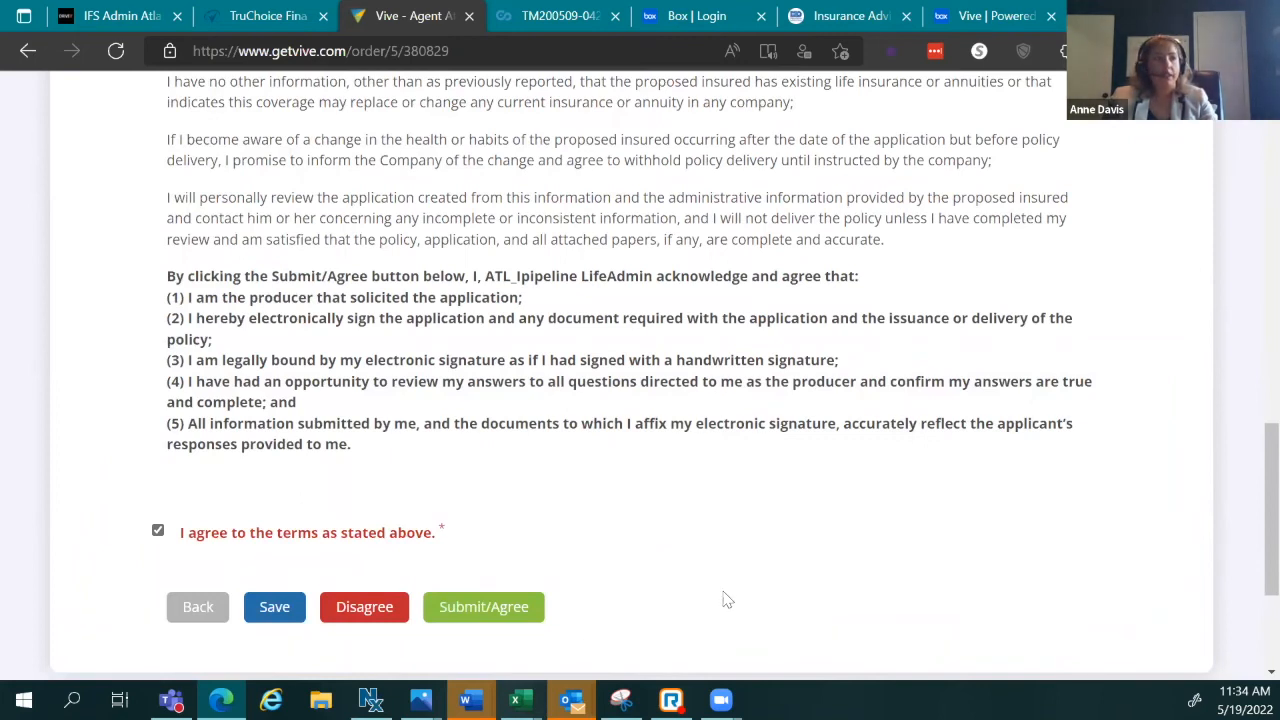
scroll(958, 463, "down", 2)
scroll(930, 450, "down", 1)
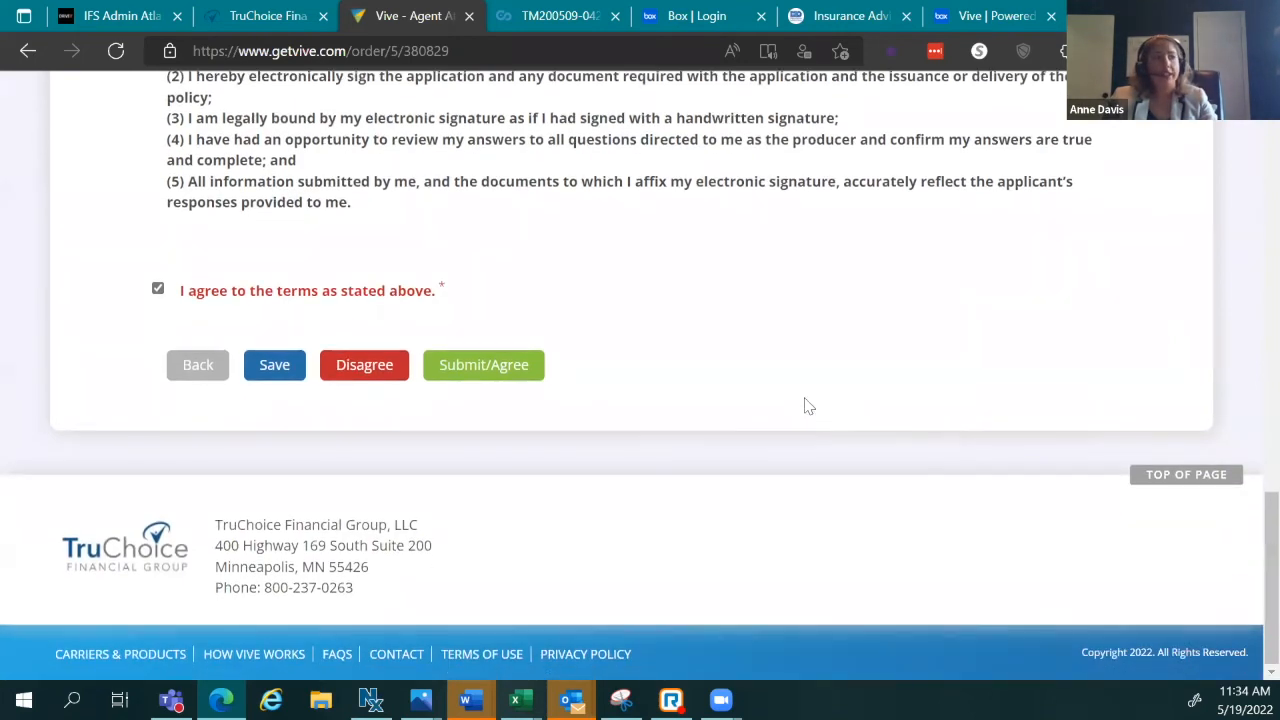
scroll(810, 404, "up", 6)
scroll(824, 404, "up", 6)
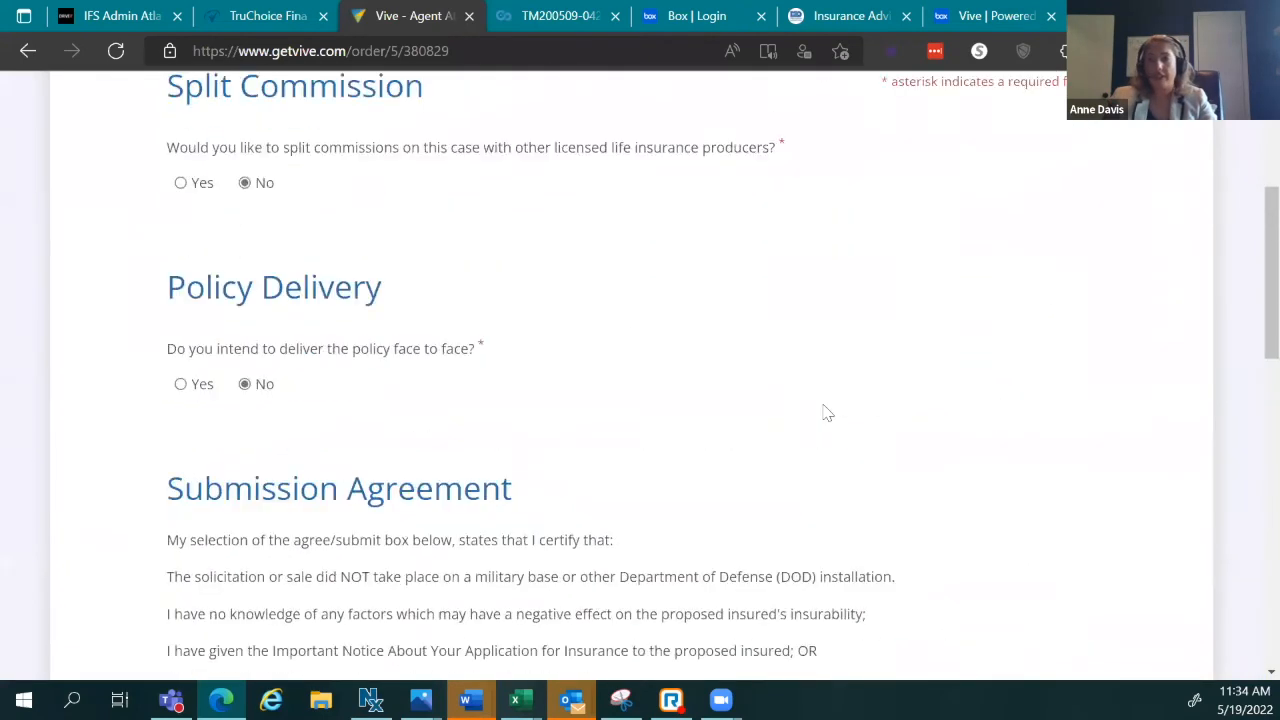
scroll(826, 420, "up", 1)
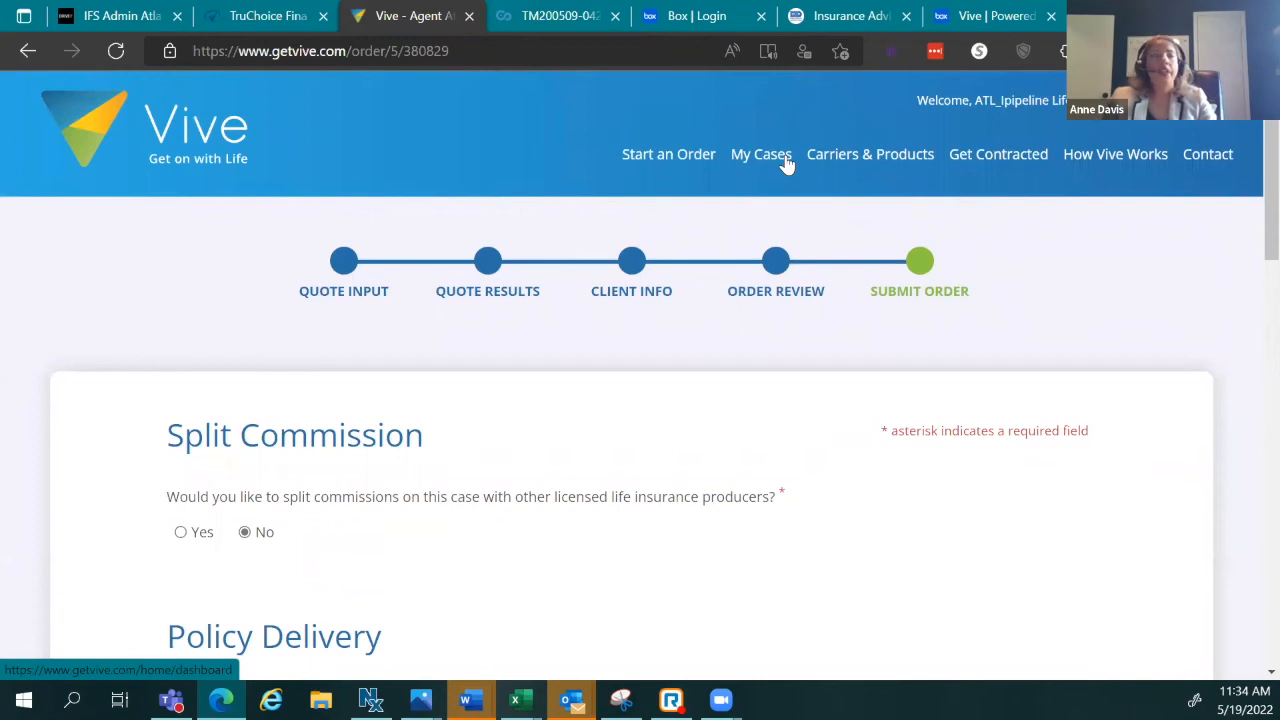
Step: Leave the order page for My Cases and browse the 77 pending cases in Case Status
left_click(787, 163)
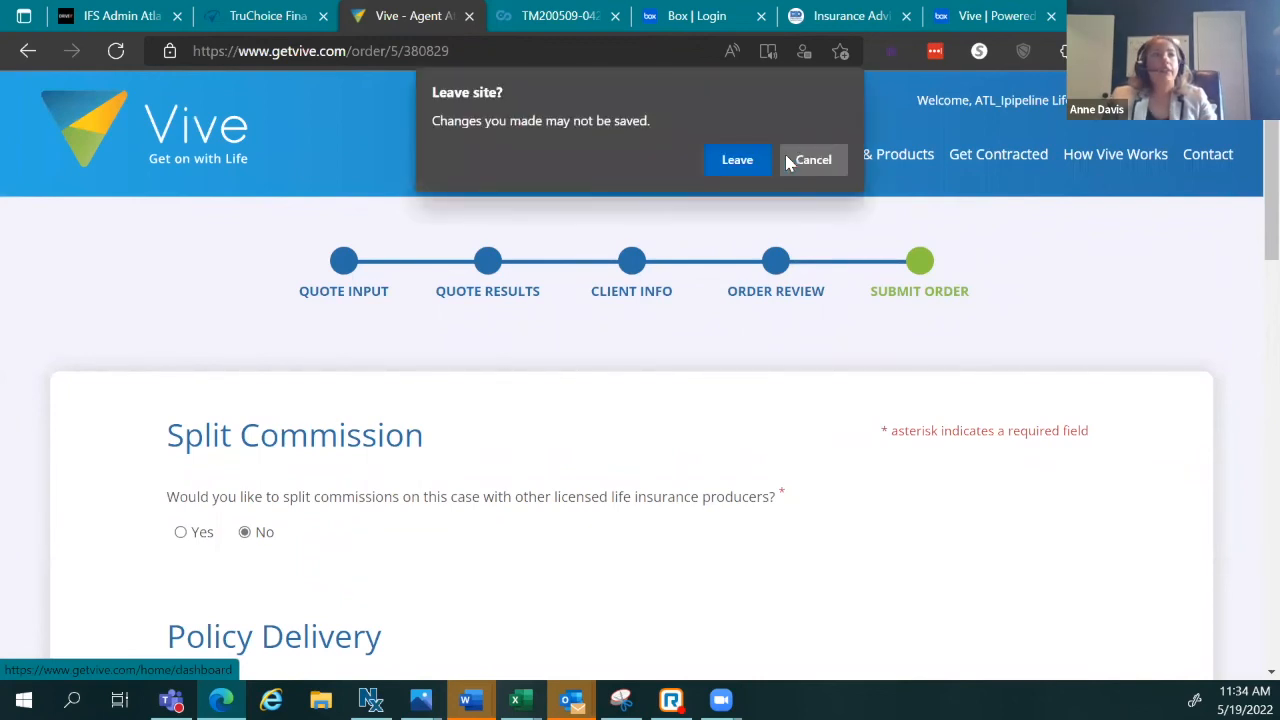
left_click(731, 163)
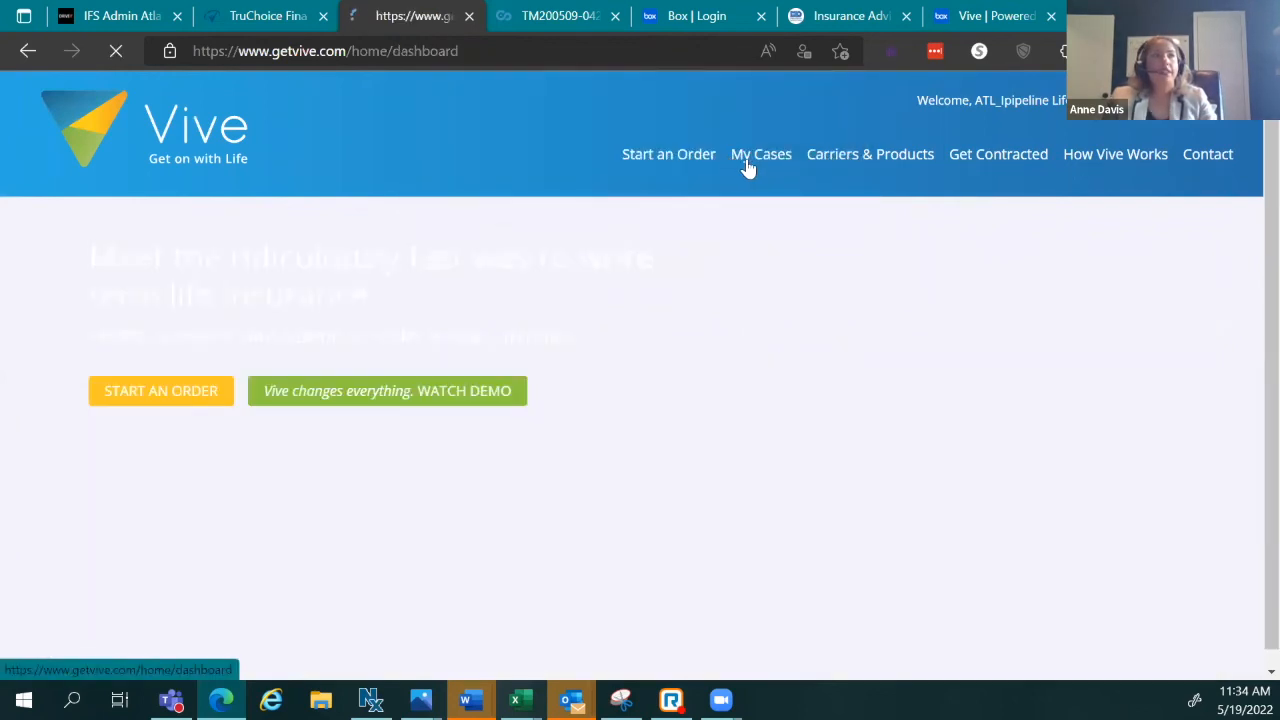
scroll(745, 312, "down", 2)
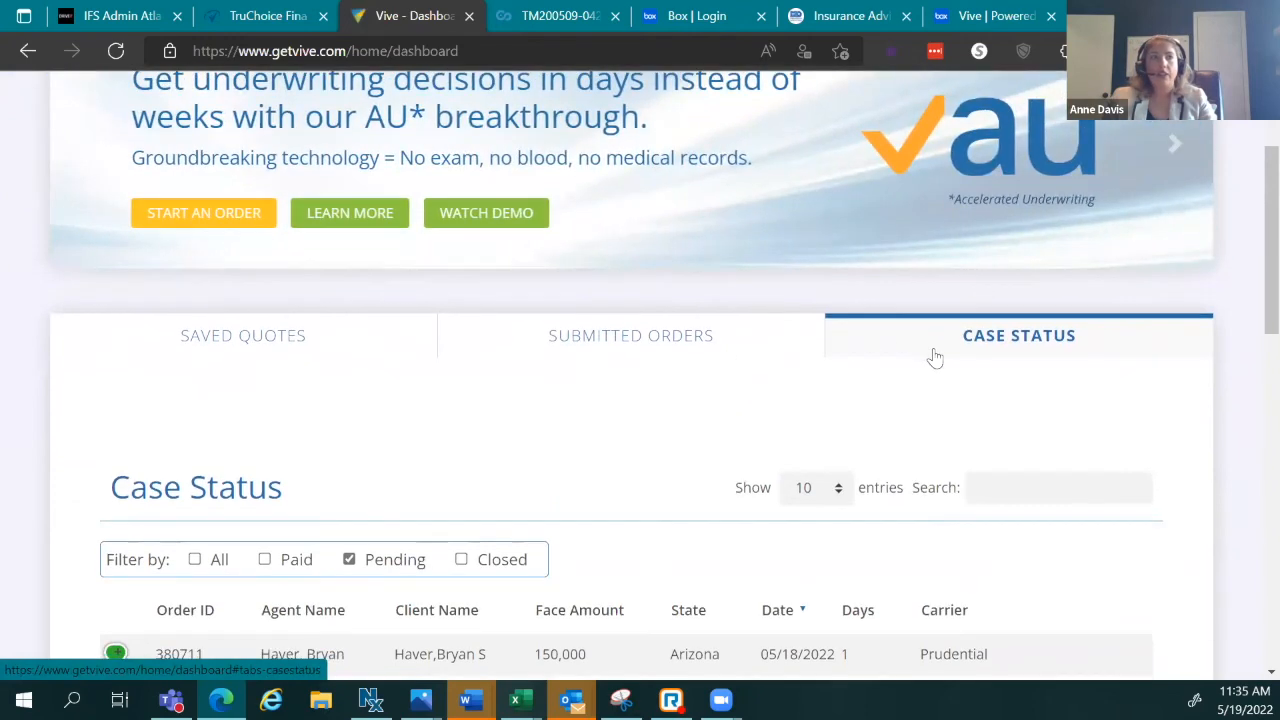
scroll(935, 358, "down", 7)
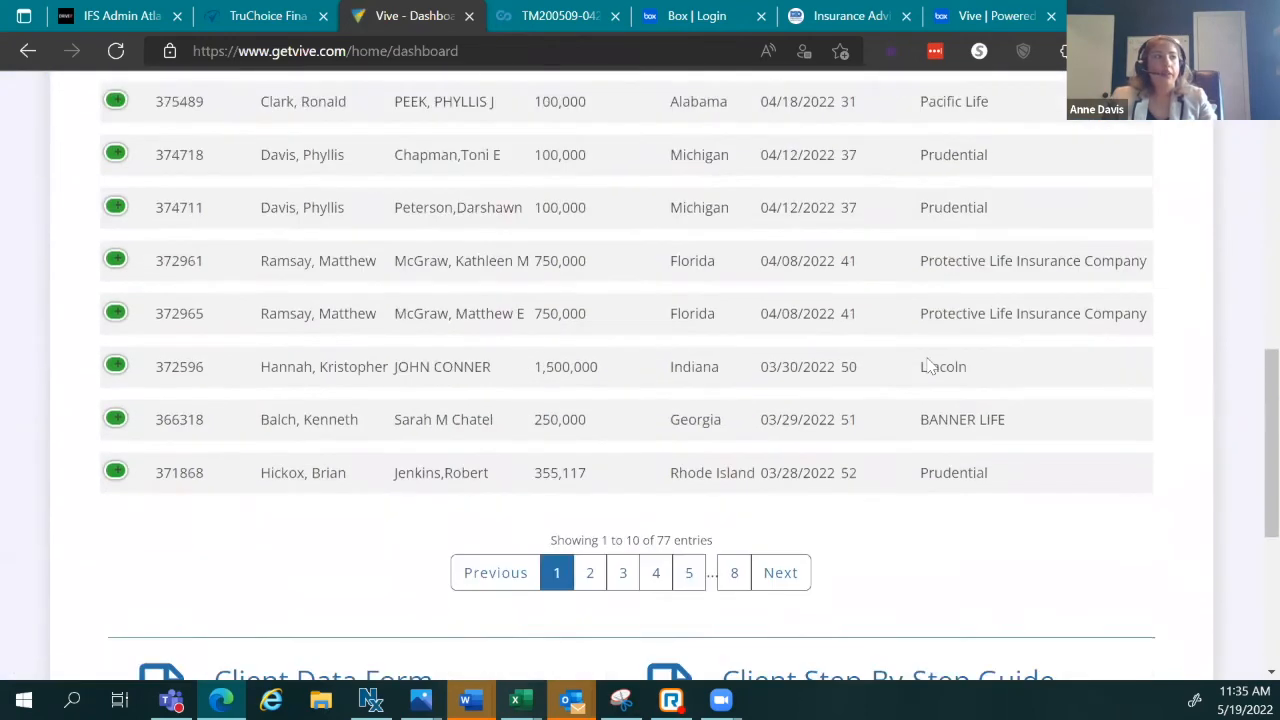
scroll(900, 340, "down", 2)
scroll(871, 317, "up", 4)
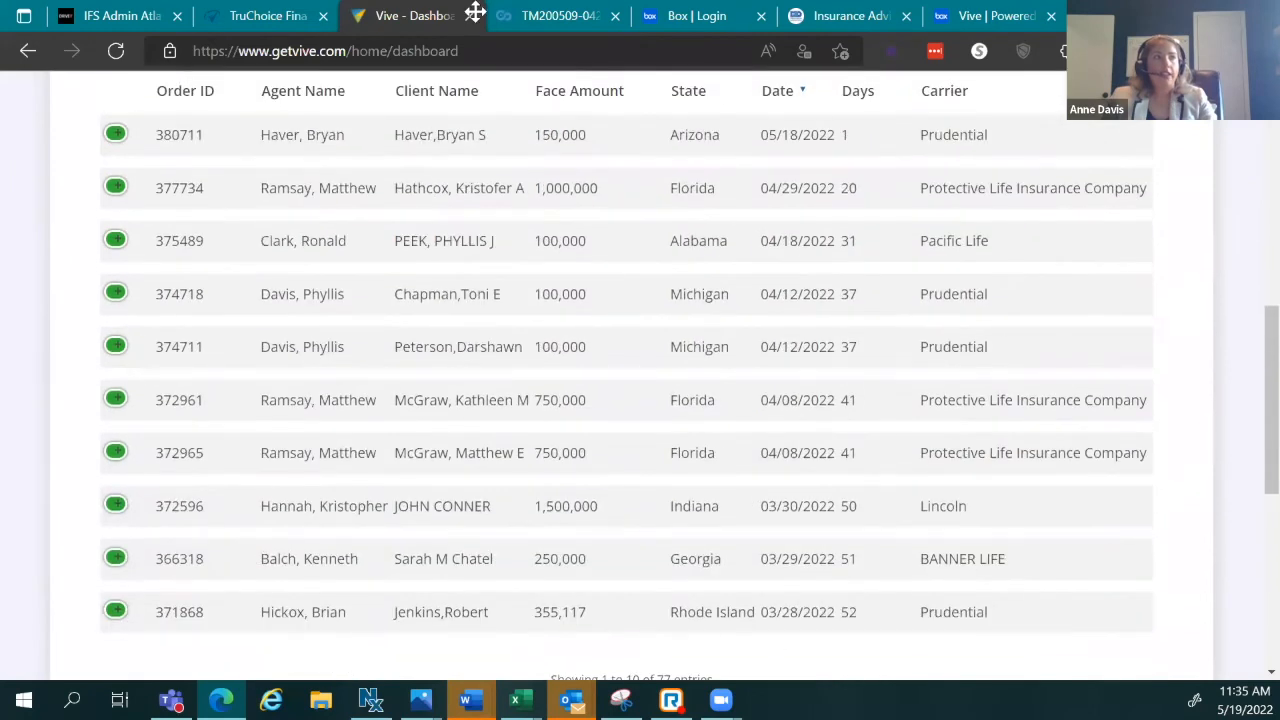
scroll(807, 314, "down", 5)
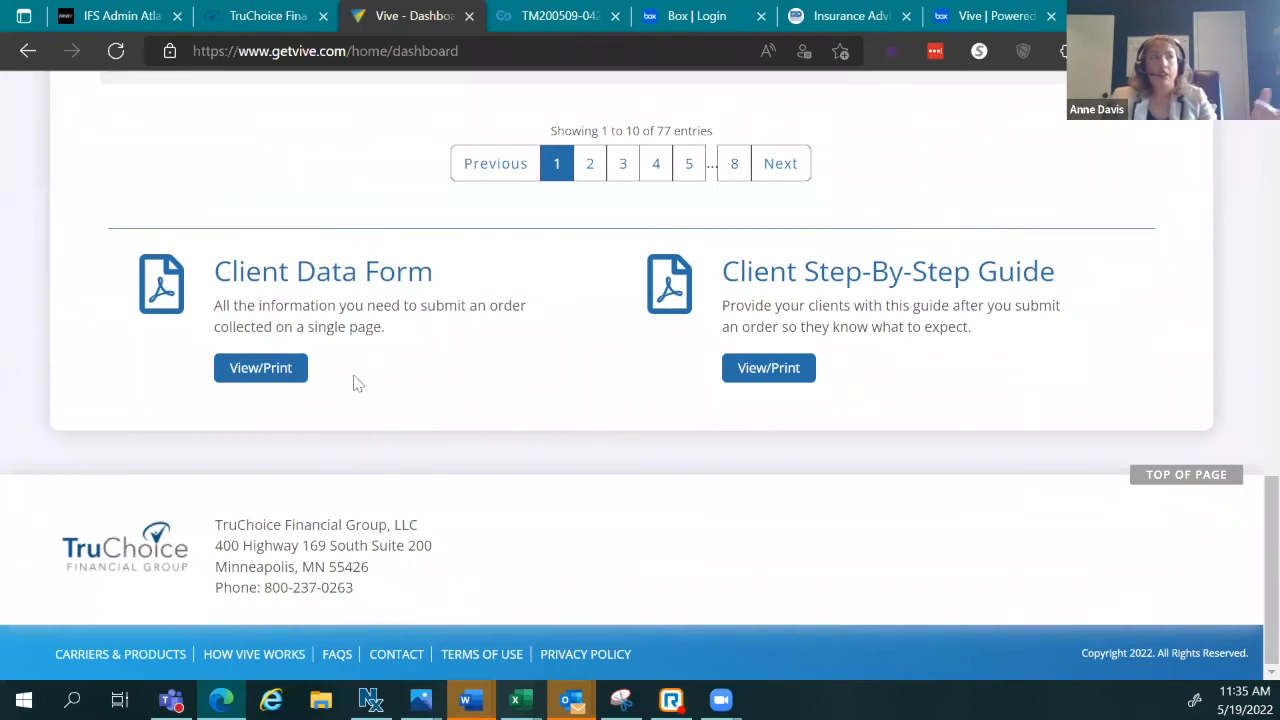
Step: Open the Client Data Form PDF and scroll through its two pages back to the title
left_click(272, 376)
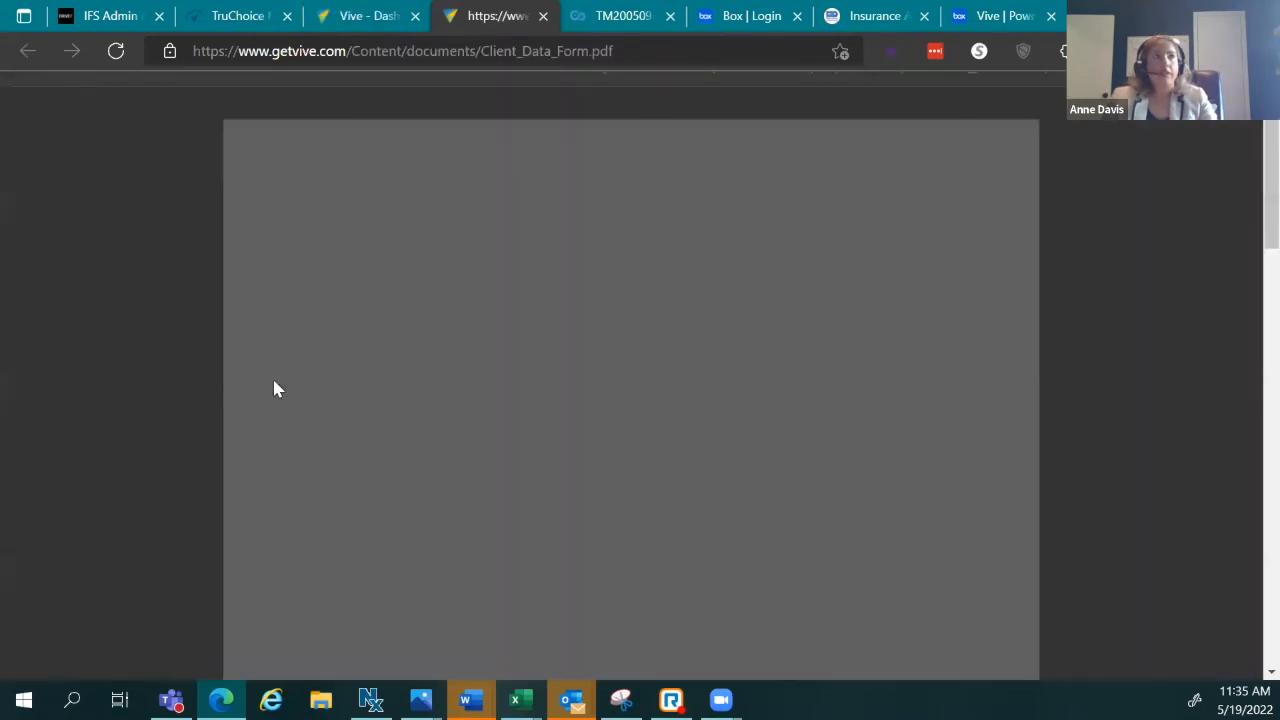
scroll(794, 377, "down", 6)
scroll(903, 537, "up", 7)
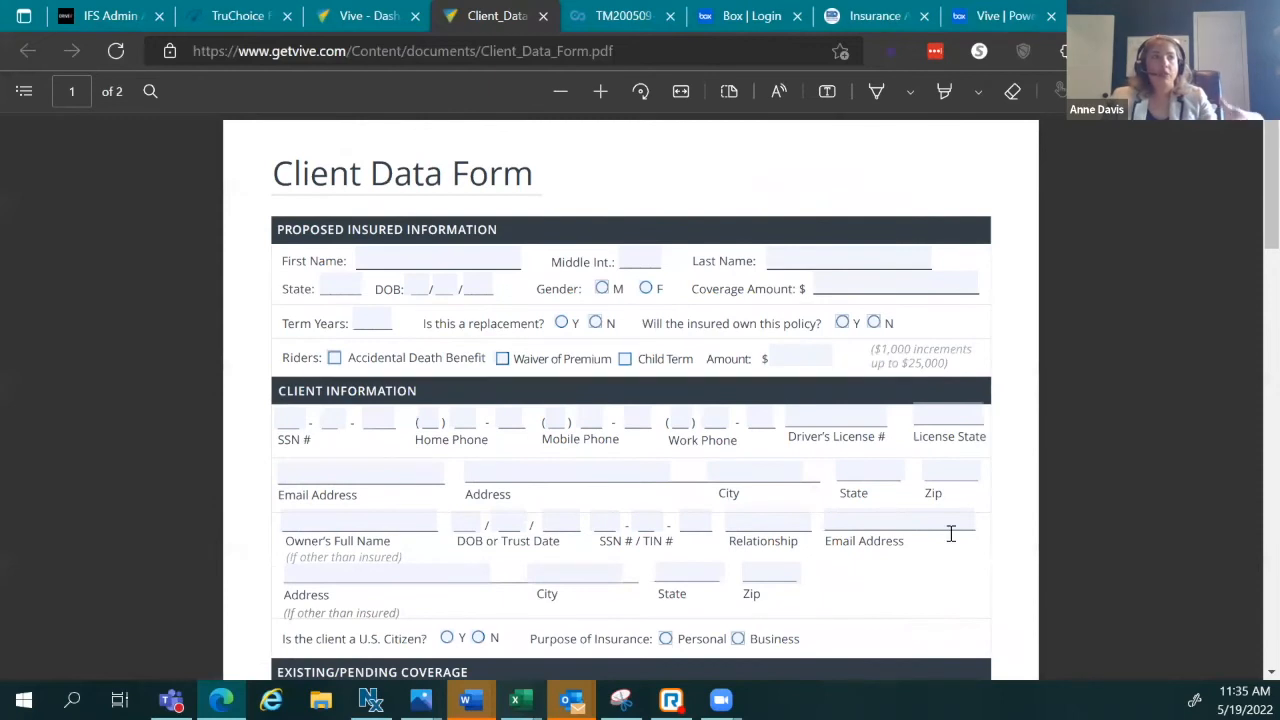
scroll(950, 538, "down", 5)
scroll(948, 543, "down", 3)
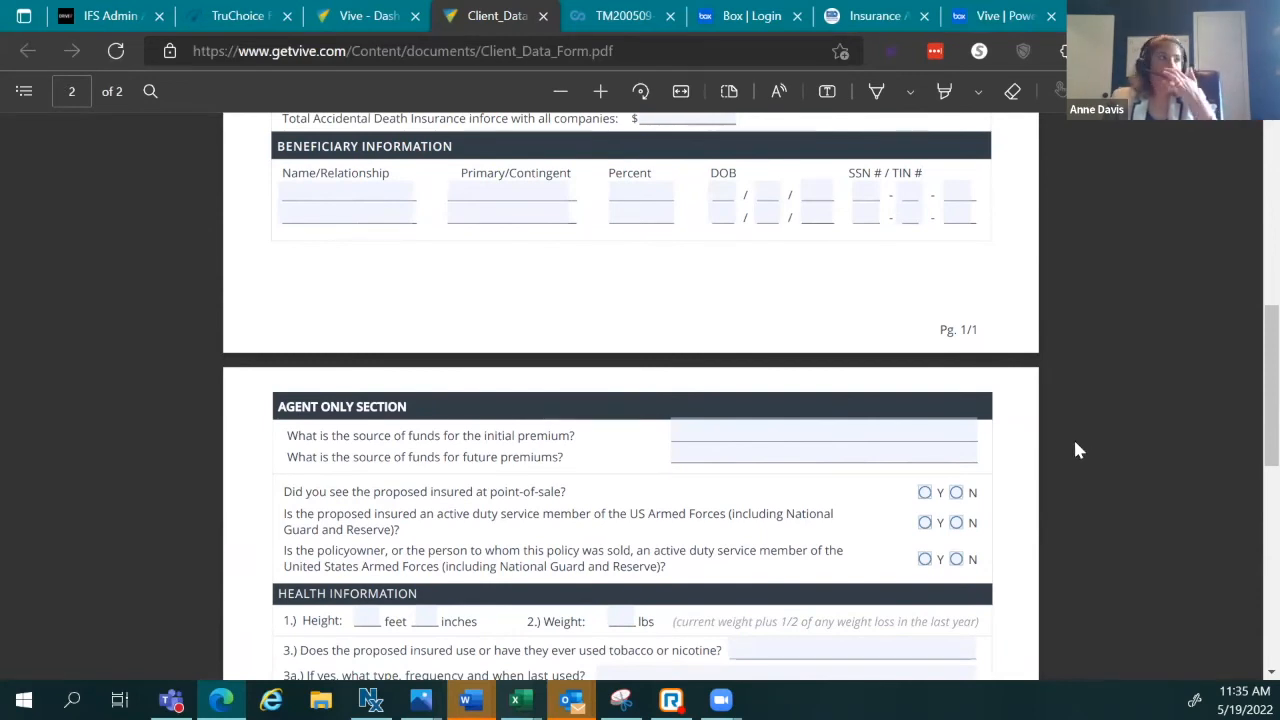
scroll(1075, 447, "down", 4)
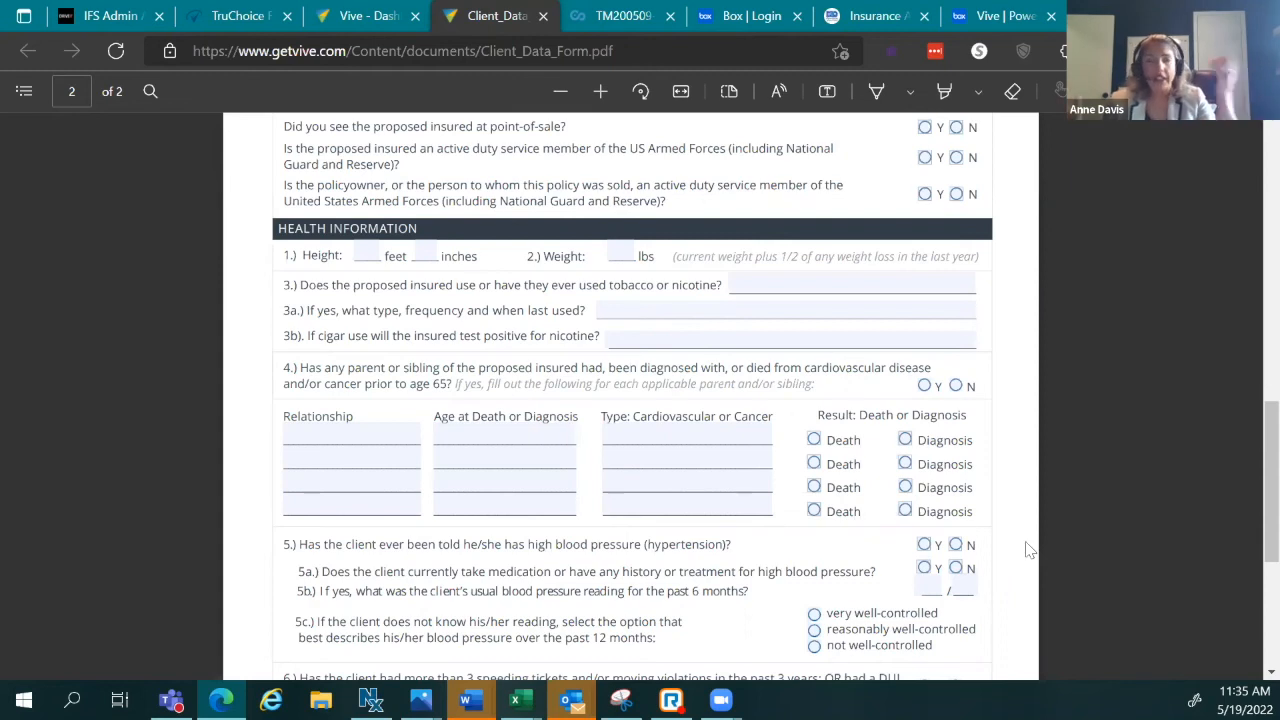
scroll(1023, 603, "up", 8)
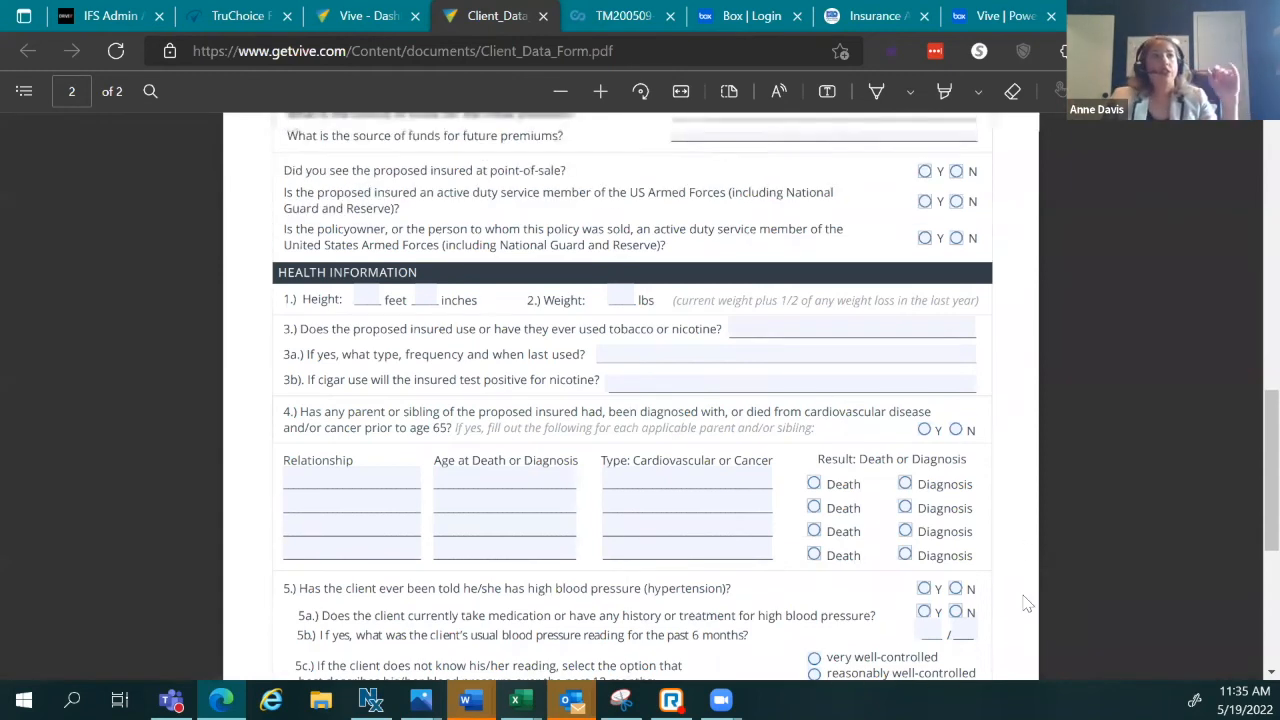
scroll(1046, 606, "up", 3)
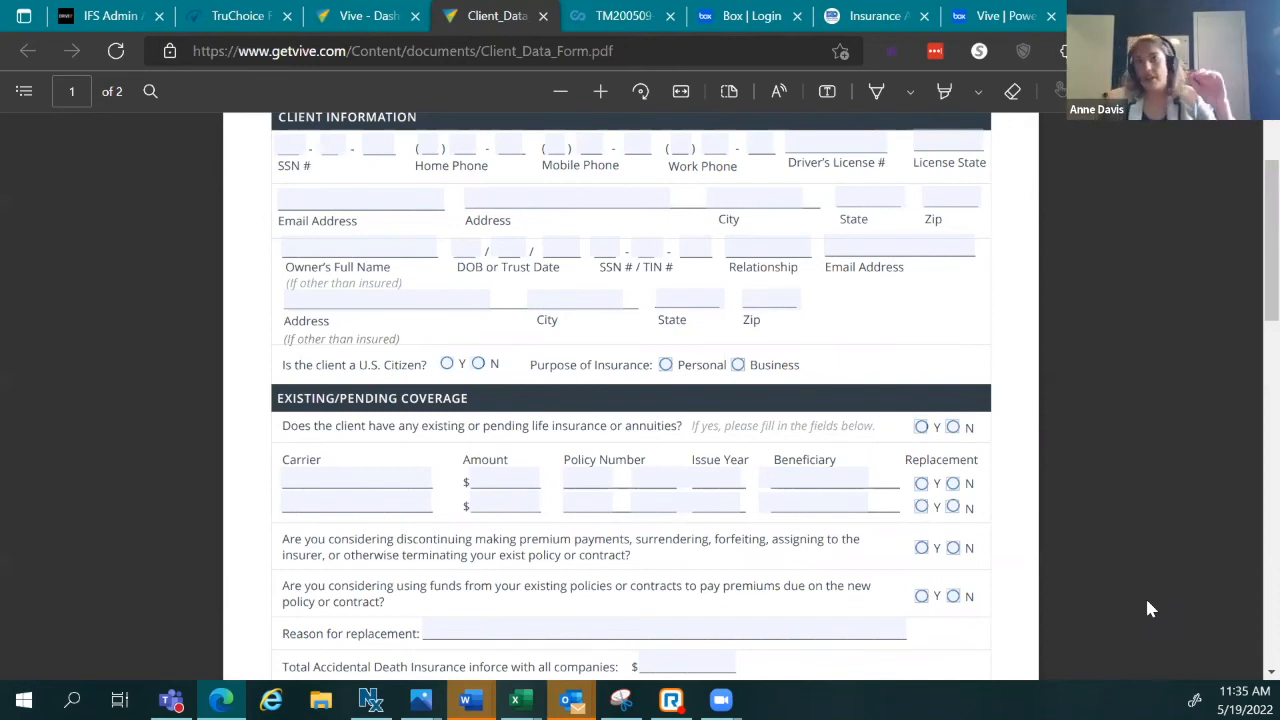
scroll(1056, 610, "up", 3)
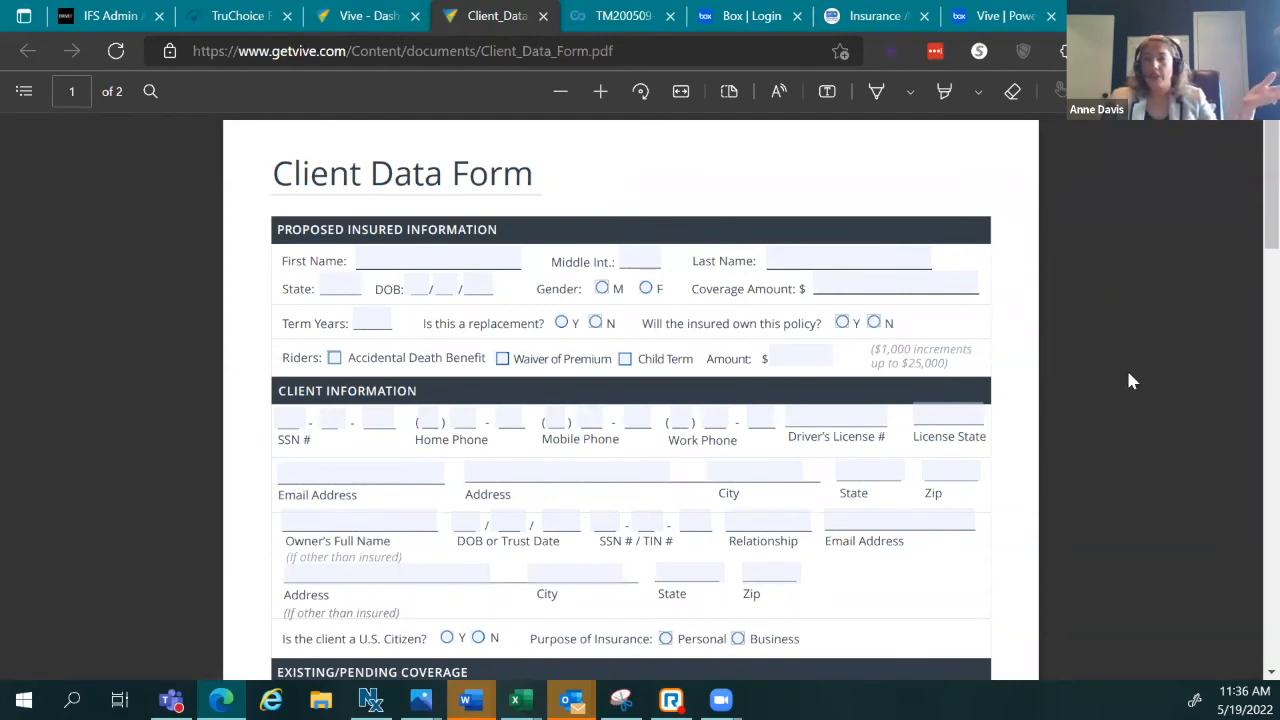
Step: Return to the Vive dashboard and open Accelerated Underwriting from How Vive Works
left_click(365, 15)
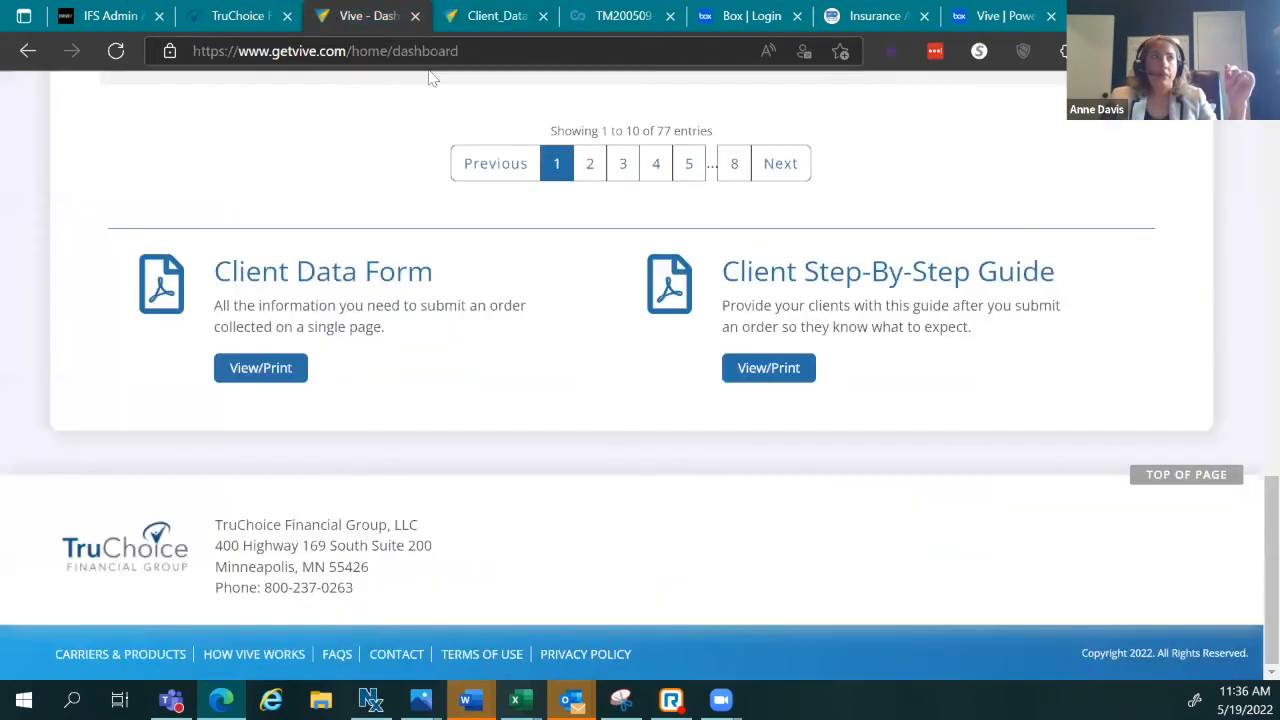
scroll(650, 420, "up", 5)
scroll(735, 432, "up", 8)
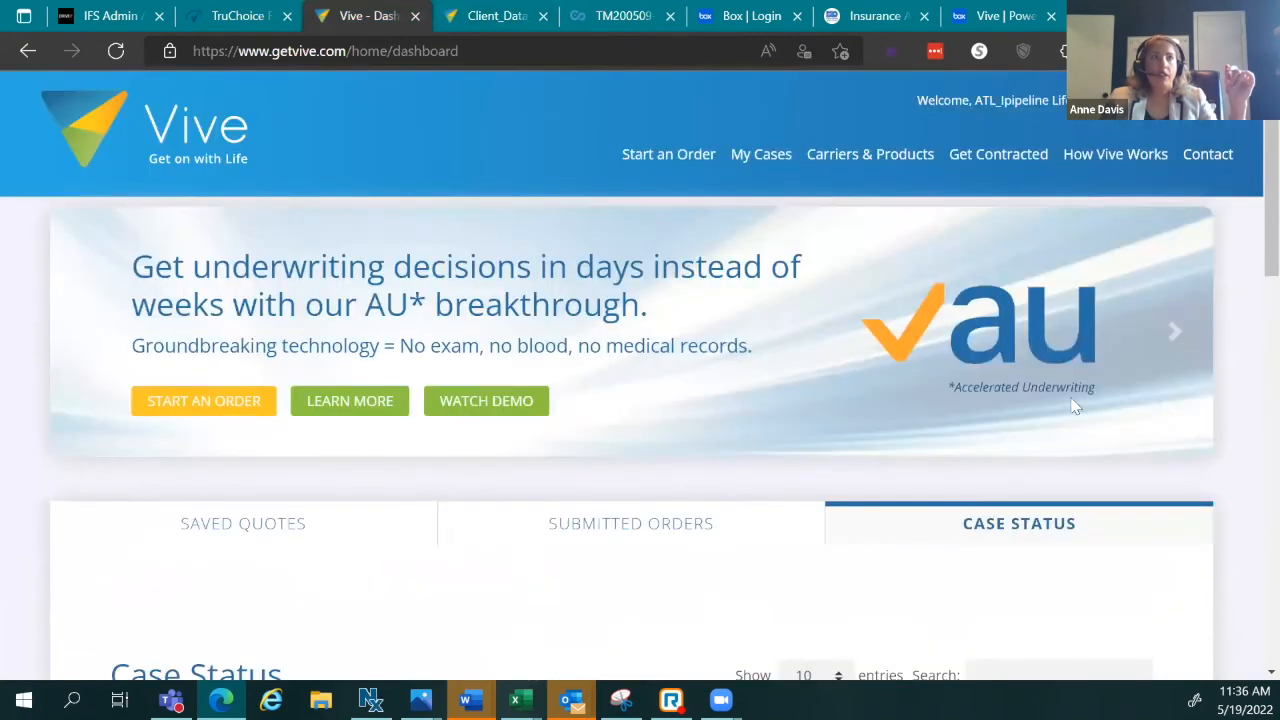
mouse_move(1090, 165)
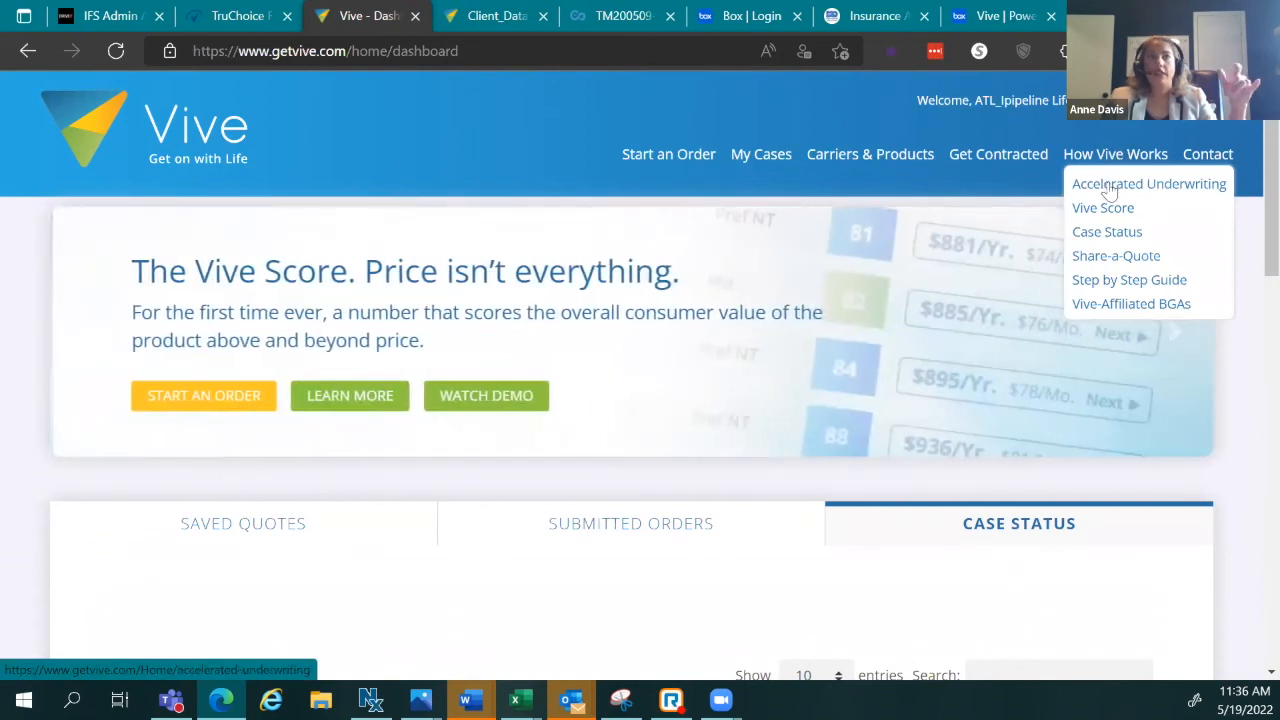
left_click(1110, 188)
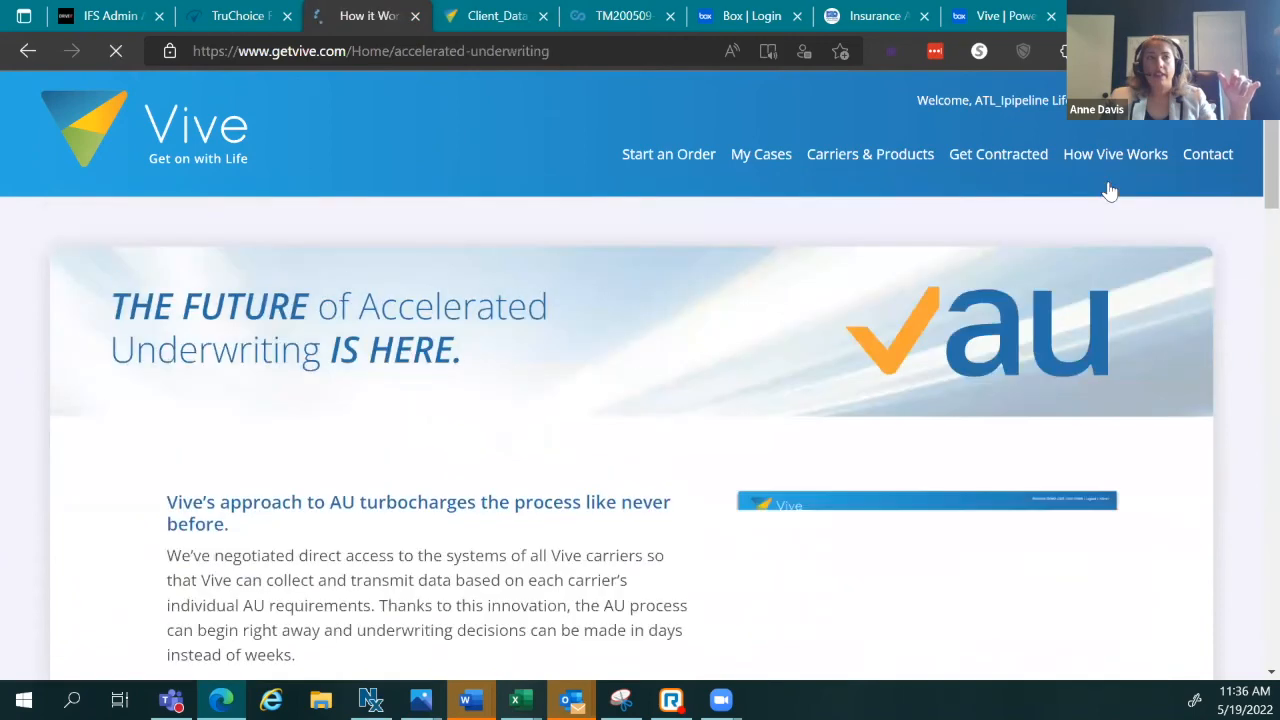
Step: Scroll through the carrier requirements table from AIG to Prudential and back to the top
scroll(1085, 250, "down", 6)
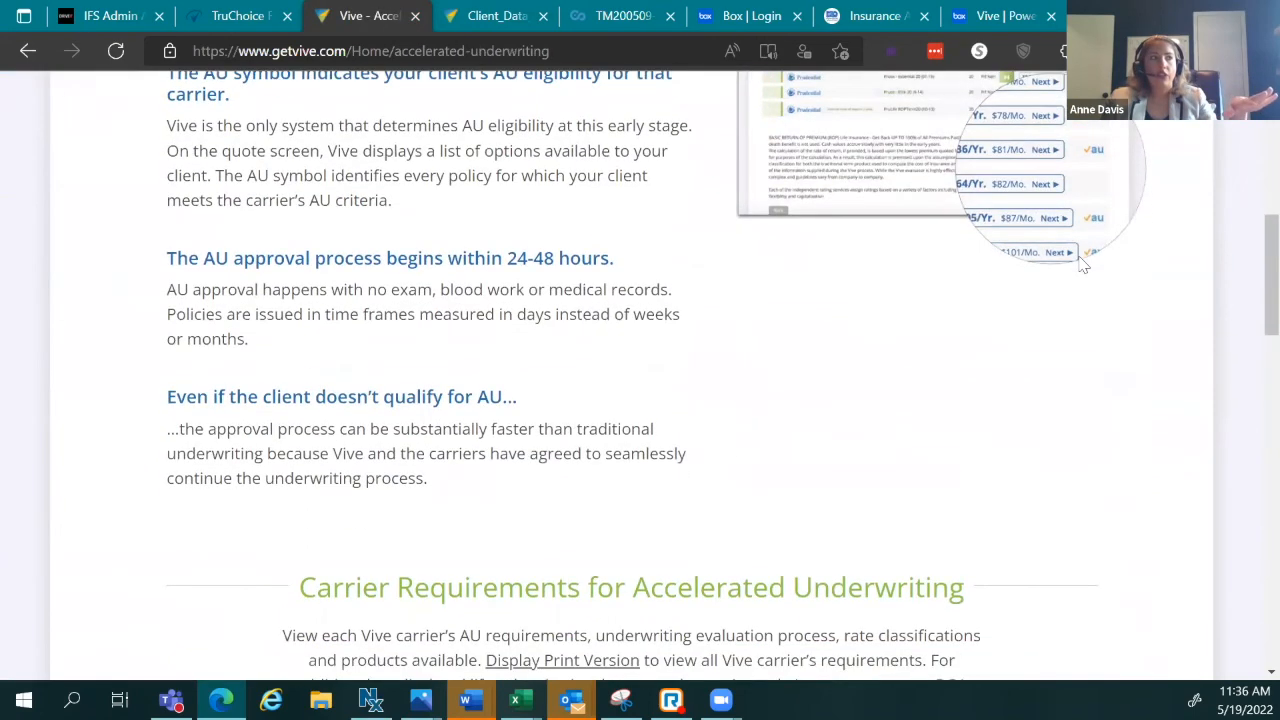
scroll(1083, 265, "down", 3)
scroll(1083, 266, "up", 6)
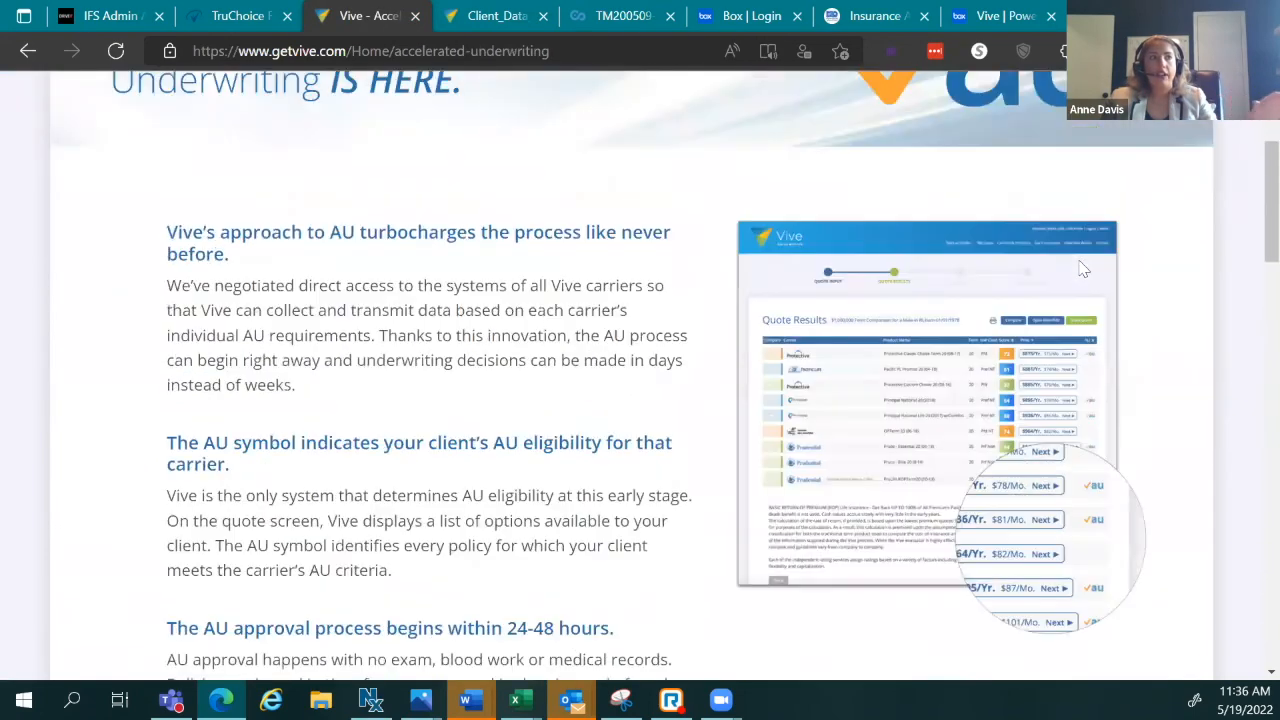
scroll(1083, 268, "up", 2)
scroll(1080, 265, "down", 8)
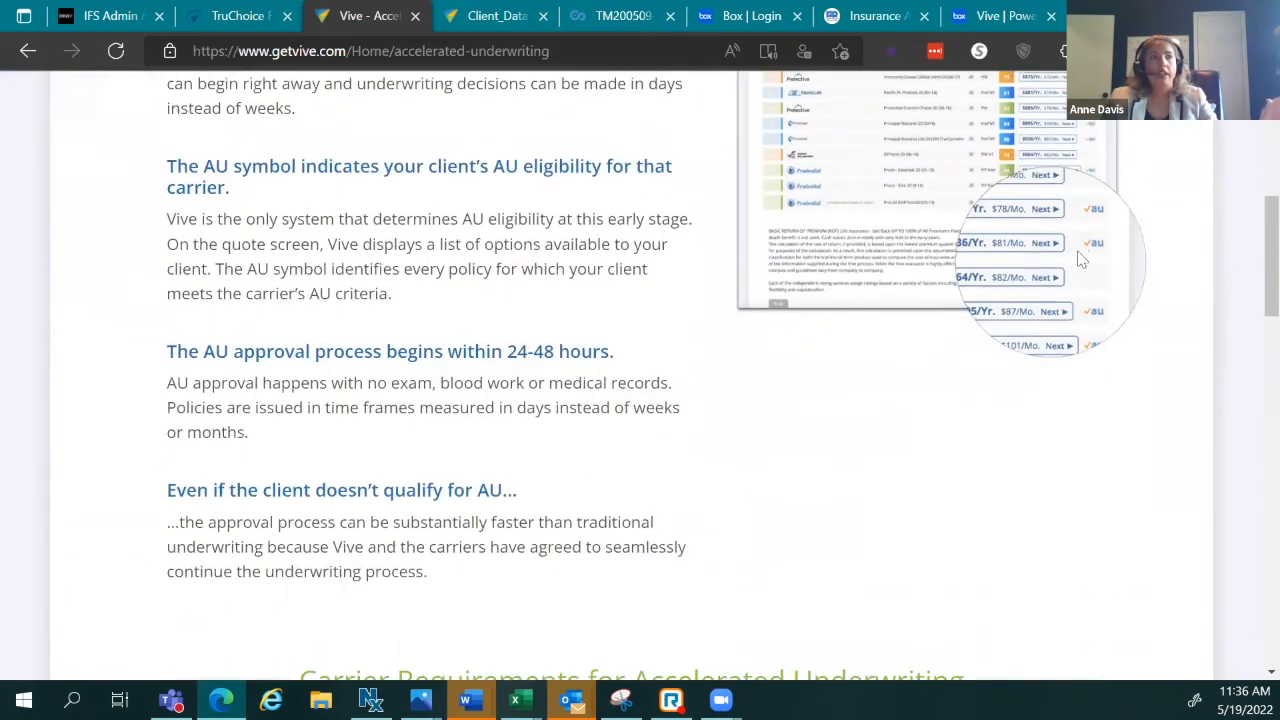
scroll(1081, 259, "down", 3)
scroll(1081, 259, "up", 2)
scroll(1077, 270, "down", 6)
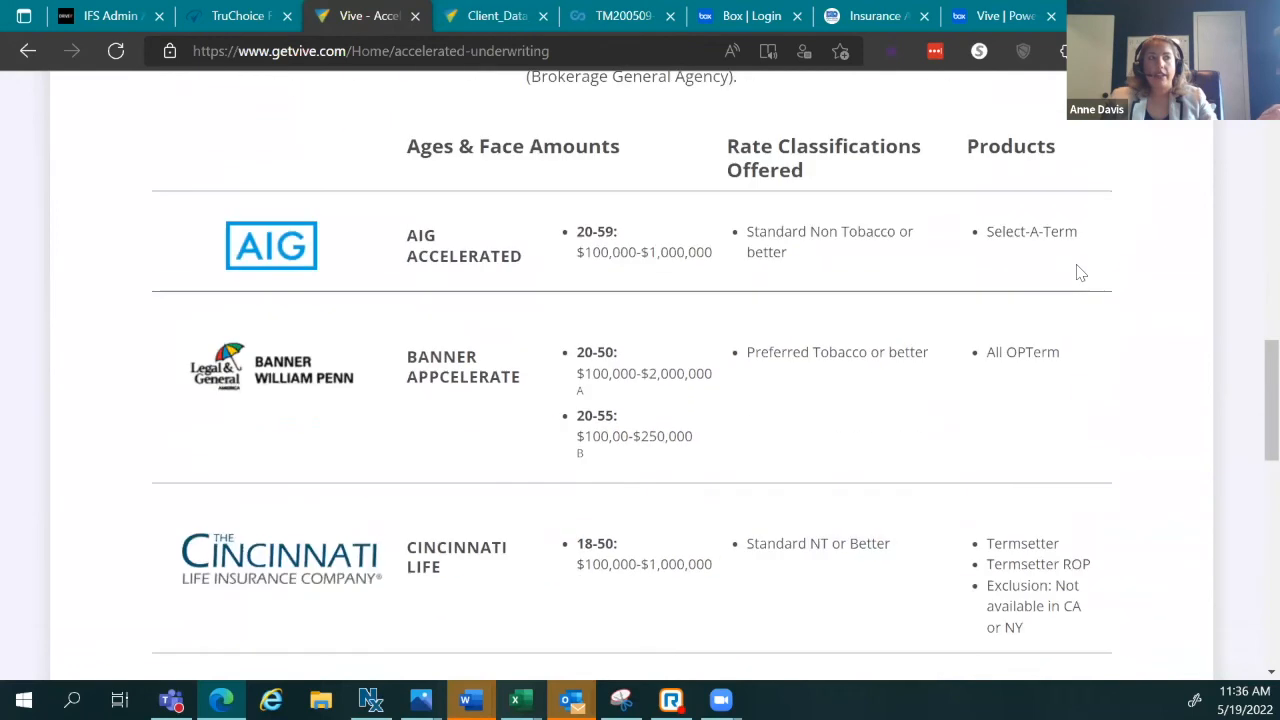
scroll(1040, 383, "down", 5)
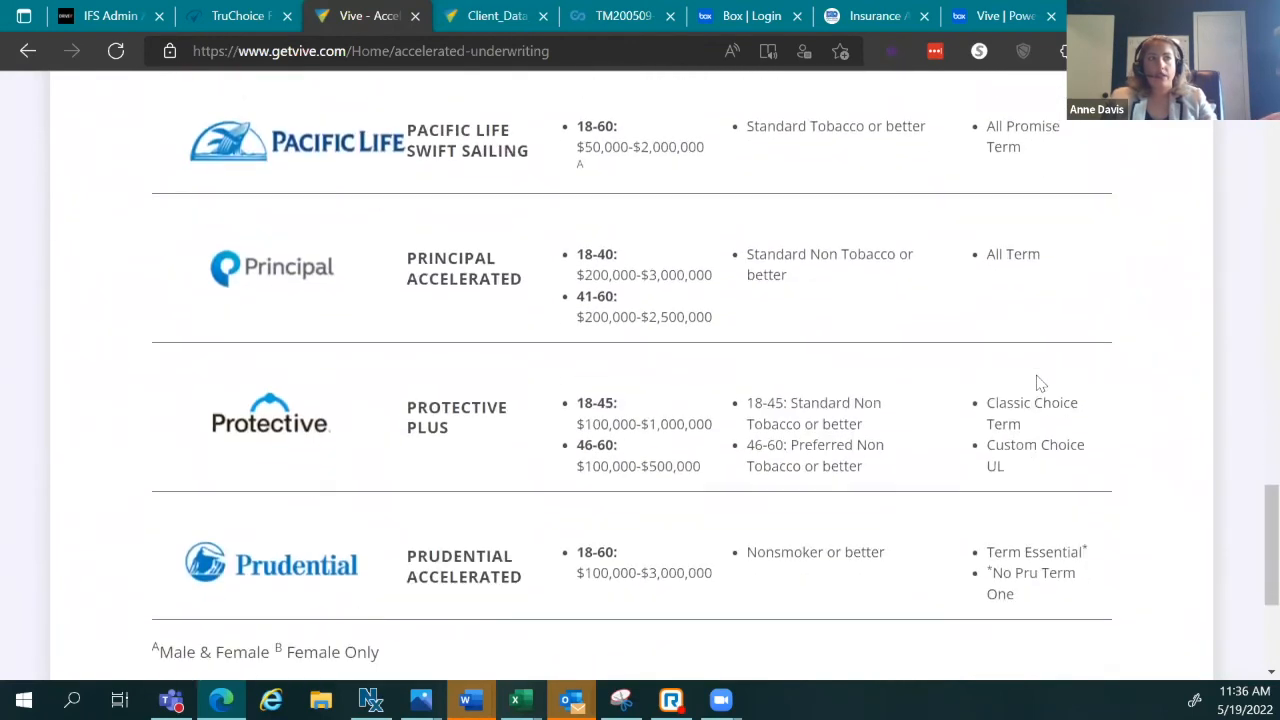
scroll(1040, 375, "up", 11)
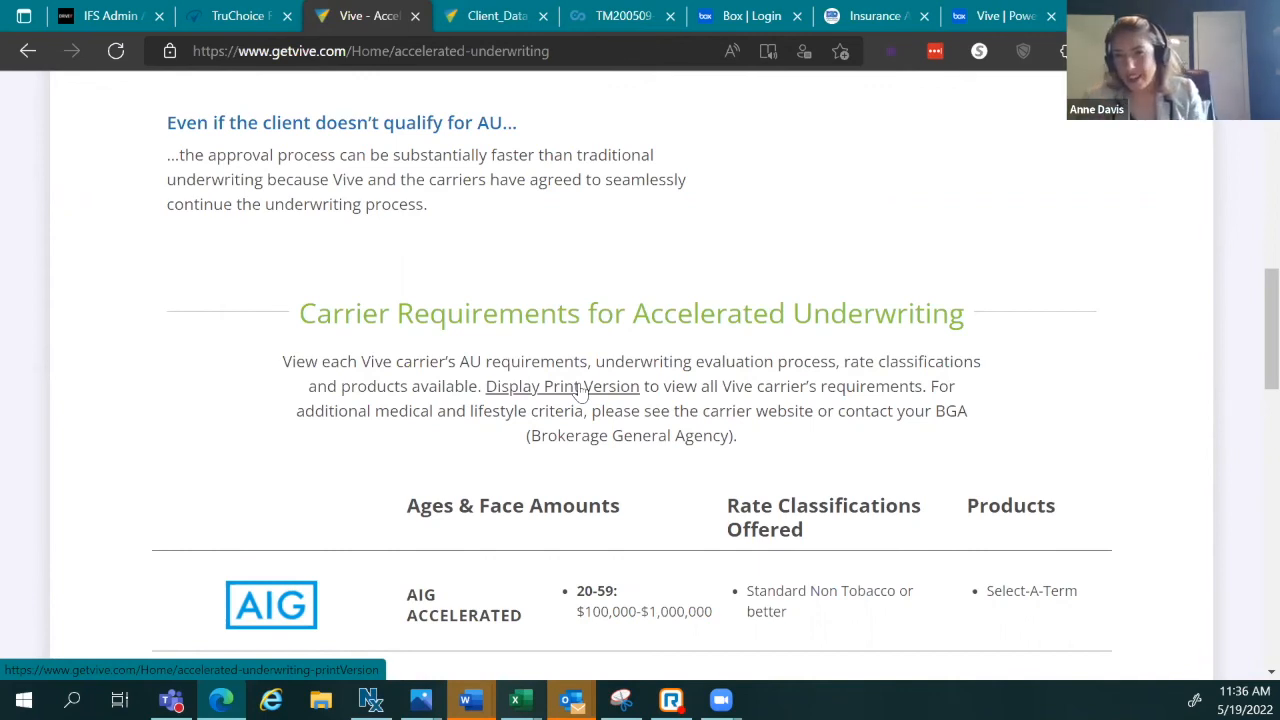
scroll(912, 450, "up", 8)
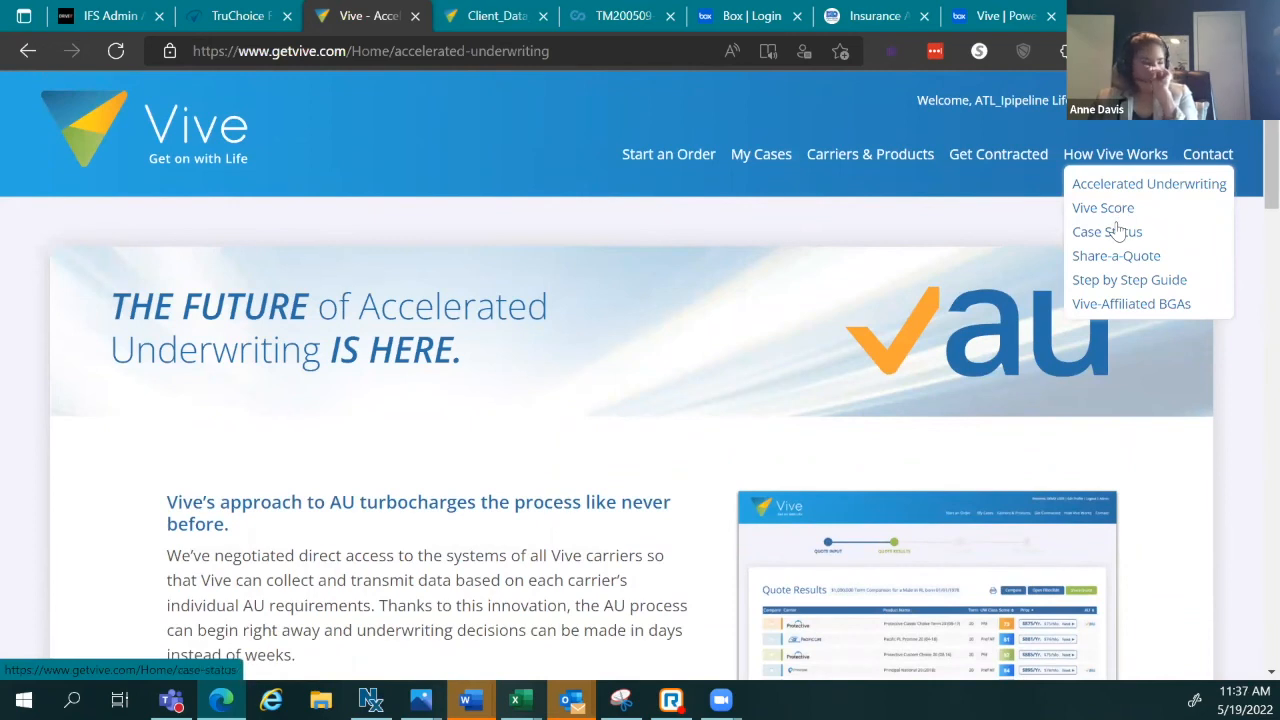
Step: Open the Vive Score page and read down through its five weighted factors
left_click(1104, 207)
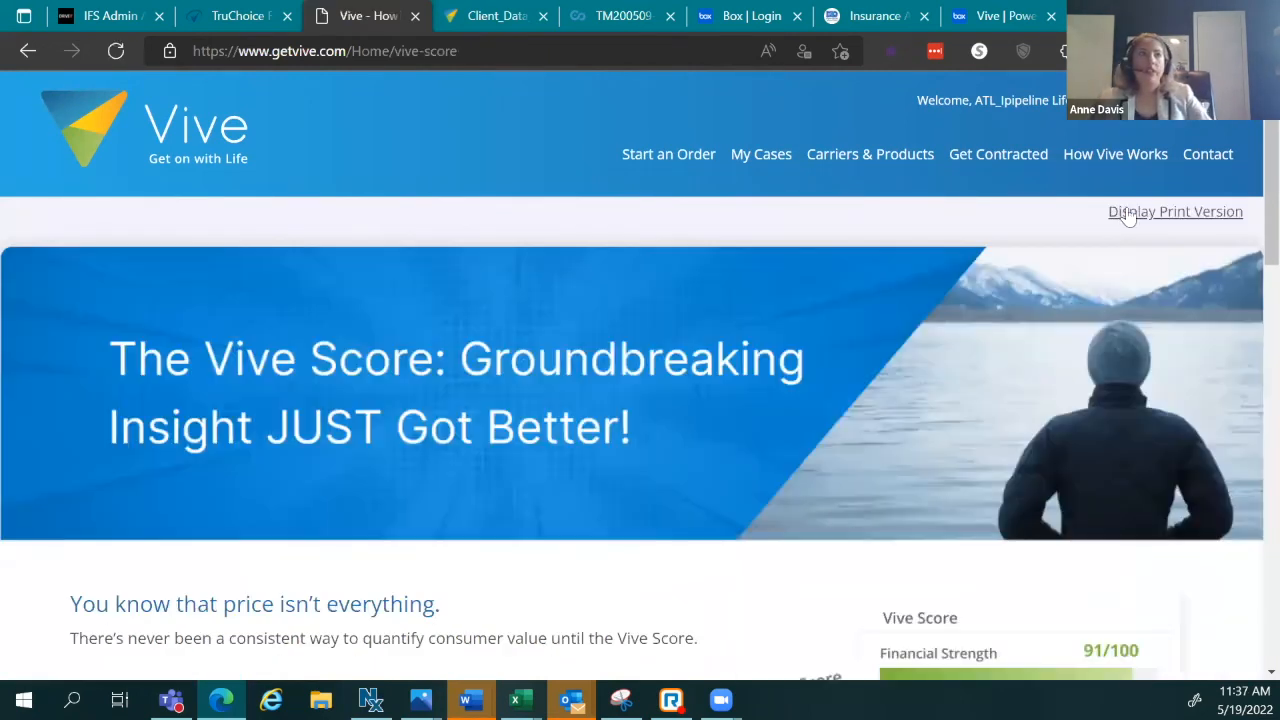
scroll(1012, 297, "down", 1)
scroll(1010, 297, "down", 3)
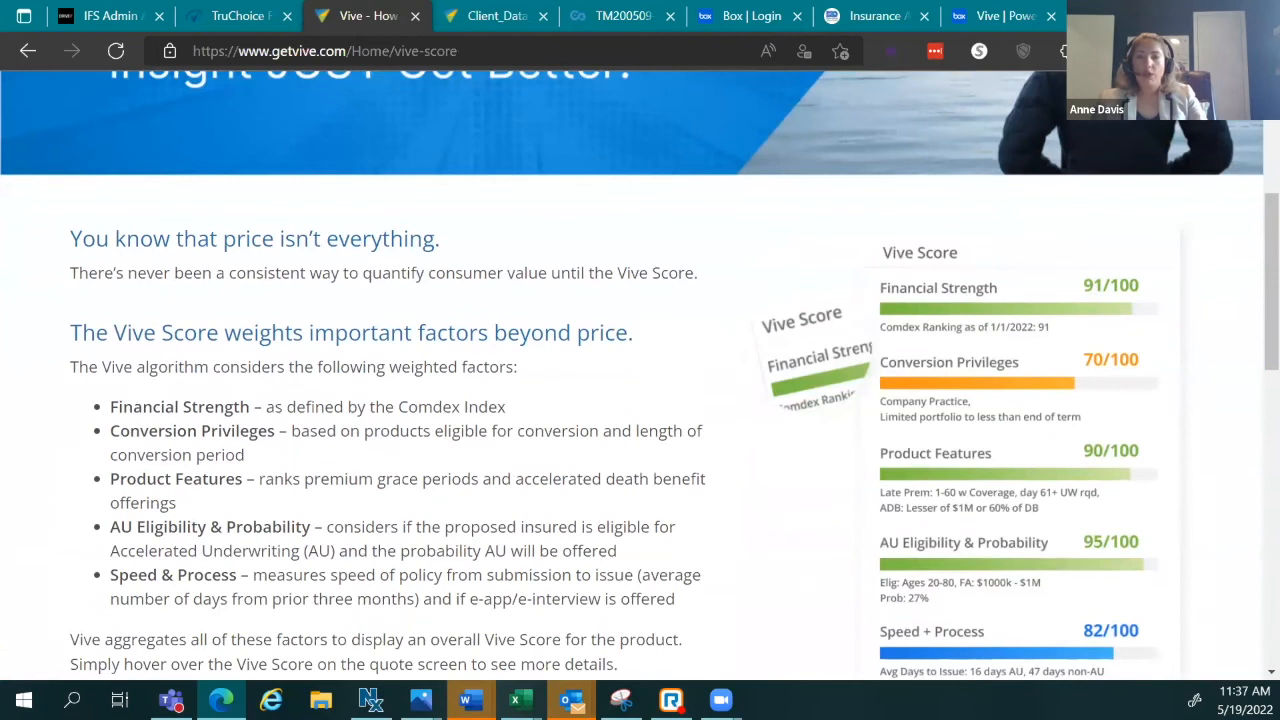
scroll(780, 300, "down", 2)
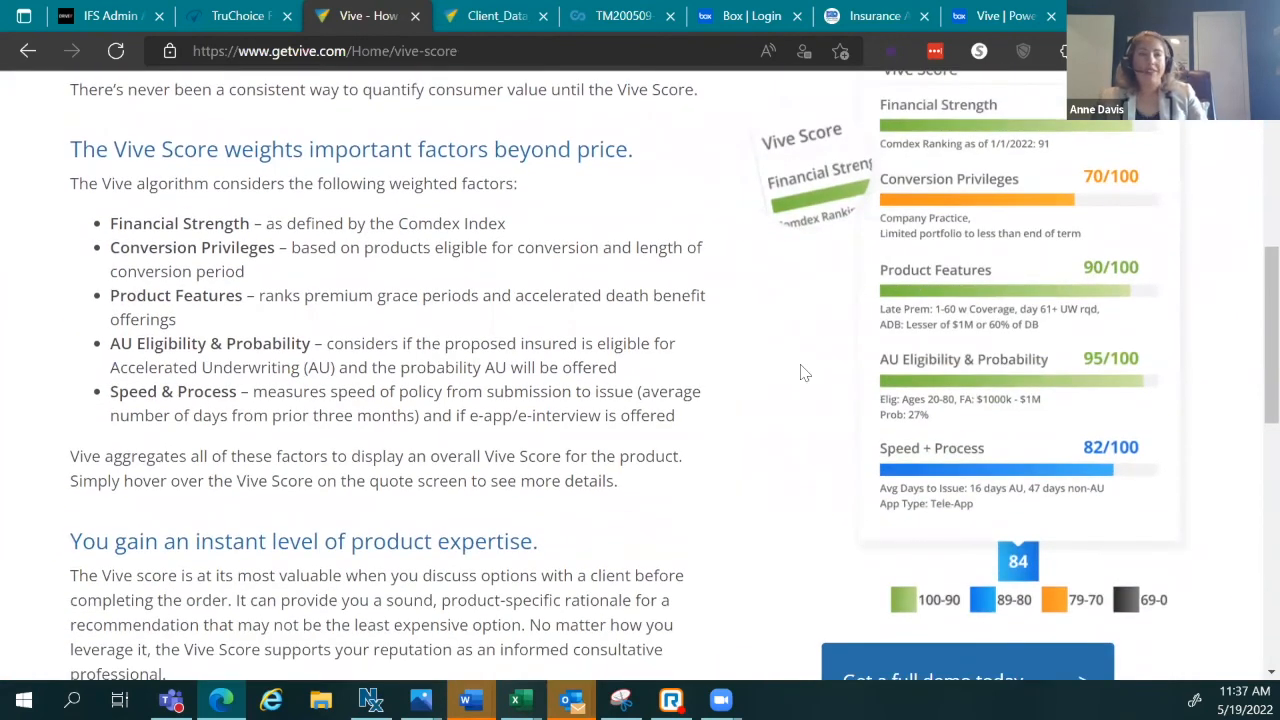
scroll(928, 370, "down", 1)
scroll(928, 385, "down", 1)
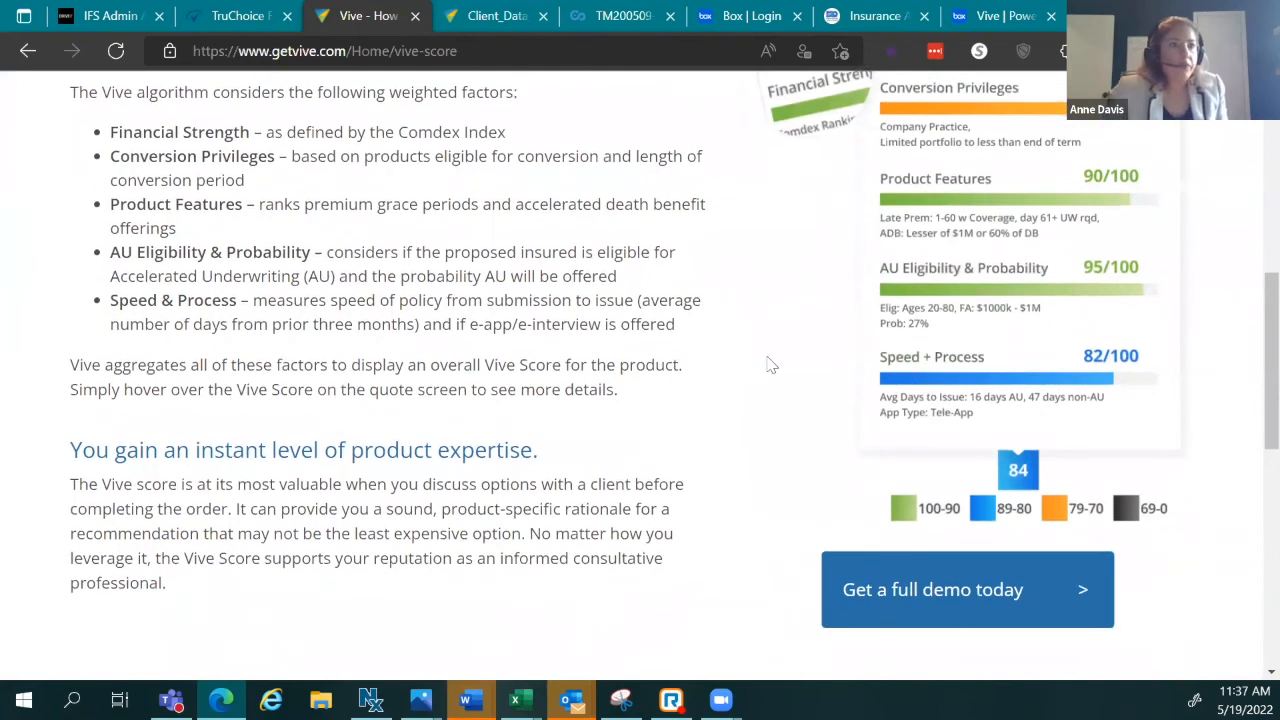
Step: Scroll through the score breakdown and updates, then back to the page heading
scroll(686, 341, "up", 1)
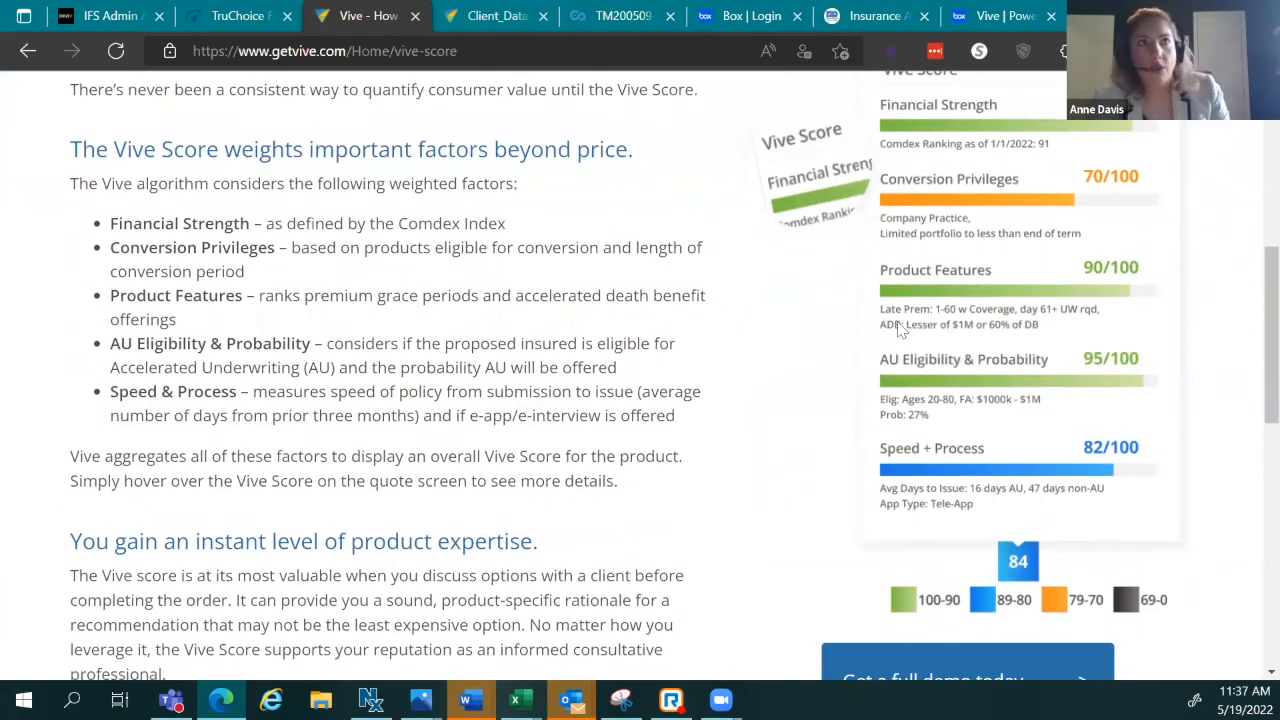
scroll(1033, 537, "down", 2)
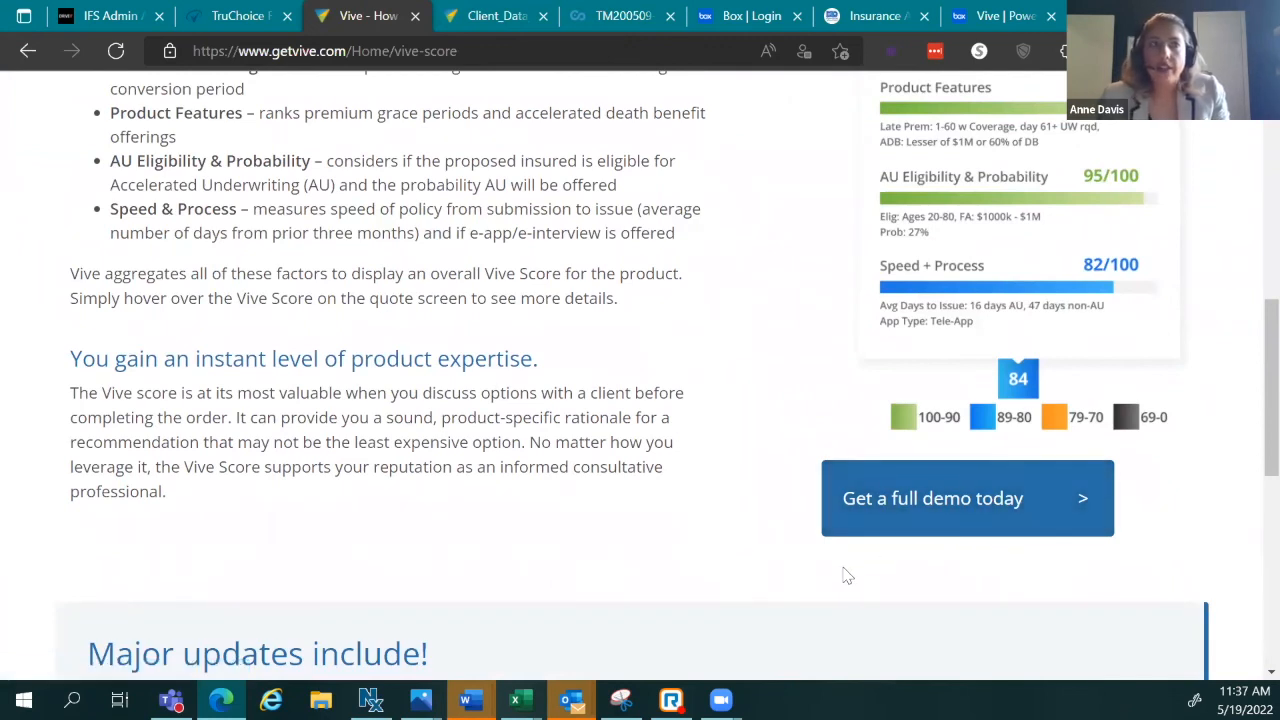
scroll(1054, 531, "down", 3)
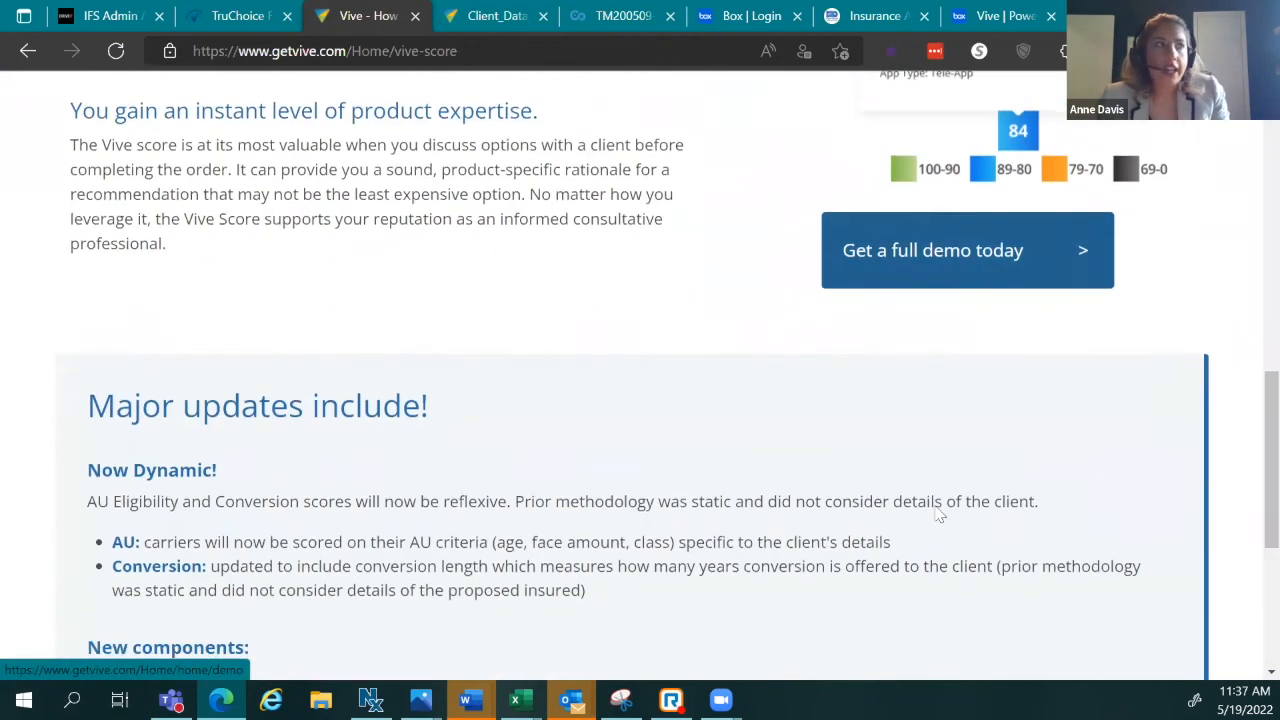
scroll(443, 471, "down", 4)
scroll(712, 428, "up", 8)
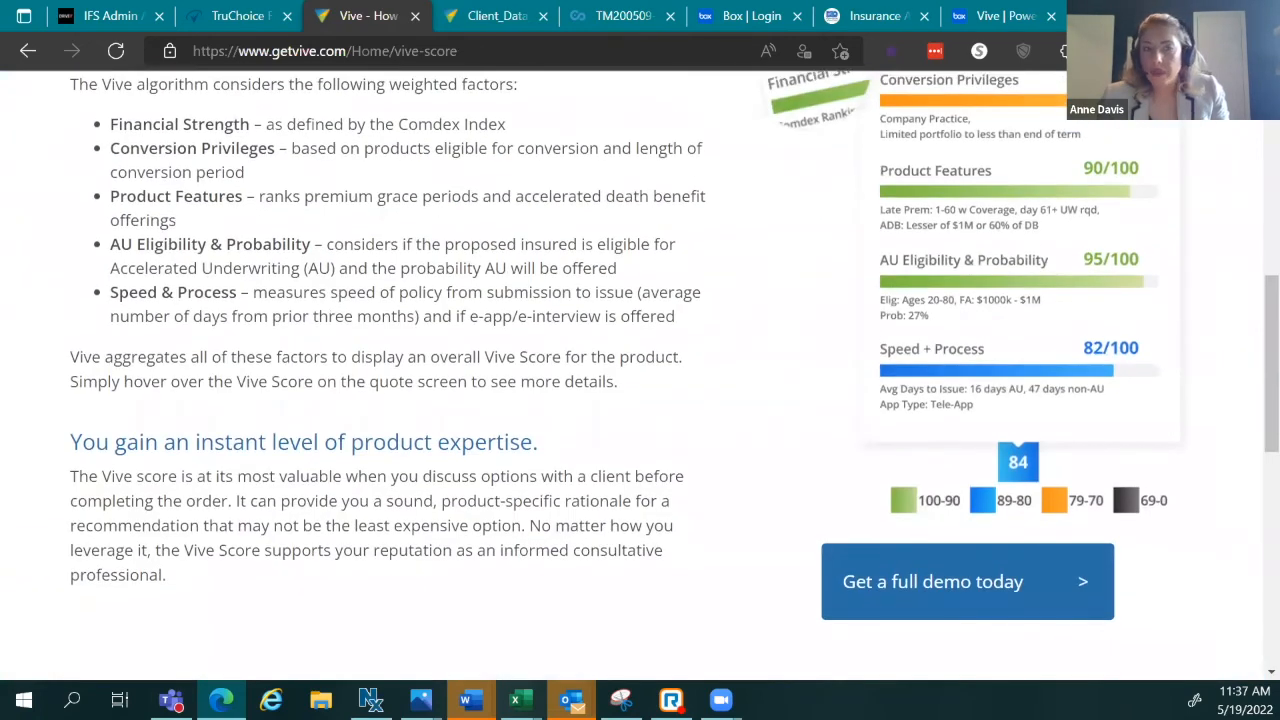
scroll(461, 383, "up", 4)
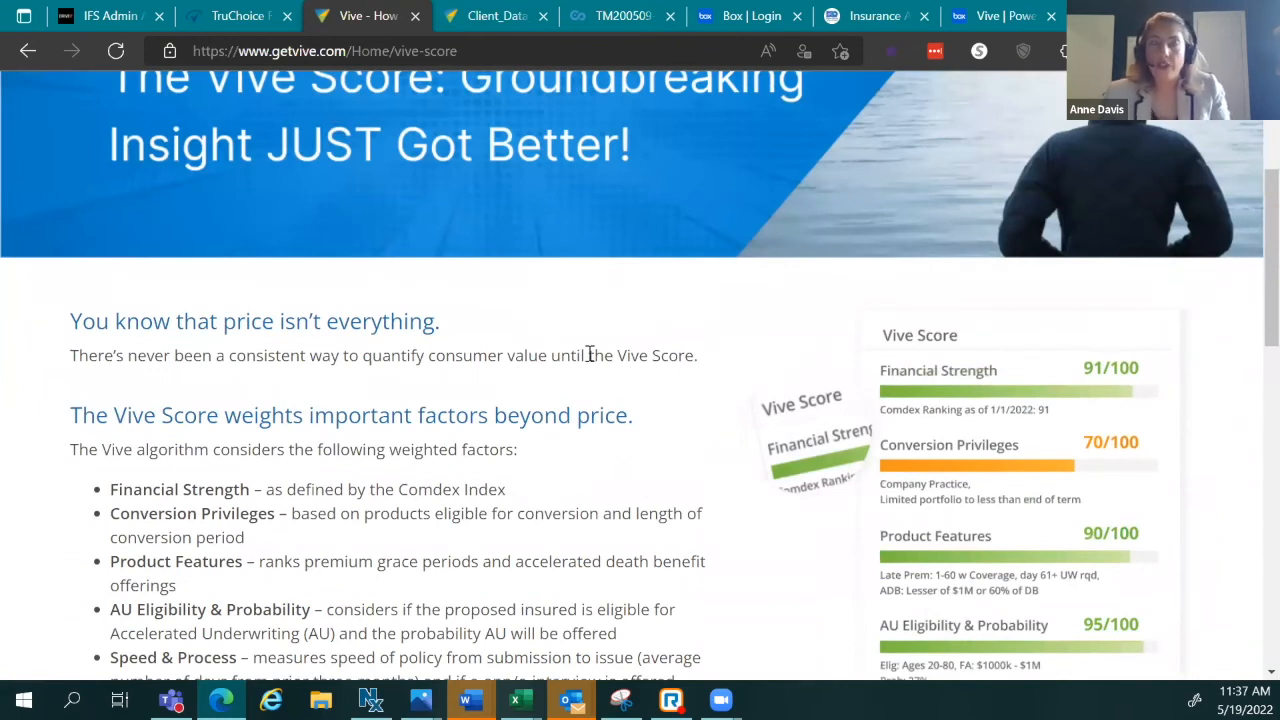
scroll(589, 351, "up", 3)
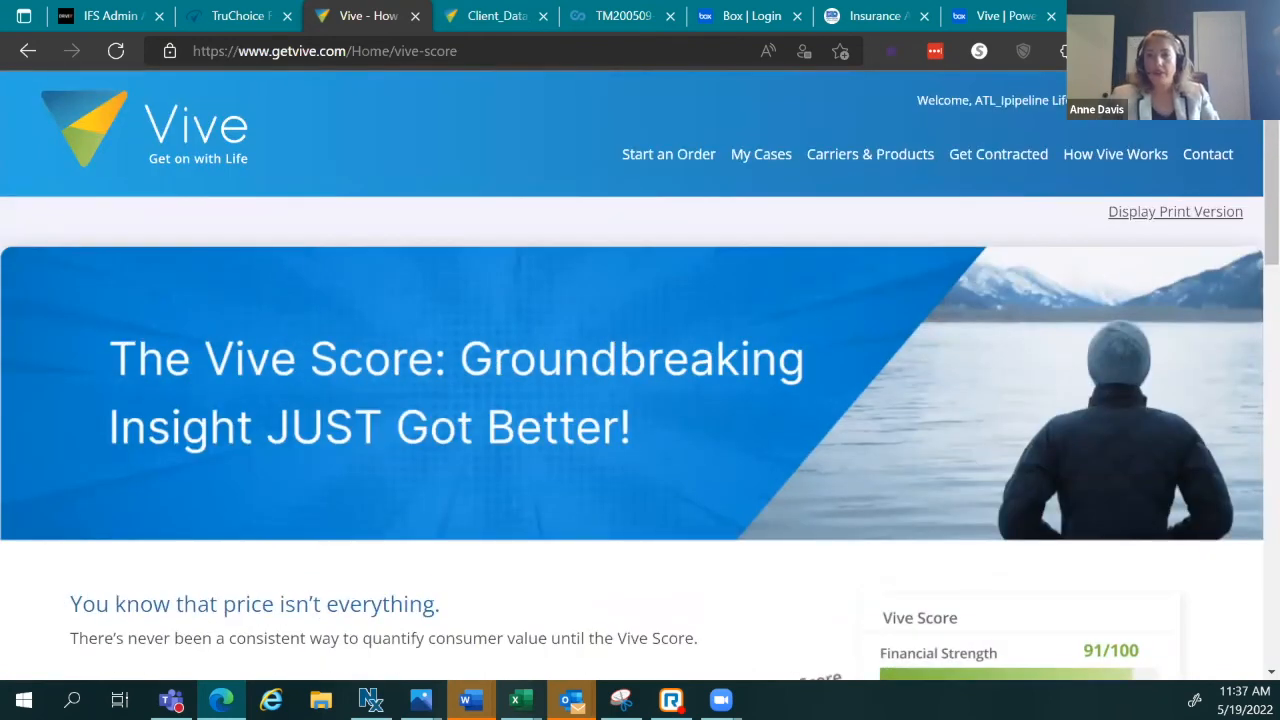